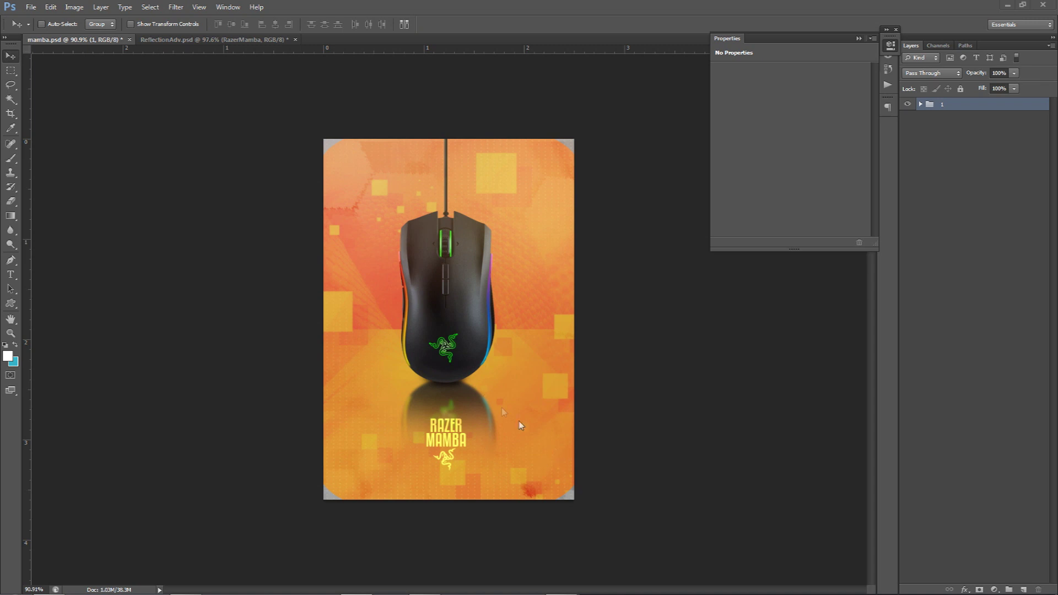
{"action": "left_click", "coordinate": [239, 40]}
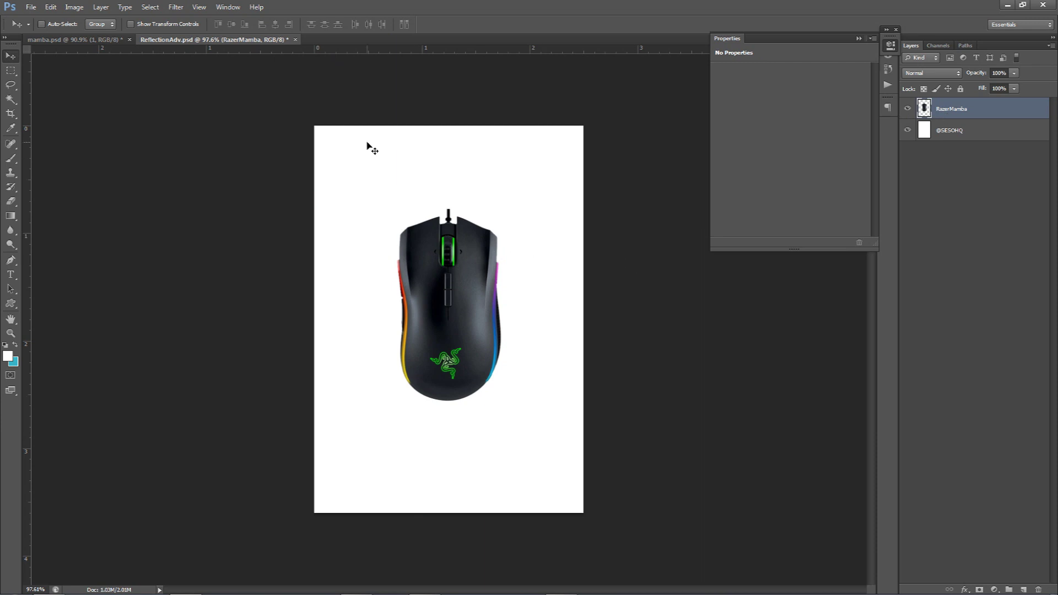
{"action": "left_click", "coordinate": [105, 40]}
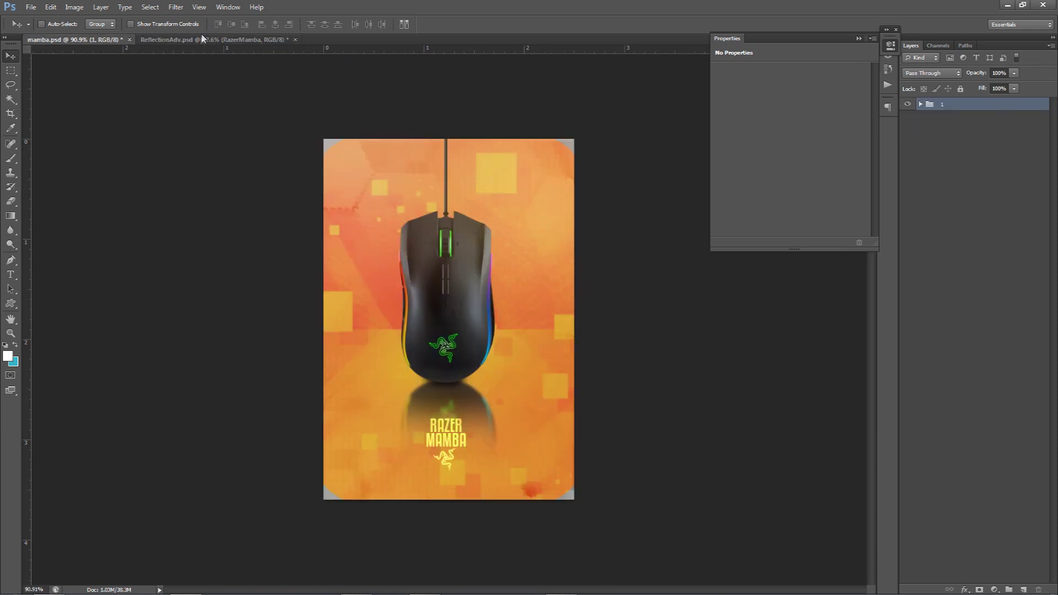
{"action": "left_click", "coordinate": [204, 40]}
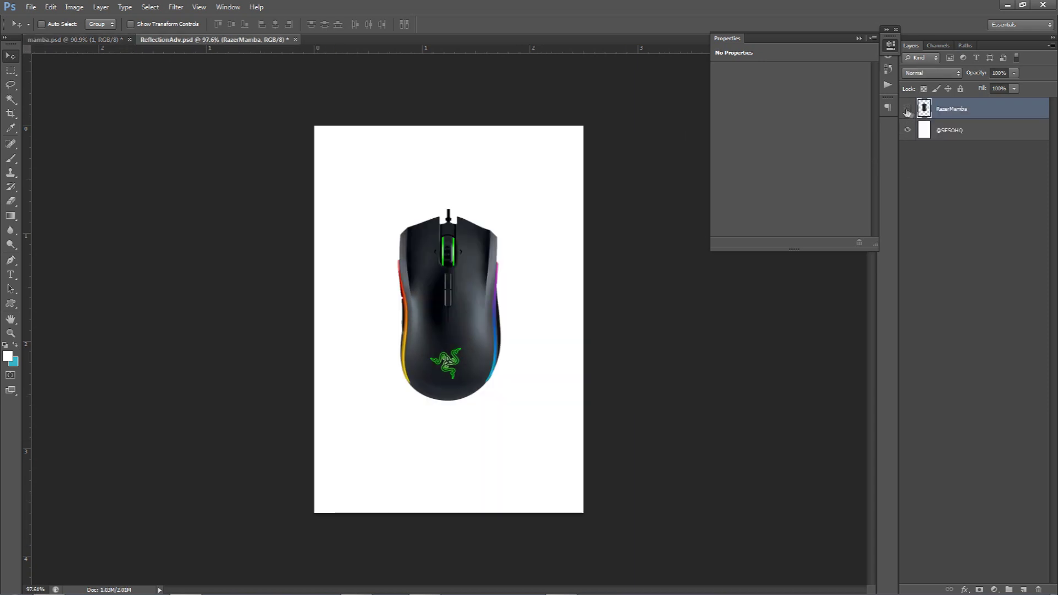
{"action": "left_click", "coordinate": [907, 109]}
{"action": "left_click", "coordinate": [969, 130]}
{"action": "left_click", "coordinate": [1025, 589]}
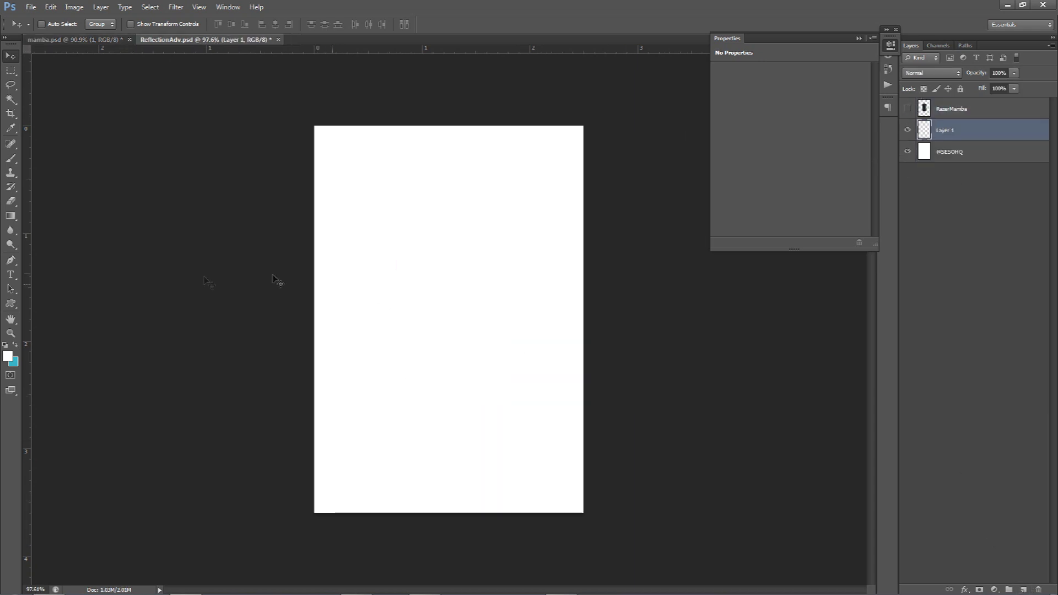
Copy the background colour's hex code 36b3c6 and fill the new layer with that colour.
{"action": "left_click", "coordinate": [14, 362]}
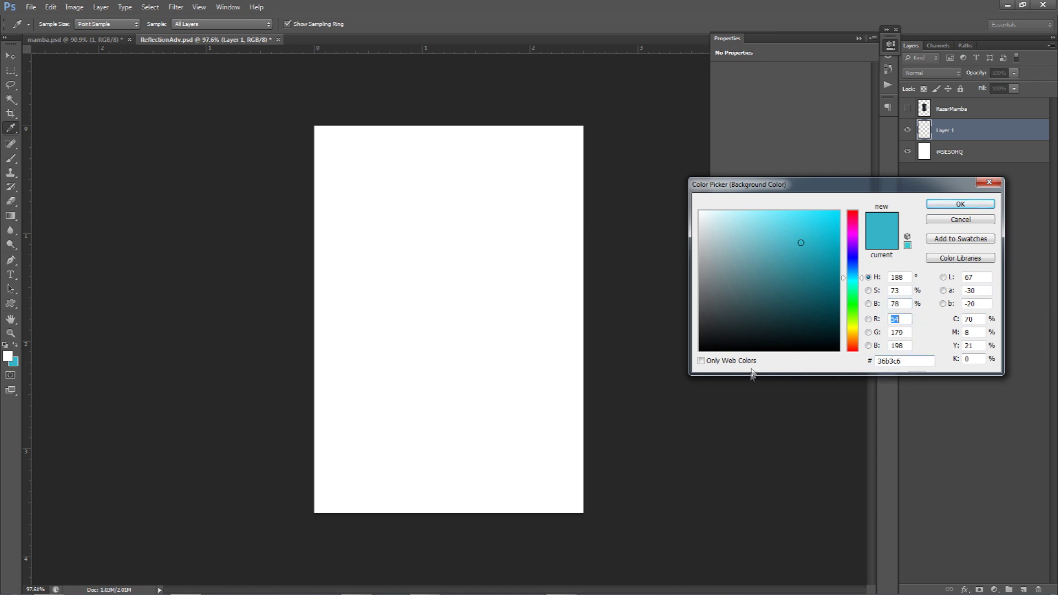
{"action": "double_click", "coordinate": [902, 361]}
{"action": "key", "text": "ctrl+c"}
{"action": "left_click", "coordinate": [960, 204]}
{"action": "key", "text": "v"}
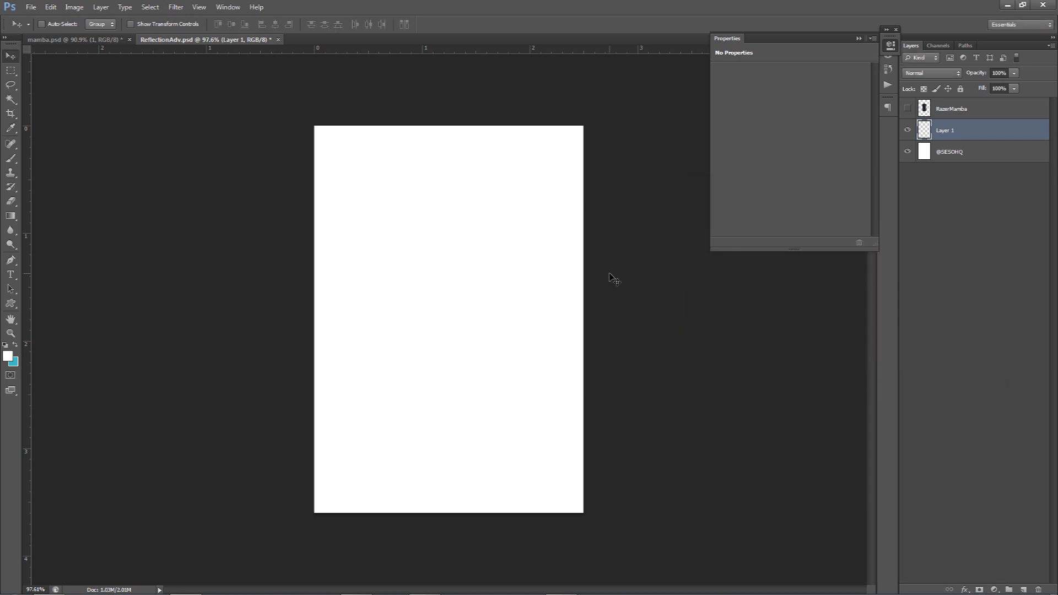
{"action": "key", "text": "ctrl+BackSpace"}
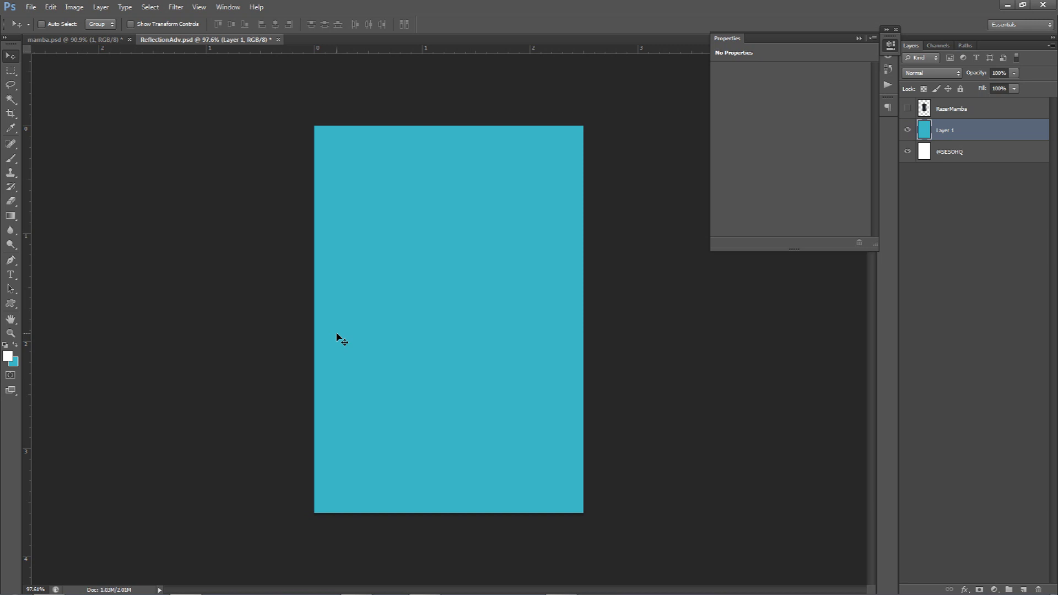
Add a Gradient Overlay to Layer 1 and set the gradient's black colour stop to 36b3c6.
{"action": "double_click", "coordinate": [958, 136]}
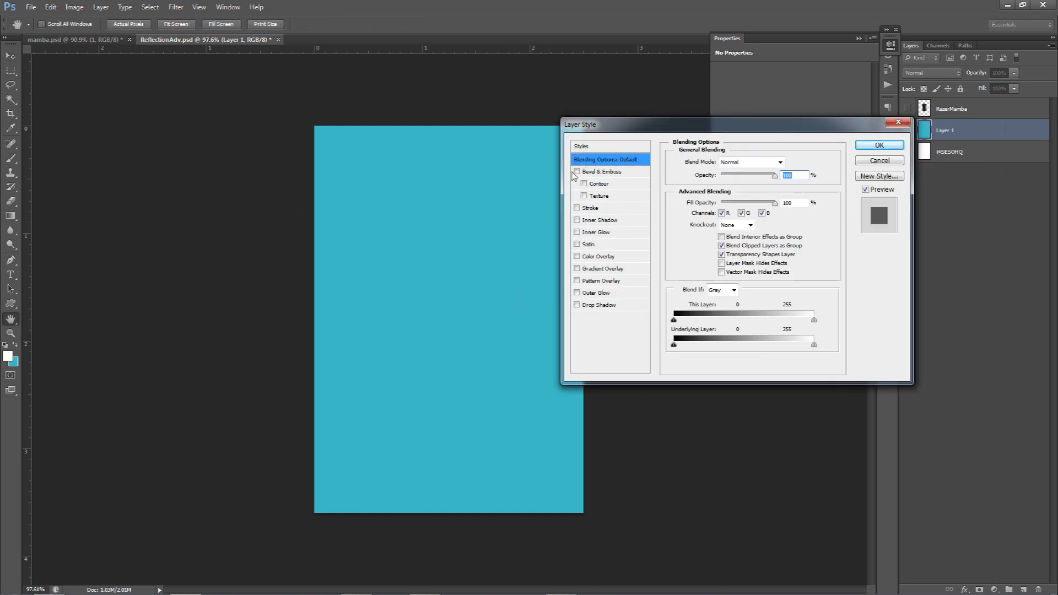
{"action": "left_click_drag", "start_coordinate": [615, 130], "coordinate": [645, 124]}
{"action": "left_click", "coordinate": [643, 263]}
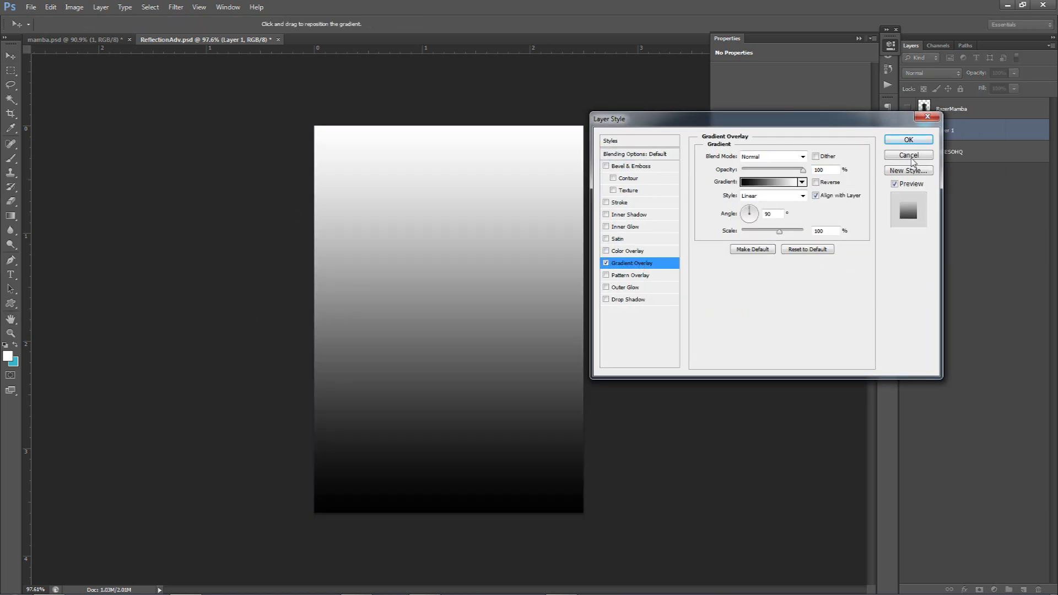
{"action": "left_click", "coordinate": [766, 183]}
{"action": "double_click", "coordinate": [676, 314]}
{"action": "double_click", "coordinate": [883, 360]}
{"action": "key", "text": "ctrl+v"}
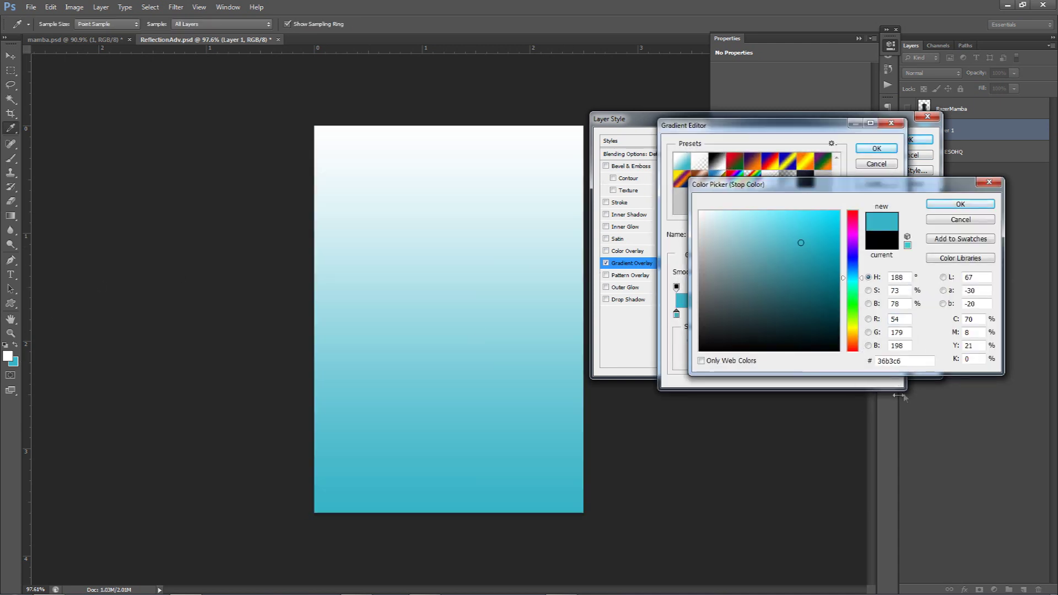
{"action": "left_click", "coordinate": [960, 205]}
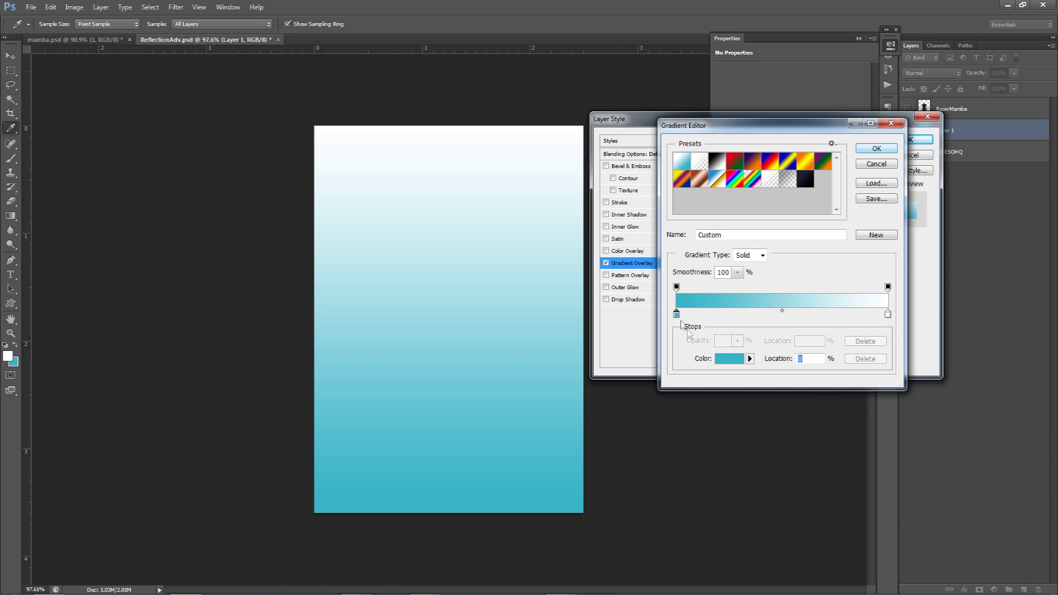
Set the gradient's white end stop to the darker teal 238e9e and accept the gradient.
{"action": "left_click_drag", "start_coordinate": [743, 123], "coordinate": [695, 119]}
{"action": "left_click", "coordinate": [840, 311]}
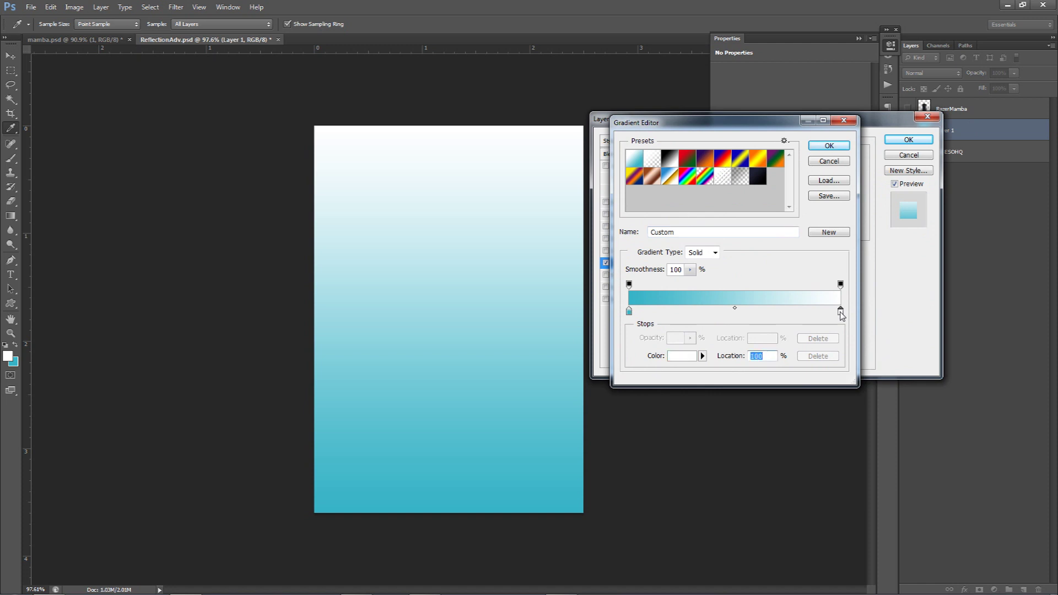
{"action": "left_click", "coordinate": [681, 355]}
{"action": "left_click", "coordinate": [15, 363]}
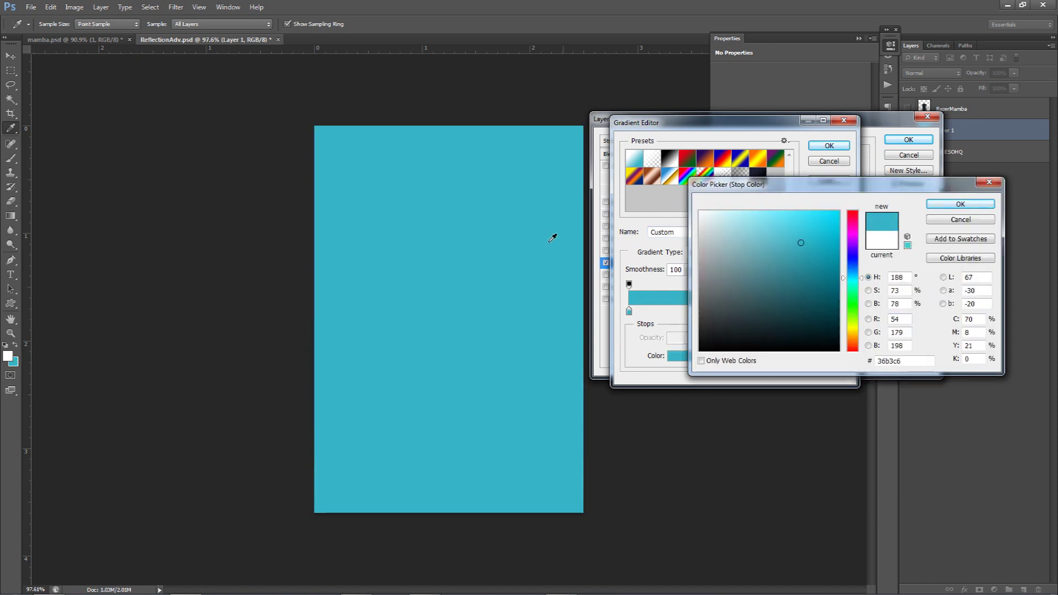
{"action": "left_click", "coordinate": [808, 263]}
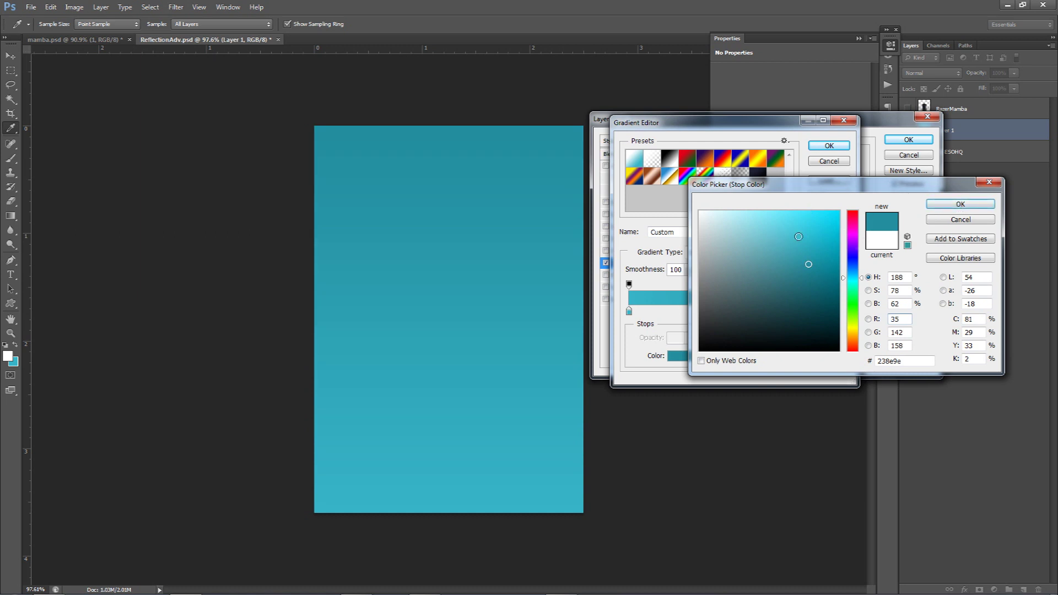
{"action": "left_click_drag", "start_coordinate": [786, 190], "coordinate": [691, 212]}
{"action": "left_click", "coordinate": [827, 149]}
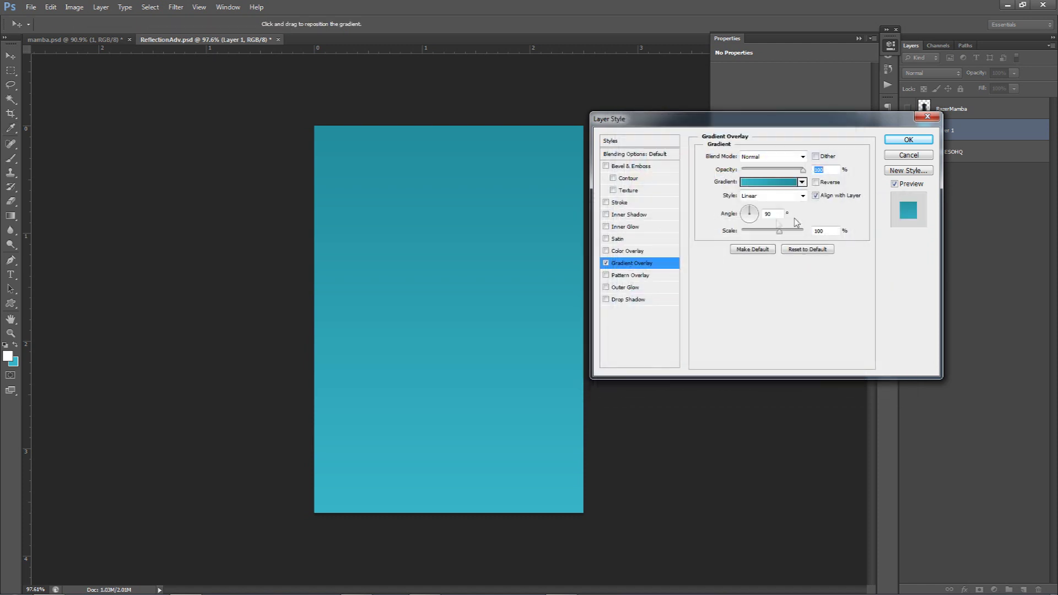
Change the gradient overlay's style to Radial with a larger scale and apply the layer style.
{"action": "left_click", "coordinate": [747, 193]}
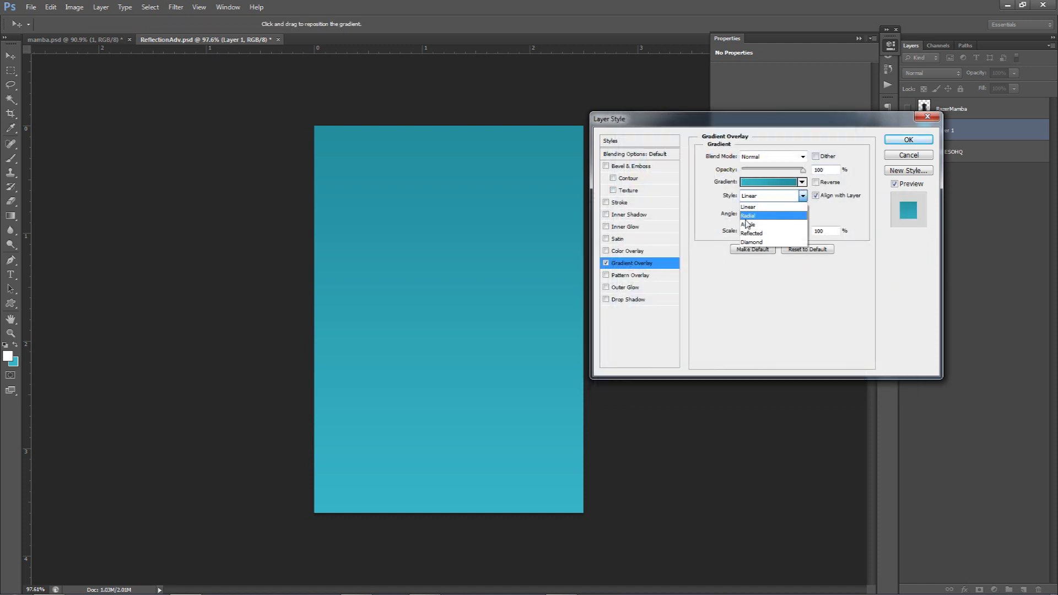
{"action": "left_click", "coordinate": [748, 215]}
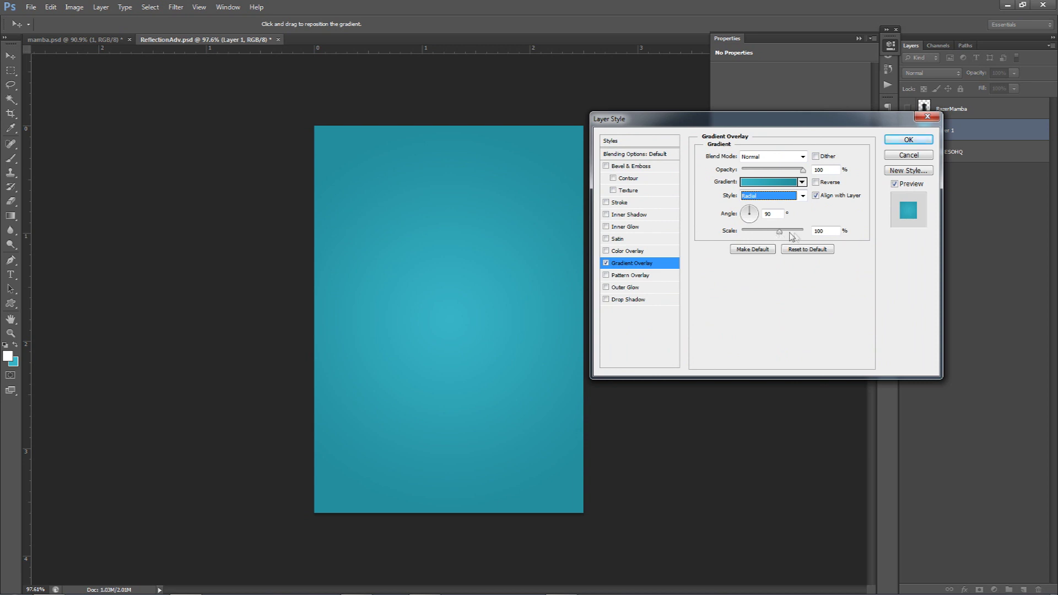
{"action": "left_click", "coordinate": [836, 231]}
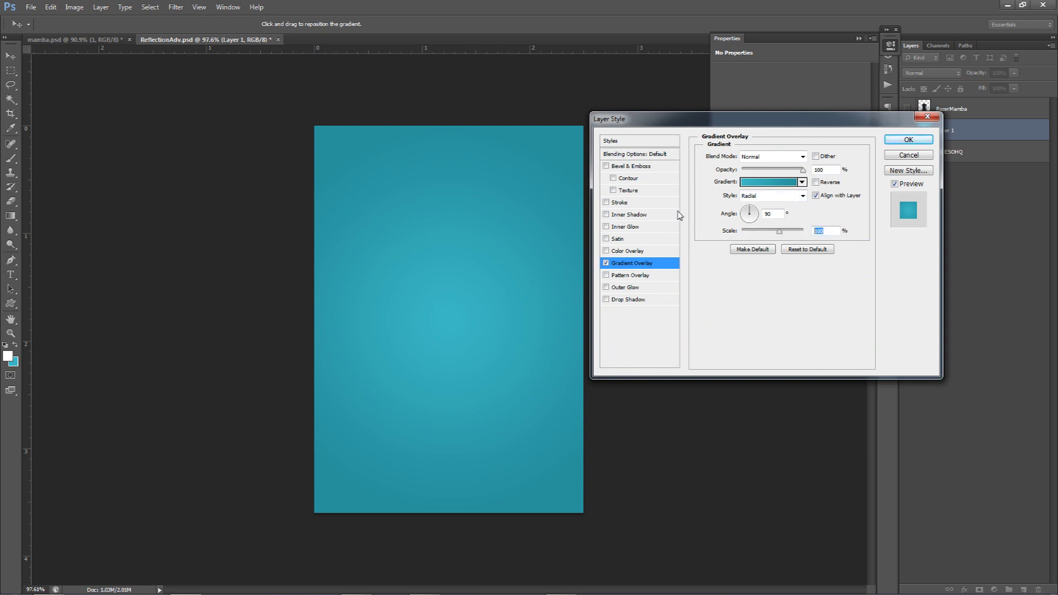
{"action": "key", "text": "shift+Up"}
{"action": "key", "text": "shift+Up"}
{"action": "left_click", "coordinate": [909, 142]}
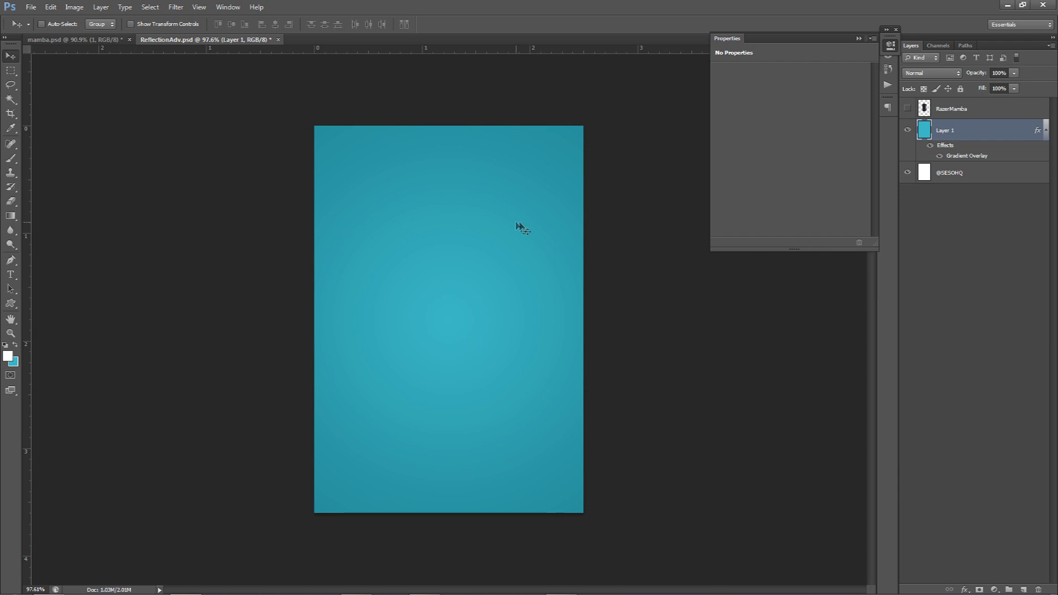
Switch Layer 1's Gradient Overlay effect off and on to compare the background with and without it.
{"action": "left_click", "coordinate": [940, 156]}
{"action": "left_click", "coordinate": [939, 156]}
{"action": "left_click", "coordinate": [940, 157]}
{"action": "left_click", "coordinate": [939, 156]}
{"action": "left_click", "coordinate": [939, 156]}
{"action": "left_click", "coordinate": [940, 156]}
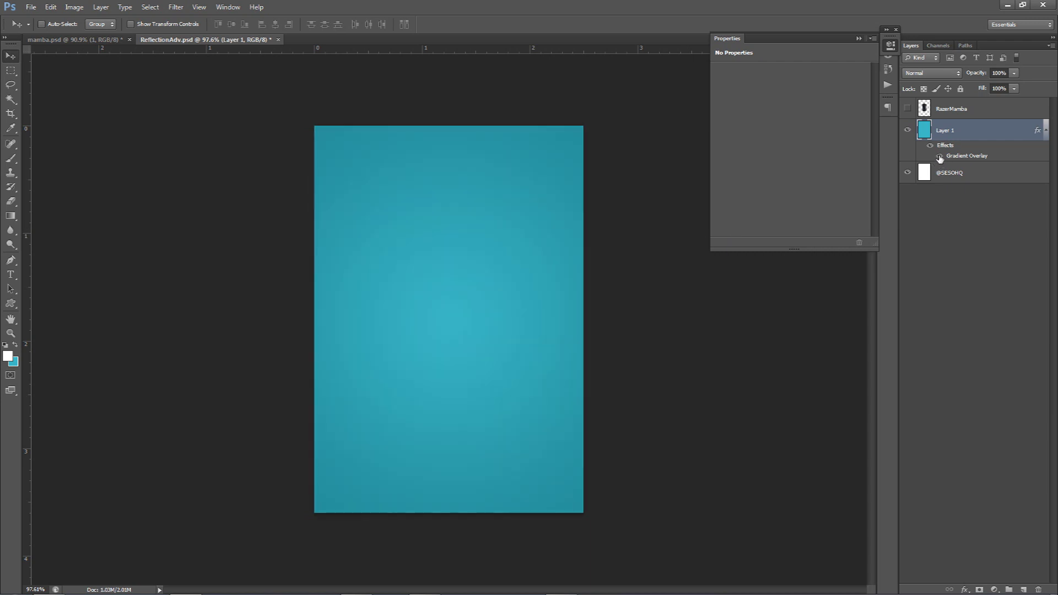
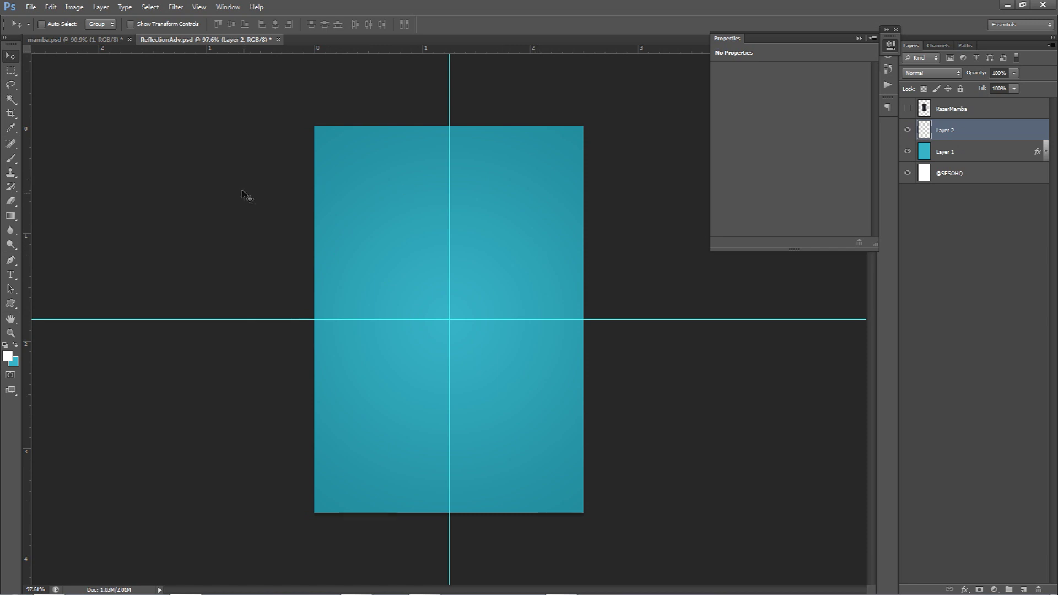
Clear the existing guides and place a new vertical and horizontal guide through the centre of the canvas.
{"action": "left_click_drag", "start_coordinate": [310, 319], "coordinate": [444, 49]}
{"action": "left_click_drag", "start_coordinate": [448, 117], "coordinate": [253, 50]}
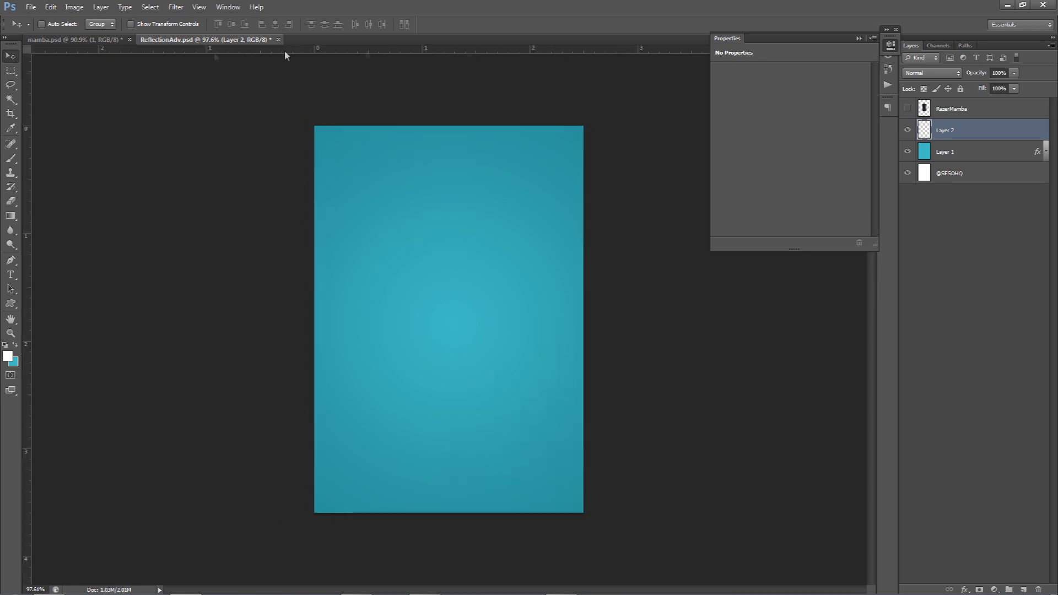
{"action": "left_click", "coordinate": [198, 6]}
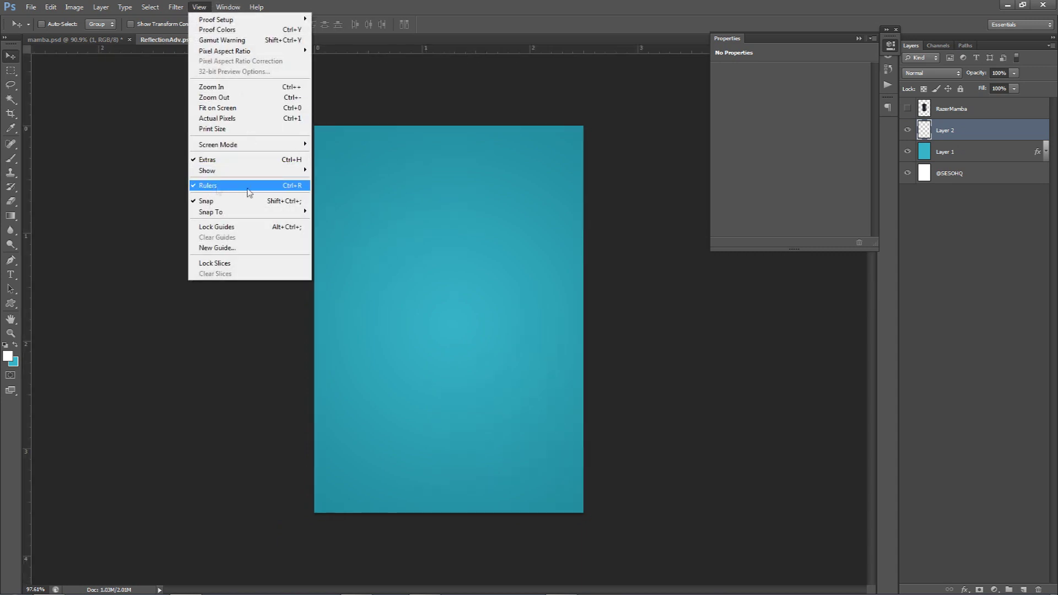
{"action": "left_click", "coordinate": [407, 160]}
{"action": "left_click_drag", "start_coordinate": [30, 103], "coordinate": [450, 77]}
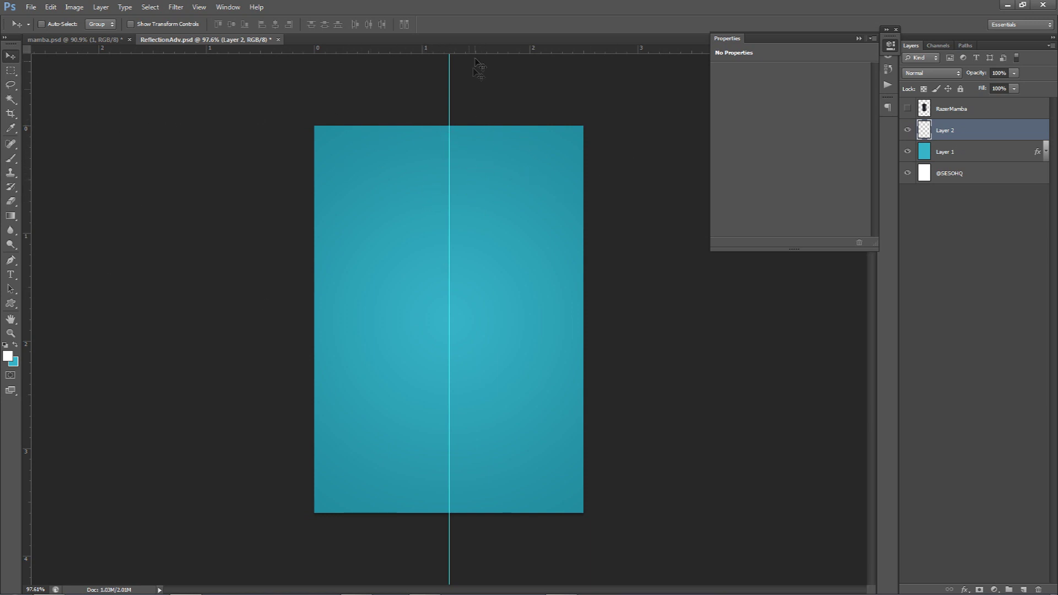
{"action": "left_click_drag", "start_coordinate": [481, 53], "coordinate": [439, 316]}
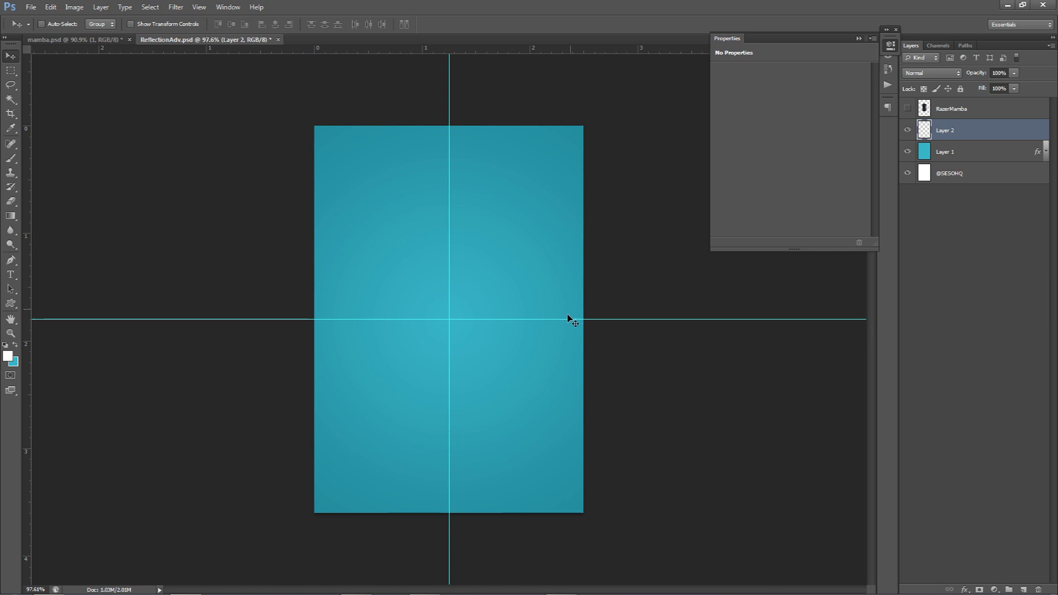
Select the canvas's lower half below the horizontal guide with the Rectangular Marquee tool, checking the layout against mamba.psd.
{"action": "key", "text": "m"}
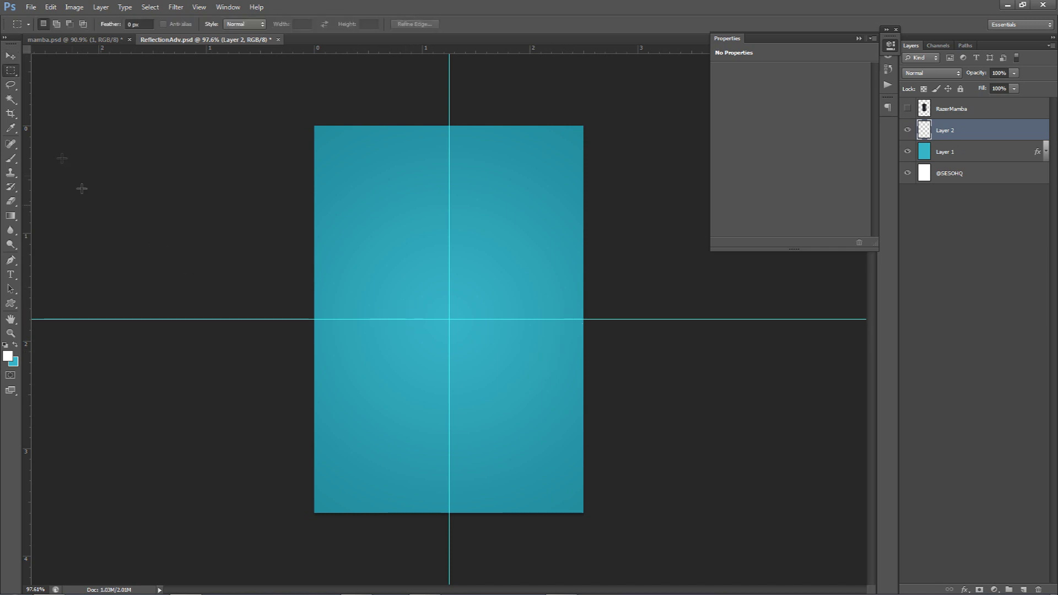
{"action": "right_click", "coordinate": [14, 72]}
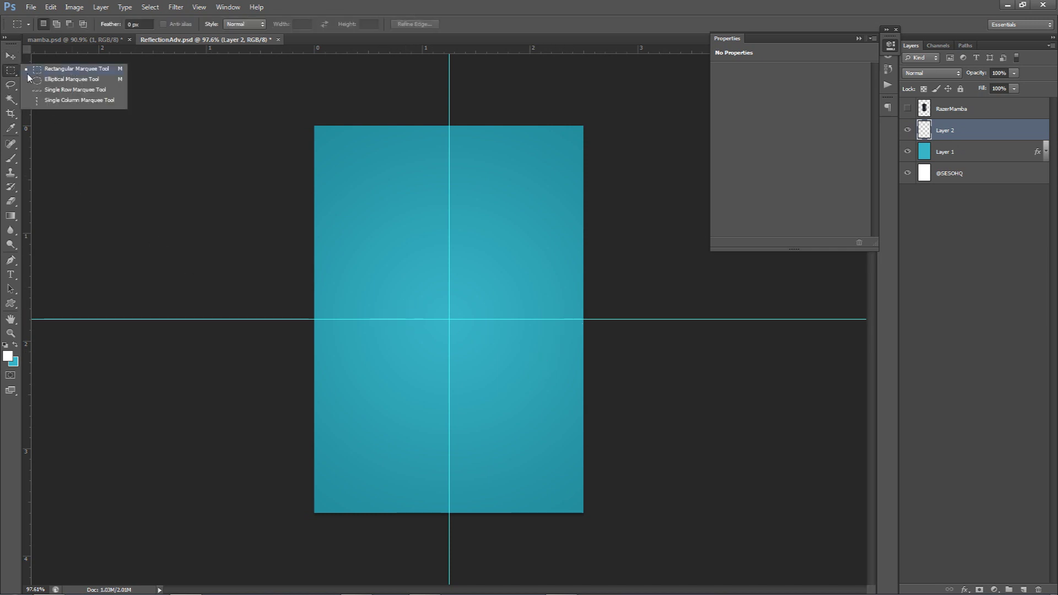
{"action": "left_click", "coordinate": [92, 71]}
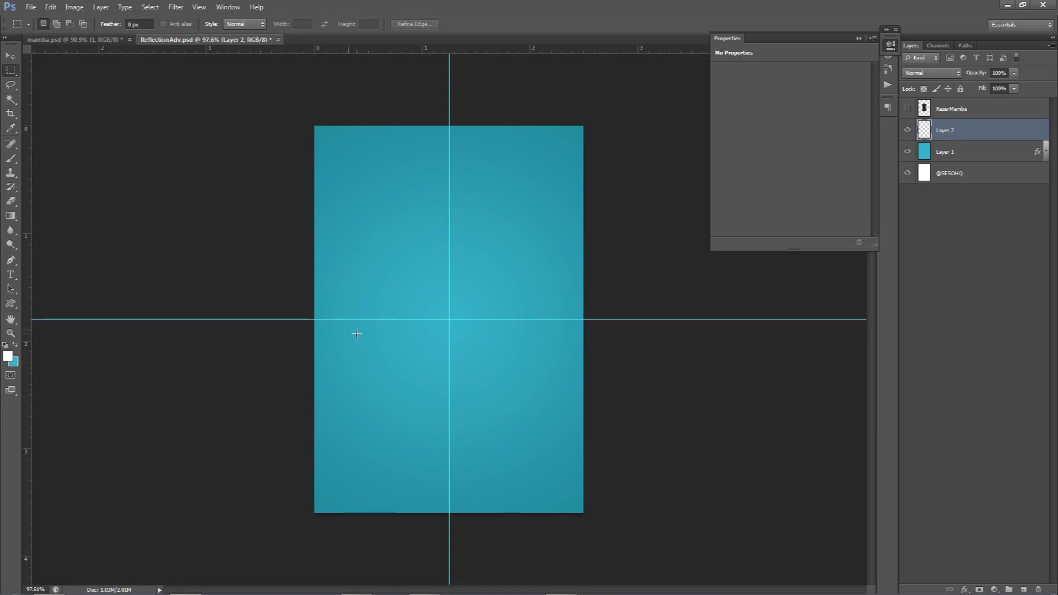
{"action": "left_click_drag", "start_coordinate": [315, 319], "coordinate": [583, 513]}
{"action": "left_click", "coordinate": [91, 40]}
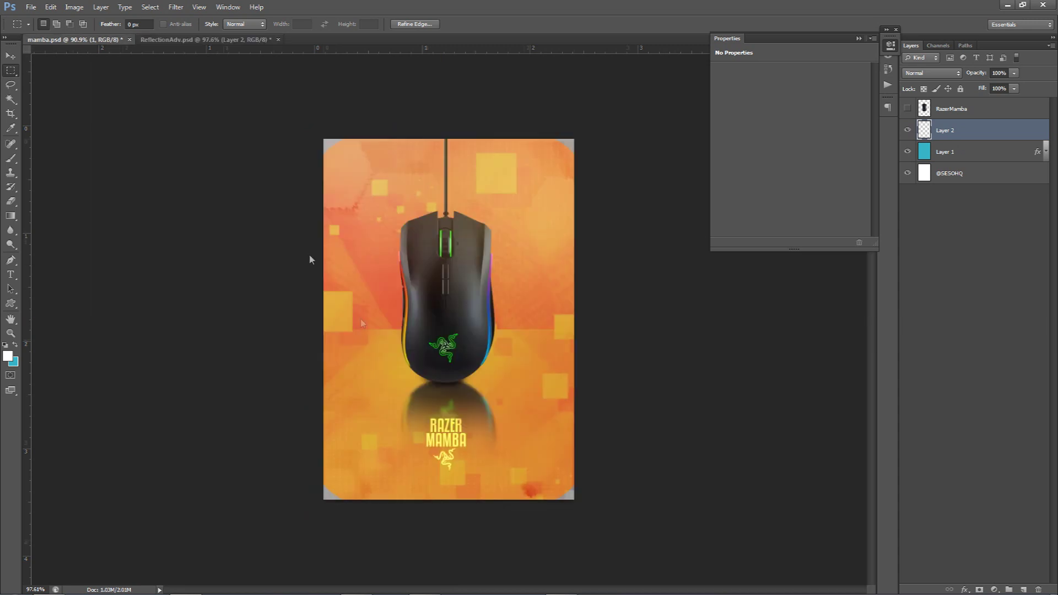
{"action": "left_click", "coordinate": [210, 39]}
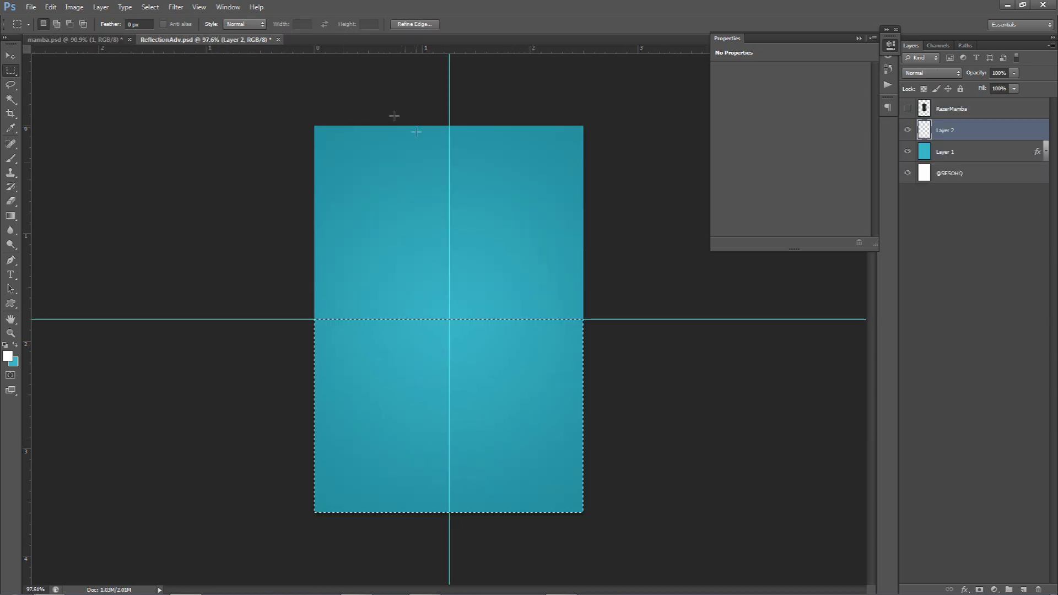
Set the foreground colour to the brighter teal 2fc6dc and fill the selected lower half on Layer 2 with it.
{"action": "left_click", "coordinate": [7, 357]}
{"action": "left_click", "coordinate": [445, 256]}
{"action": "left_click_drag", "start_coordinate": [445, 256], "coordinate": [438, 331]}
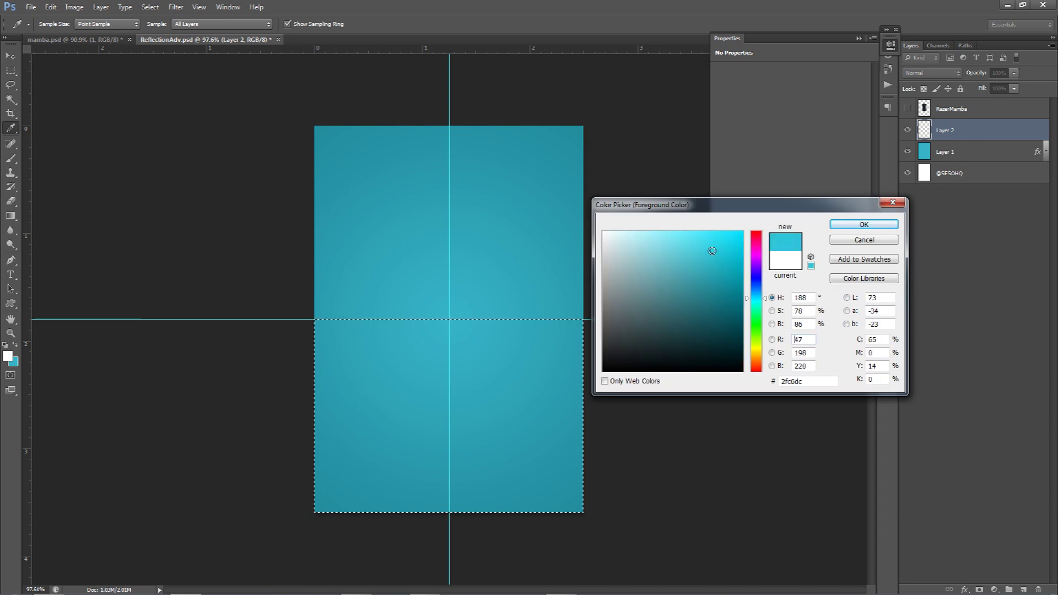
{"action": "left_click", "coordinate": [842, 224]}
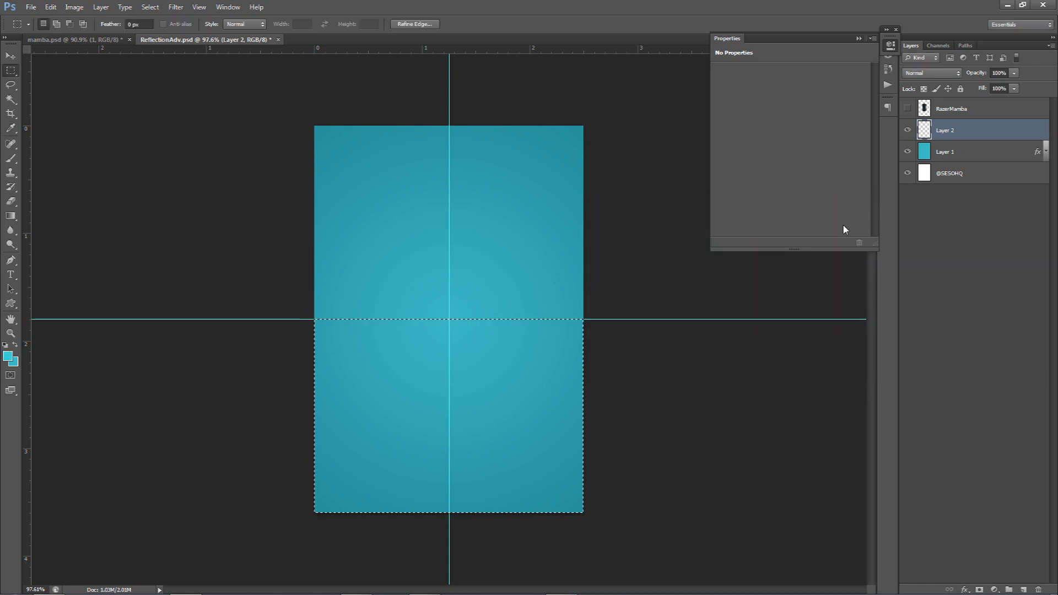
{"action": "key", "text": "alt+BackSpace"}
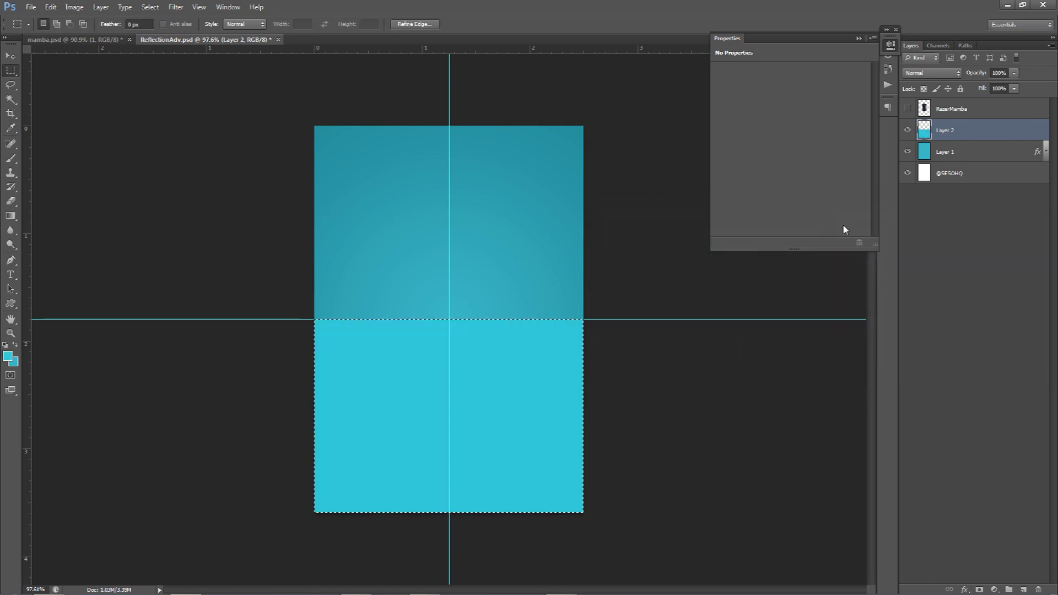
Clear the selection and guides from view, and add a new empty layer above Layer 2.
{"action": "key", "text": "ctrl+d"}
{"action": "key", "text": "v"}
{"action": "key", "text": "ctrl+semicolon"}
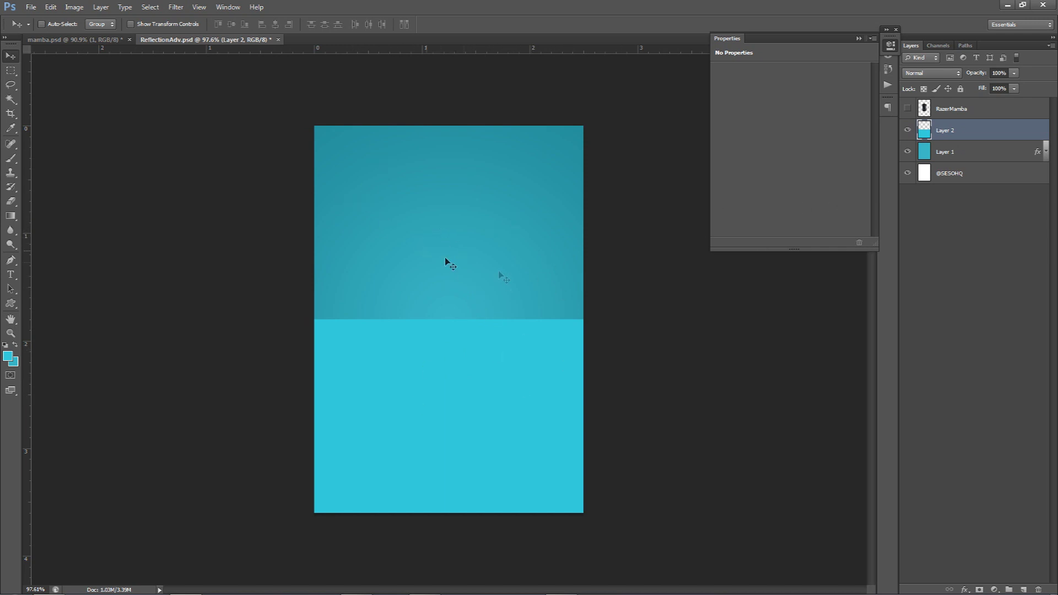
{"action": "left_click", "coordinate": [1023, 588]}
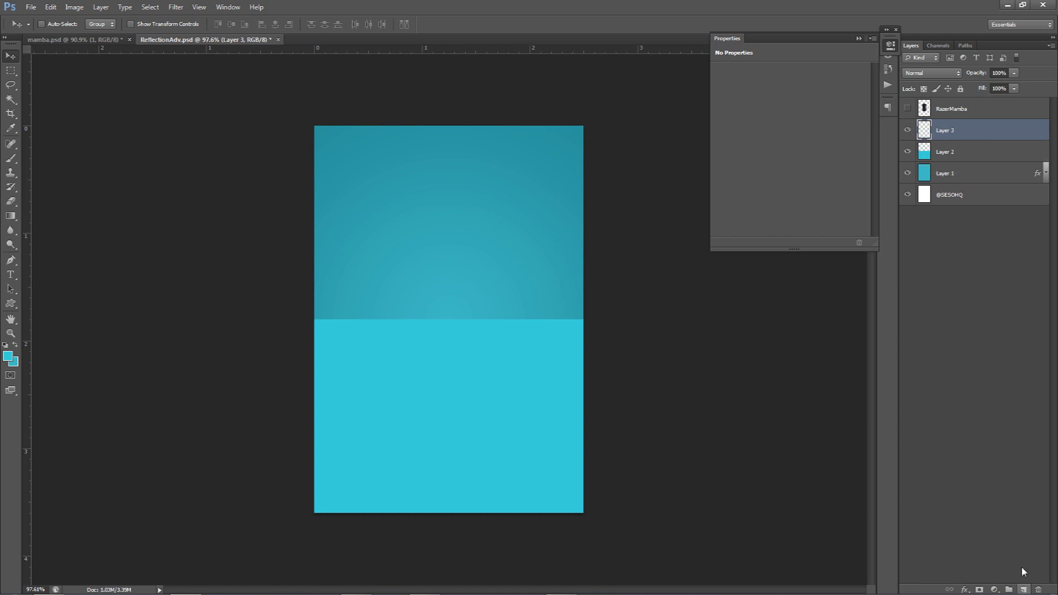
Clip Layer 3 to Layer 2 with a clipping mask, keeping Layer 3 as the active layer.
{"action": "right_click", "coordinate": [938, 140]}
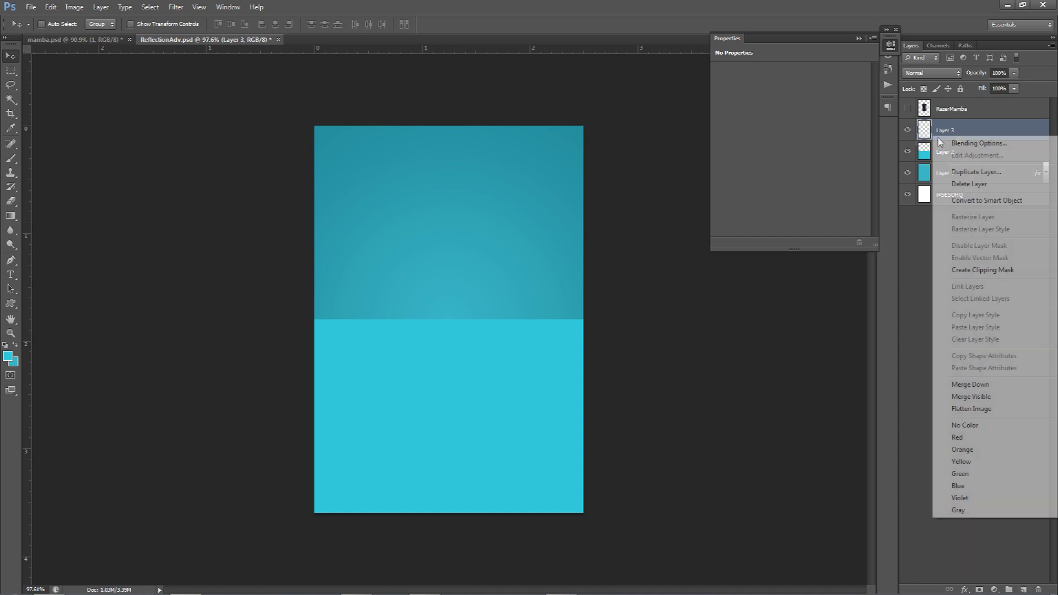
{"action": "left_click", "coordinate": [975, 126]}
{"action": "right_click", "coordinate": [967, 134]}
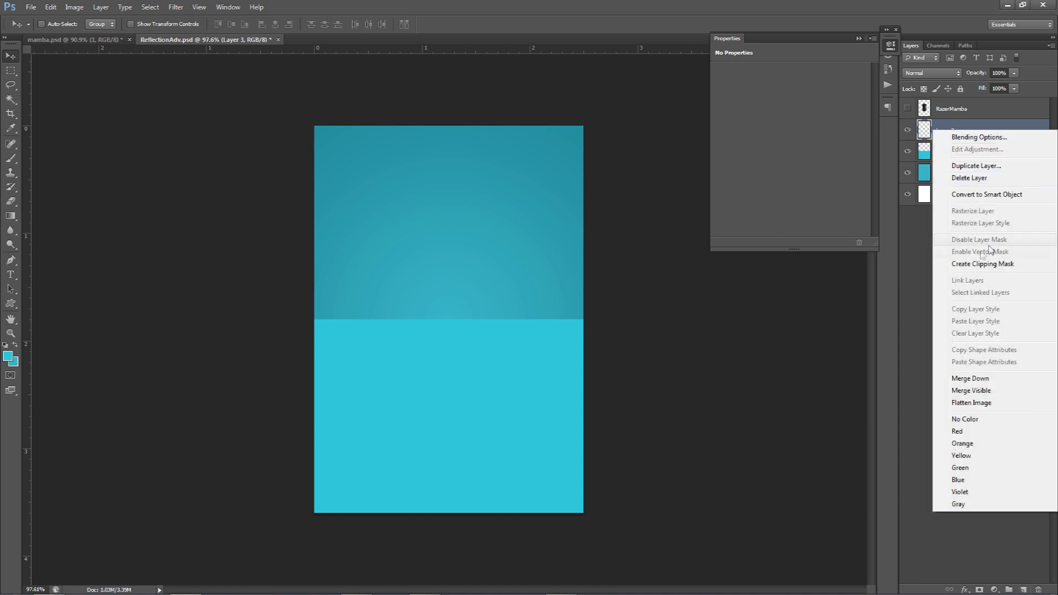
{"action": "left_click", "coordinate": [970, 264]}
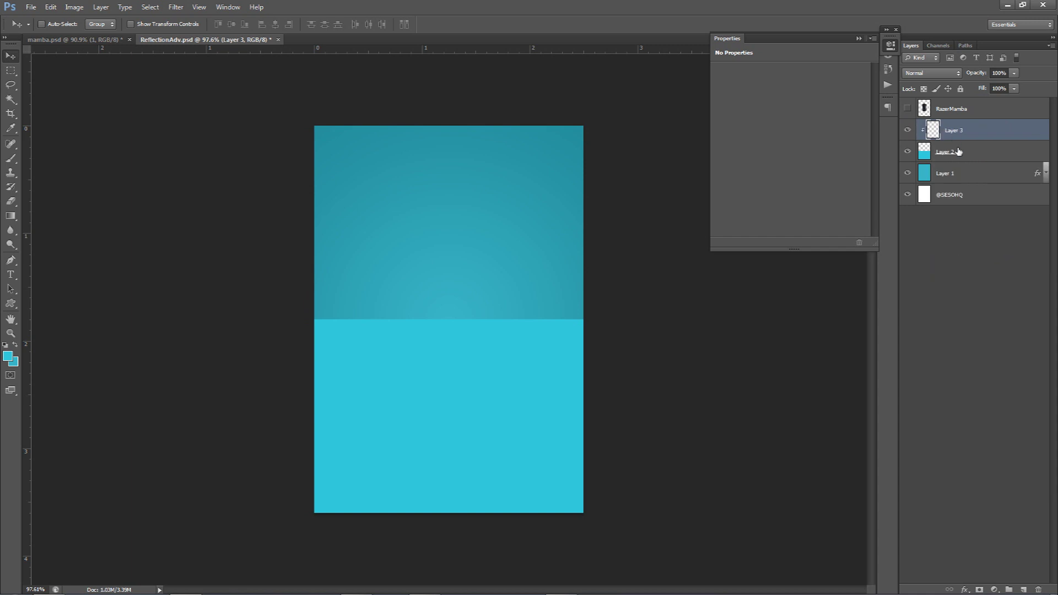
{"action": "left_click", "coordinate": [976, 150]}
{"action": "left_click", "coordinate": [965, 128]}
Set the foreground colour to white ffffff and paint a soft brush glow on Layer 3 at the upper centre of the bright lower half.
{"action": "key", "text": "b"}
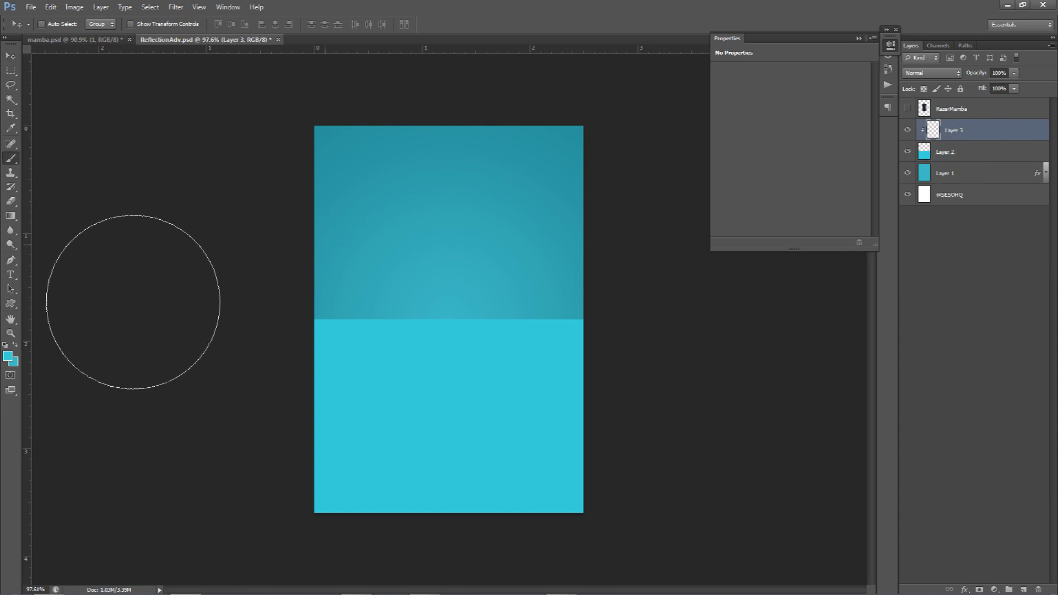
{"action": "left_click", "coordinate": [8, 356]}
{"action": "left_click", "coordinate": [607, 234]}
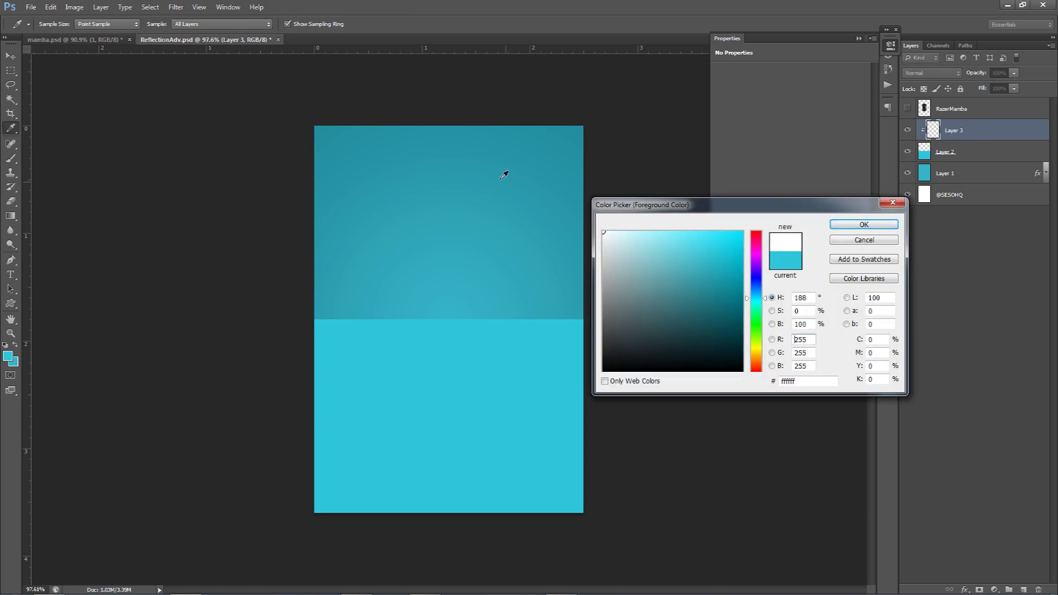
{"action": "left_click", "coordinate": [861, 225]}
{"action": "mouse_move", "coordinate": [474, 289]}
{"action": "left_mouse_down"}
{"action": "mouse_move", "coordinate": [429, 297]}
{"action": "mouse_move", "coordinate": [480, 308]}
{"action": "left_mouse_up"}
{"action": "left_click", "coordinate": [448, 289]}
{"action": "left_click", "coordinate": [449, 279]}
{"action": "left_click", "coordinate": [449, 274]}
{"action": "left_click", "coordinate": [449, 270]}
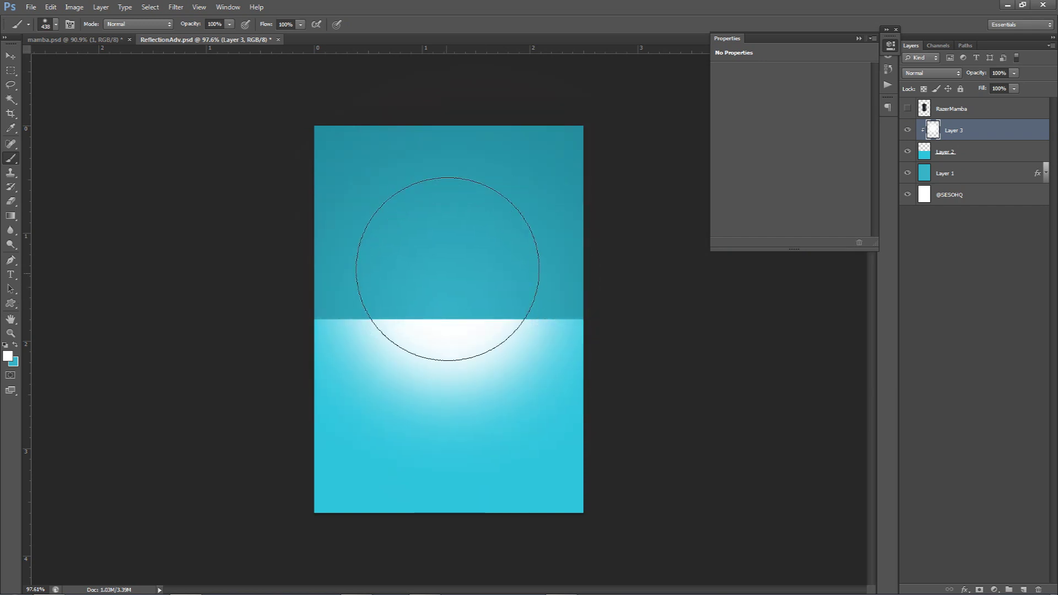
Set Layer 3's blend mode to Overlay and its opacity to 69%.
{"action": "left_click", "coordinate": [950, 73]}
{"action": "left_click", "coordinate": [919, 217]}
{"action": "left_click", "coordinate": [1013, 73]}
{"action": "left_click_drag", "start_coordinate": [1000, 83], "coordinate": [996, 83]}
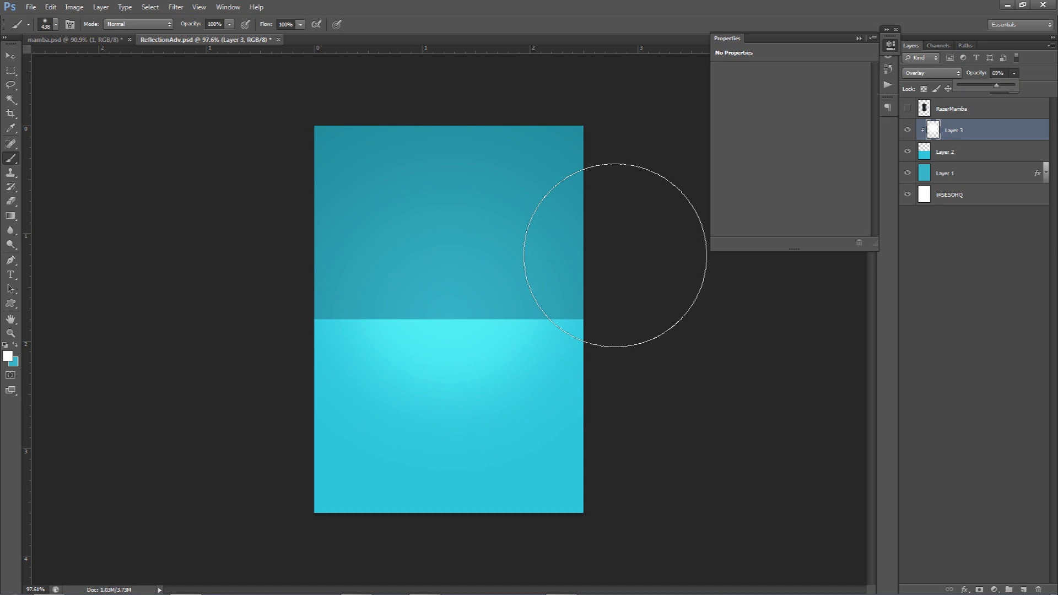
Show the RazerMamba layer, move the mouse slightly up along the vertical centre guide, hide the guides, and compare with mamba.psd.
{"action": "left_click", "coordinate": [908, 109]}
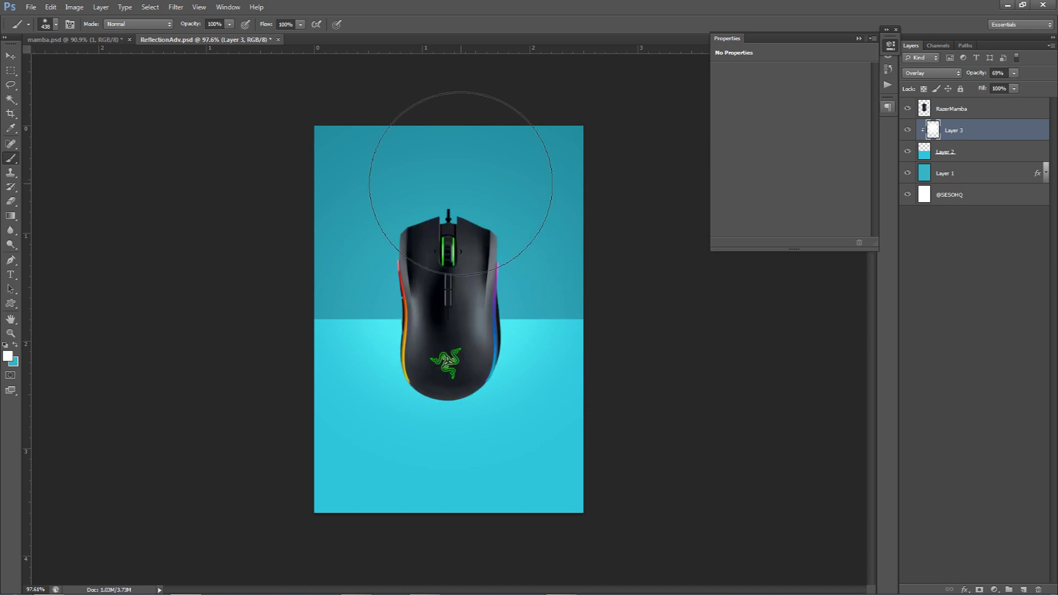
{"action": "key", "text": "v"}
{"action": "key", "text": "ctrl+semicolon"}
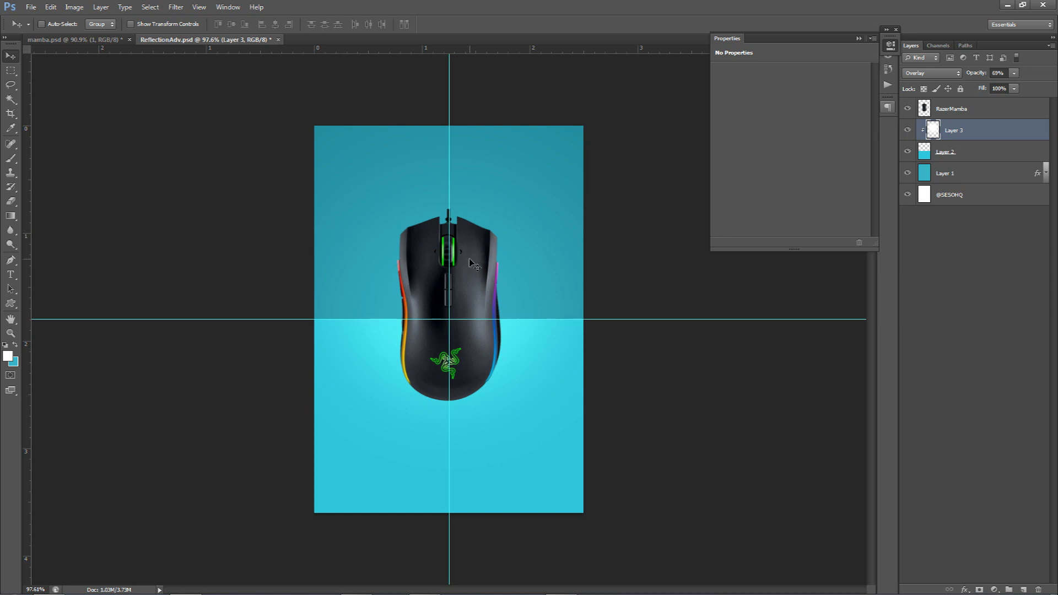
{"action": "left_click_drag", "start_coordinate": [489, 270], "coordinate": [538, 255]}
{"action": "left_click", "coordinate": [956, 115]}
{"action": "key", "text": "ctrl+semicolon"}
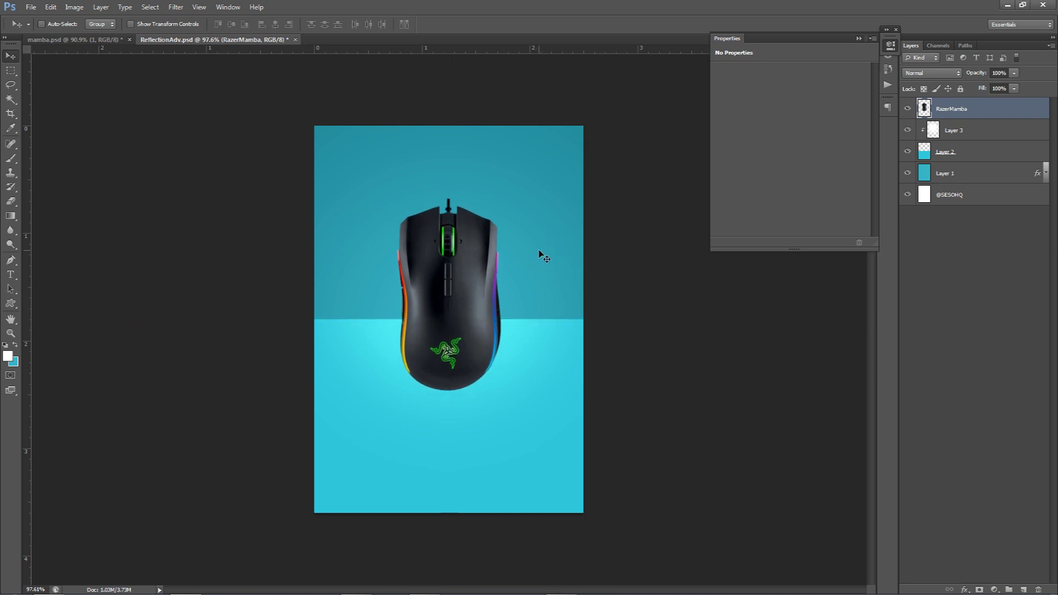
{"action": "left_click", "coordinate": [94, 40]}
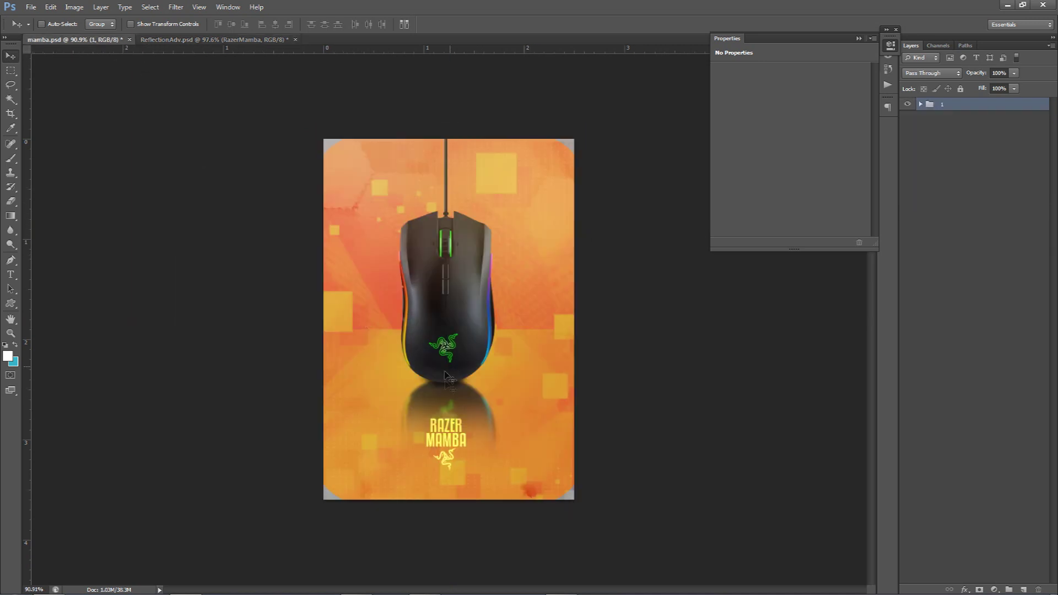
{"action": "left_click", "coordinate": [255, 40]}
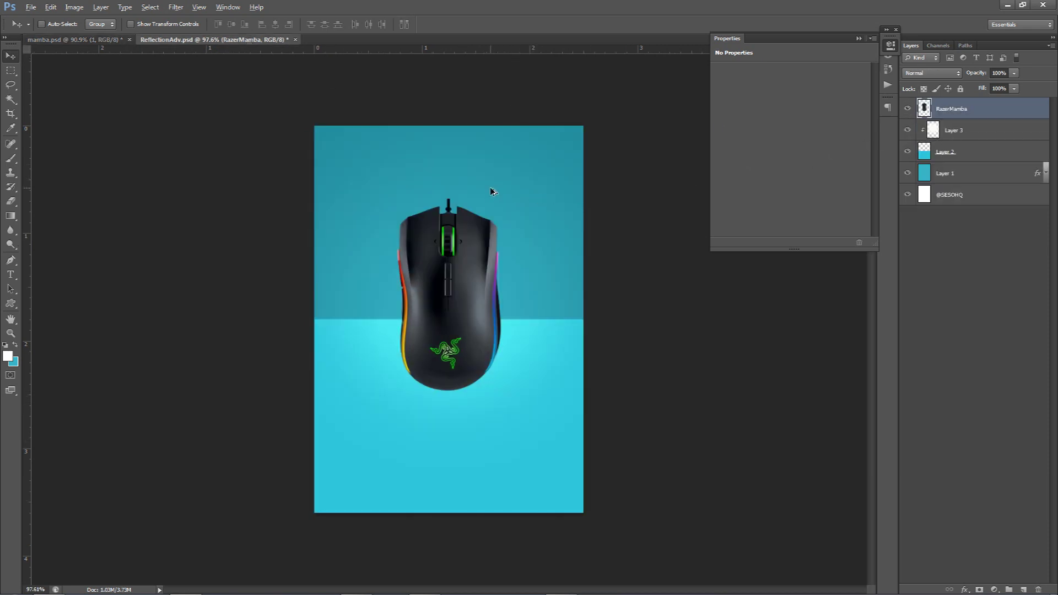
{"action": "key", "text": "alt"}
{"action": "left_click_drag", "start_coordinate": [981, 120], "coordinate": [1022, 588]}
{"action": "key", "text": "ctrl+z"}
{"action": "key", "text": "ctrl+j"}
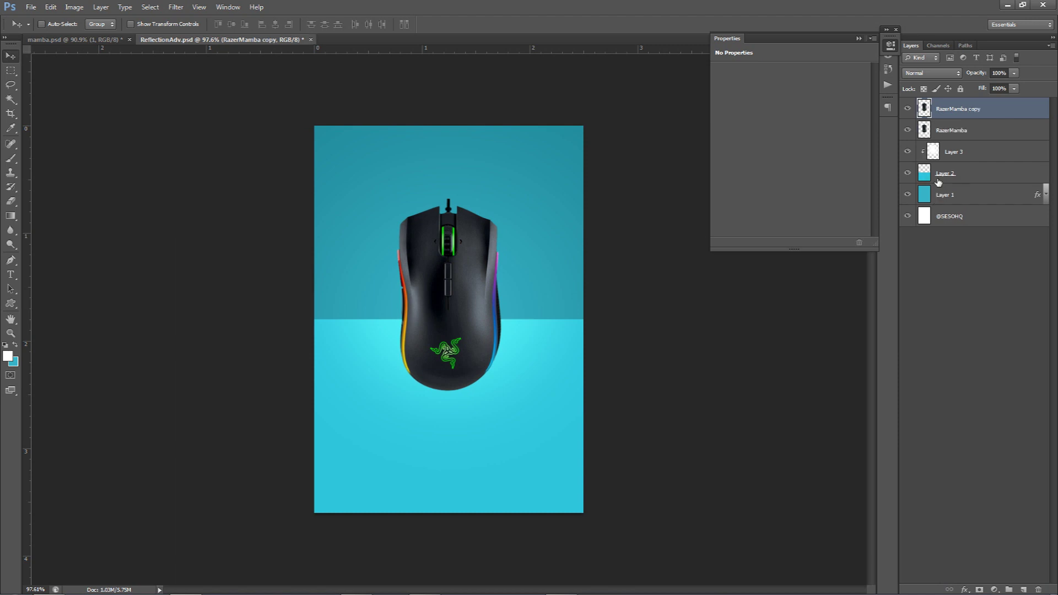
{"action": "key", "text": "ctrl+z"}
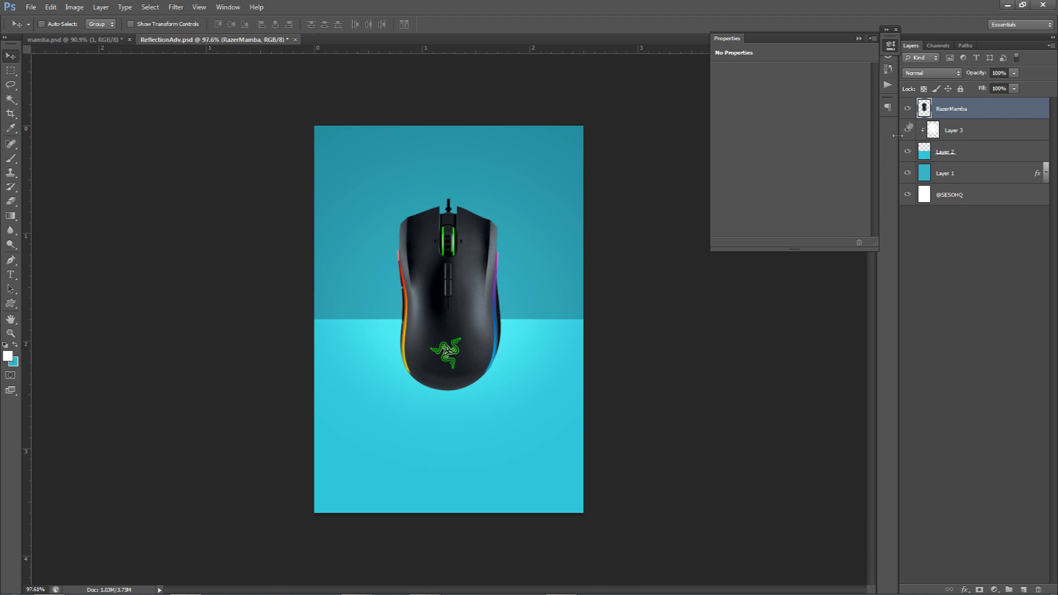
Duplicate the RazerMamba mouse straight downward over the lower half and flip the copy vertically.
{"action": "left_click_drag", "start_coordinate": [477, 255], "coordinate": [479, 368]}
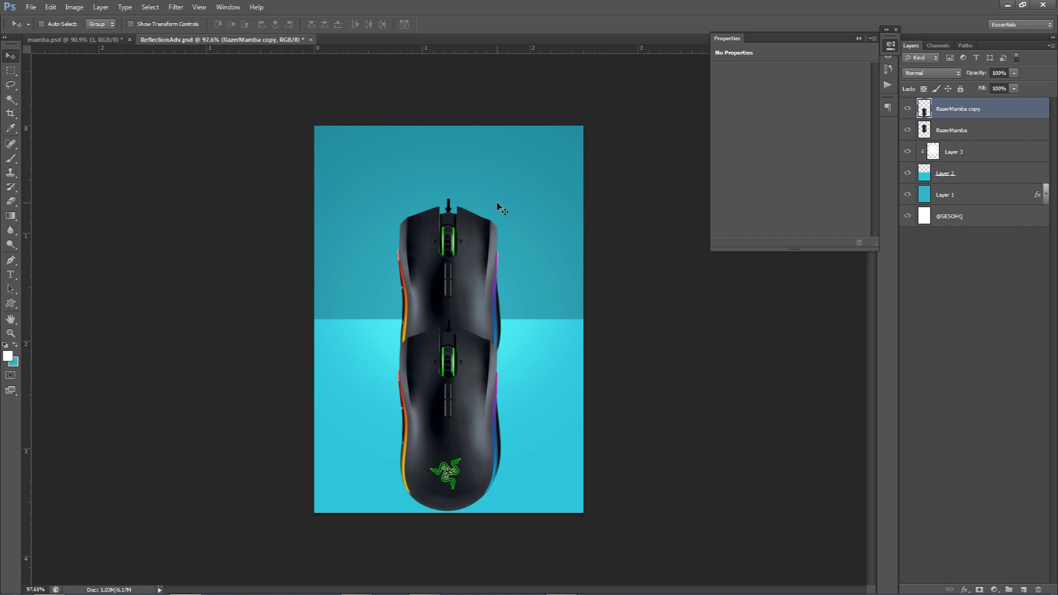
{"action": "key", "text": "ctrl+t"}
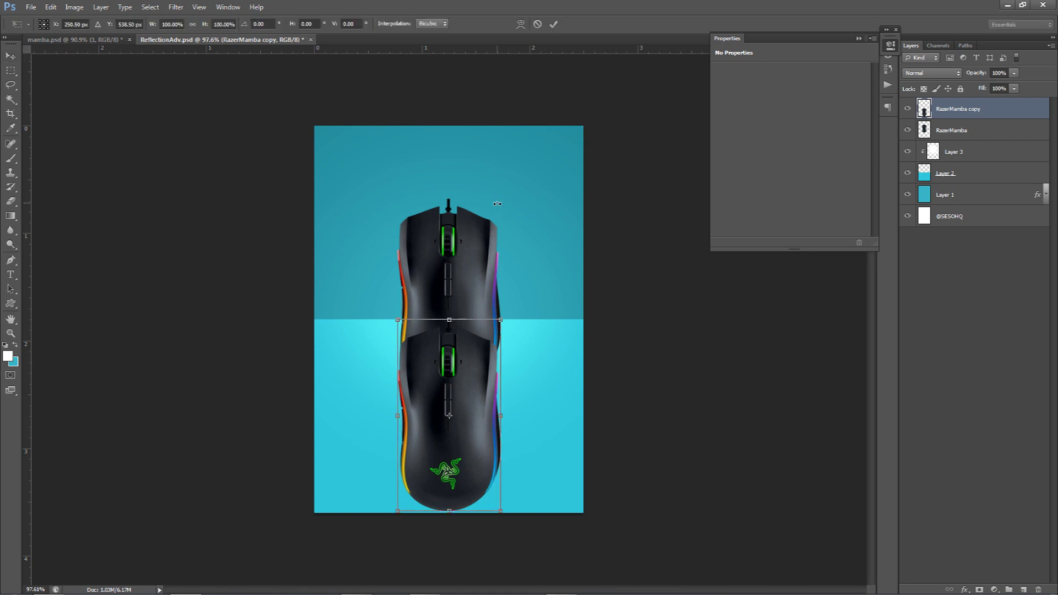
{"action": "right_click", "coordinate": [455, 346]}
{"action": "left_click", "coordinate": [487, 585]}
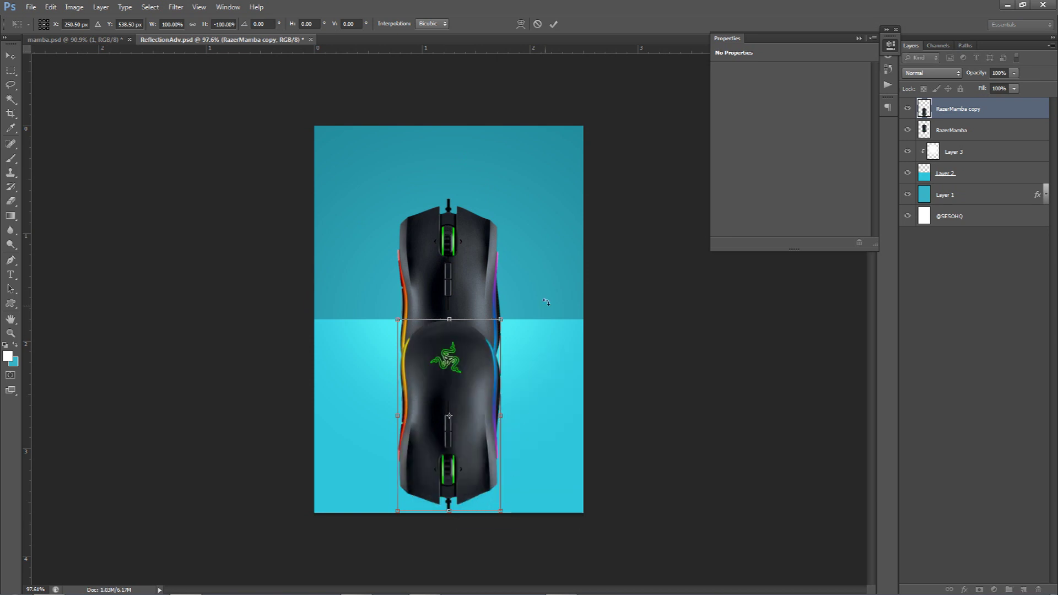
{"action": "left_click", "coordinate": [553, 24]}
Place the flipped copy's layer beneath RazerMamba and align the copy so its rounded end meets the base of the original mouse.
{"action": "left_click_drag", "start_coordinate": [464, 262], "coordinate": [464, 328]}
{"action": "left_click_drag", "start_coordinate": [961, 117], "coordinate": [963, 139]}
{"action": "left_click_drag", "start_coordinate": [455, 292], "coordinate": [456, 291]}
{"action": "key", "text": "Right"}
{"action": "key", "text": "Right"}
{"action": "key", "text": "Down"}
{"action": "key", "text": "Down"}
{"action": "key", "text": "Down"}
{"action": "key", "text": "Down"}
{"action": "key", "text": "Left"}
{"action": "key", "text": "Left"}
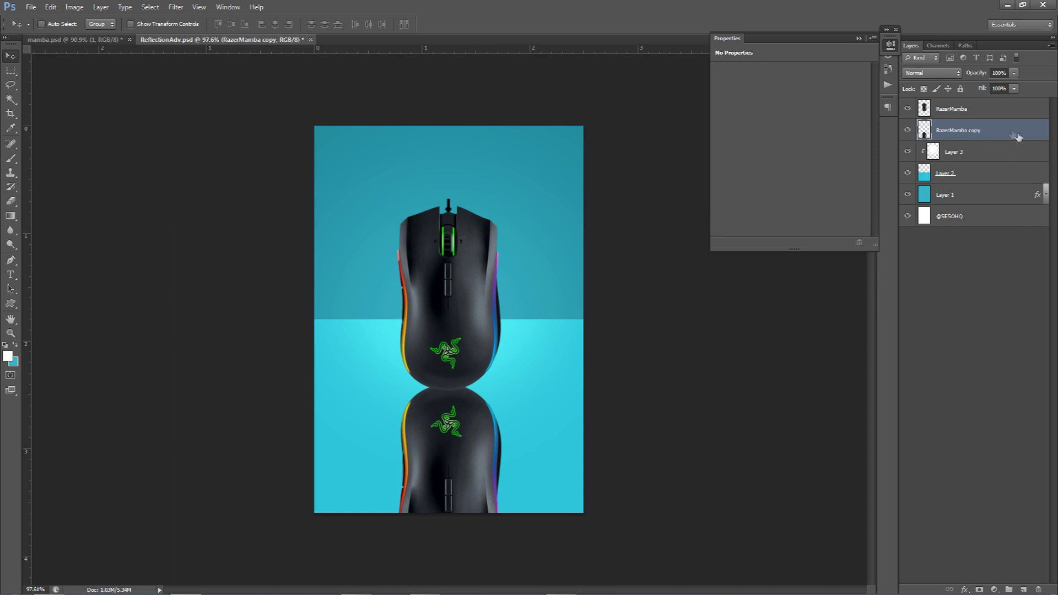
Apply a Gaussian Blur with a 2.1 pixel radius to the RazerMamba copy reflection.
{"action": "left_click", "coordinate": [176, 7]}
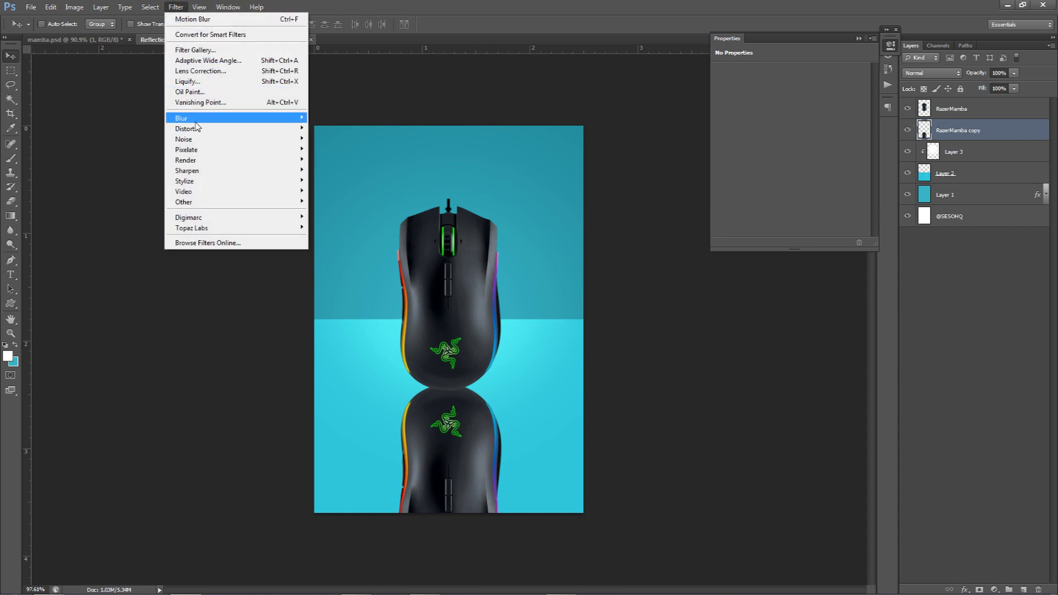
{"action": "mouse_move", "coordinate": [287, 118]}
{"action": "left_click", "coordinate": [336, 199]}
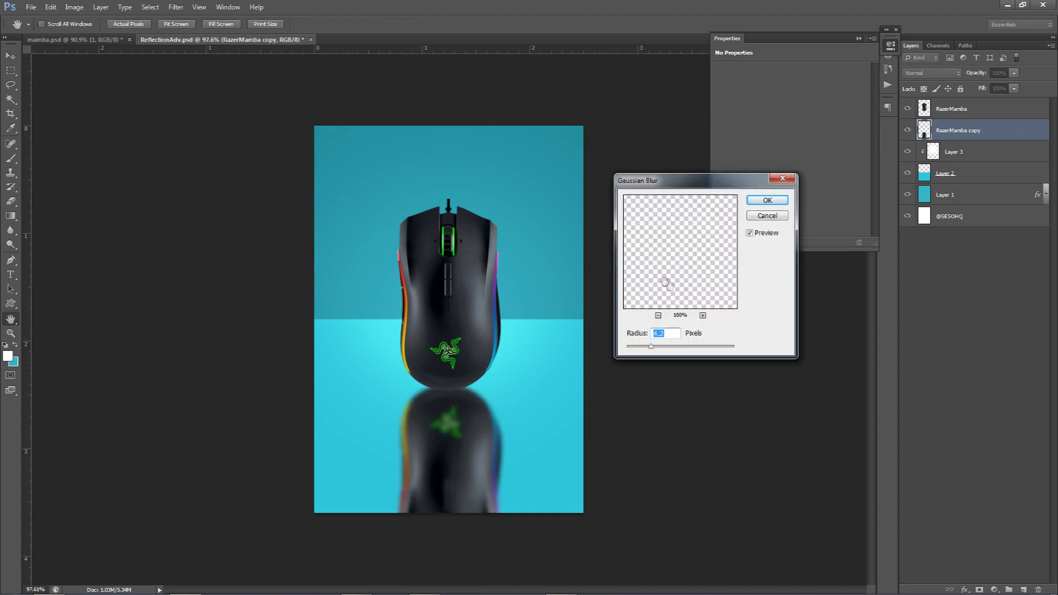
{"action": "type", "text": "2.1"}
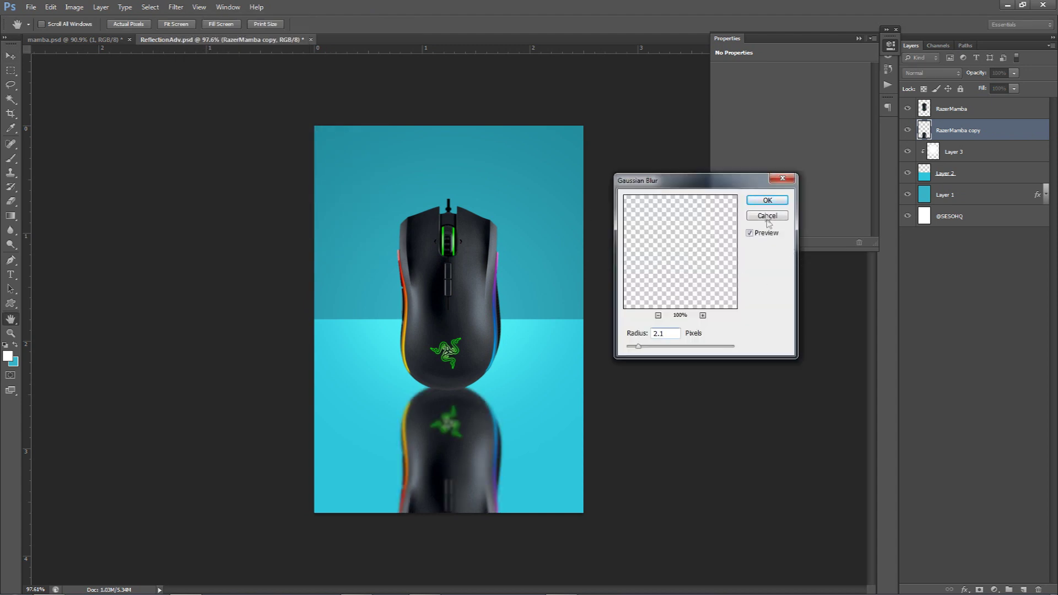
{"action": "left_click", "coordinate": [766, 200]}
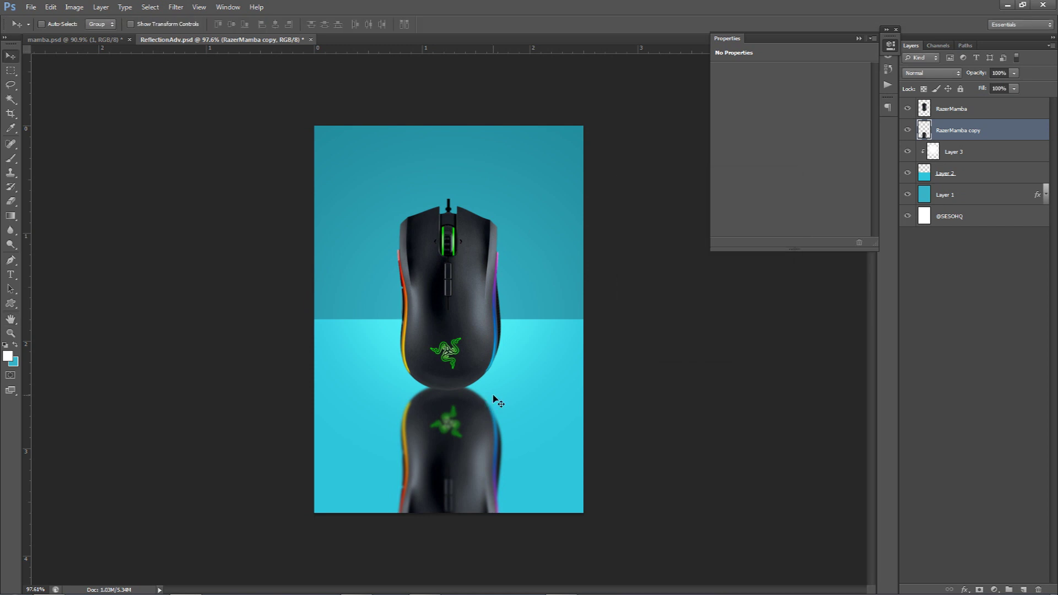
Fade out the lower part of the reflection with a large soft Eraser and set the RazerMamba copy layer's opacity to 55%.
{"action": "key", "text": "e"}
{"action": "mouse_move", "coordinate": [401, 594]}
{"action": "left_mouse_down"}
{"action": "mouse_move", "coordinate": [460, 594]}
{"action": "mouse_move", "coordinate": [441, 573]}
{"action": "mouse_move", "coordinate": [418, 573]}
{"action": "mouse_move", "coordinate": [534, 559]}
{"action": "mouse_move", "coordinate": [422, 558]}
{"action": "mouse_move", "coordinate": [402, 592]}
{"action": "mouse_move", "coordinate": [380, 589]}
{"action": "mouse_move", "coordinate": [436, 594]}
{"action": "mouse_move", "coordinate": [466, 544]}
{"action": "left_mouse_up"}
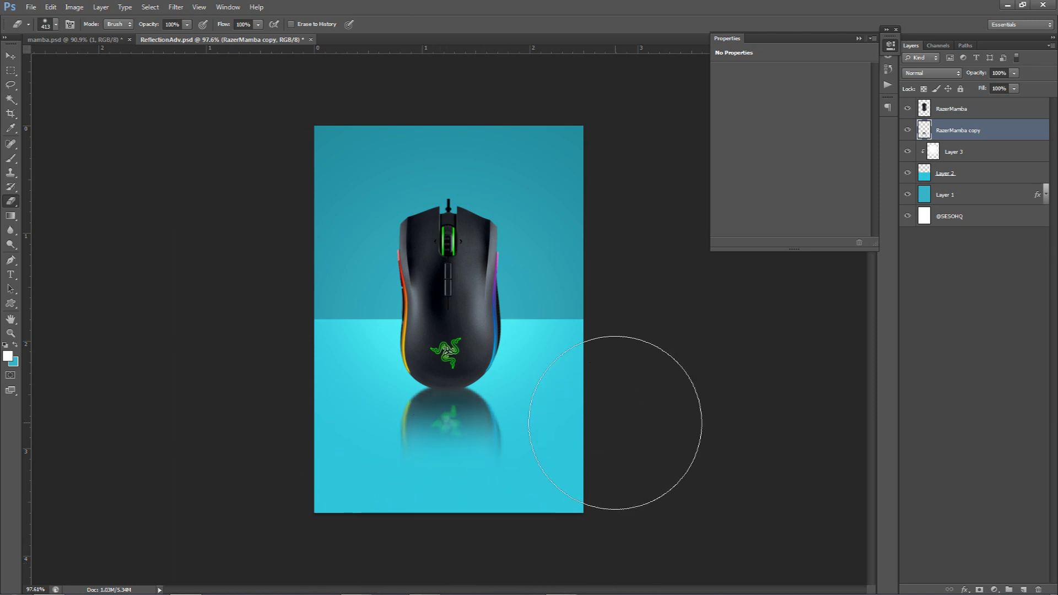
{"action": "key", "text": "v"}
{"action": "left_click", "coordinate": [1013, 73]}
{"action": "left_click_drag", "start_coordinate": [1014, 86], "coordinate": [996, 90]}
{"action": "left_click_drag", "start_coordinate": [989, 86], "coordinate": [989, 86]}
{"action": "type", "text": "55"}
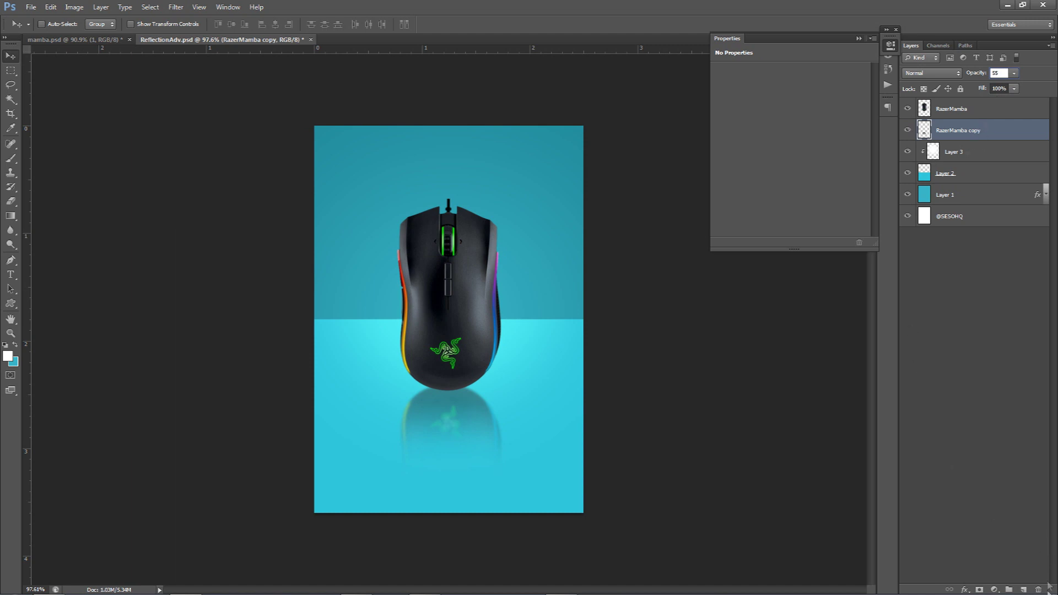
Add a new layer above RazerMamba copy and make a flat elliptical selection centred where the mouse meets its reflection.
{"action": "left_click", "coordinate": [1023, 589]}
{"action": "key", "text": "m"}
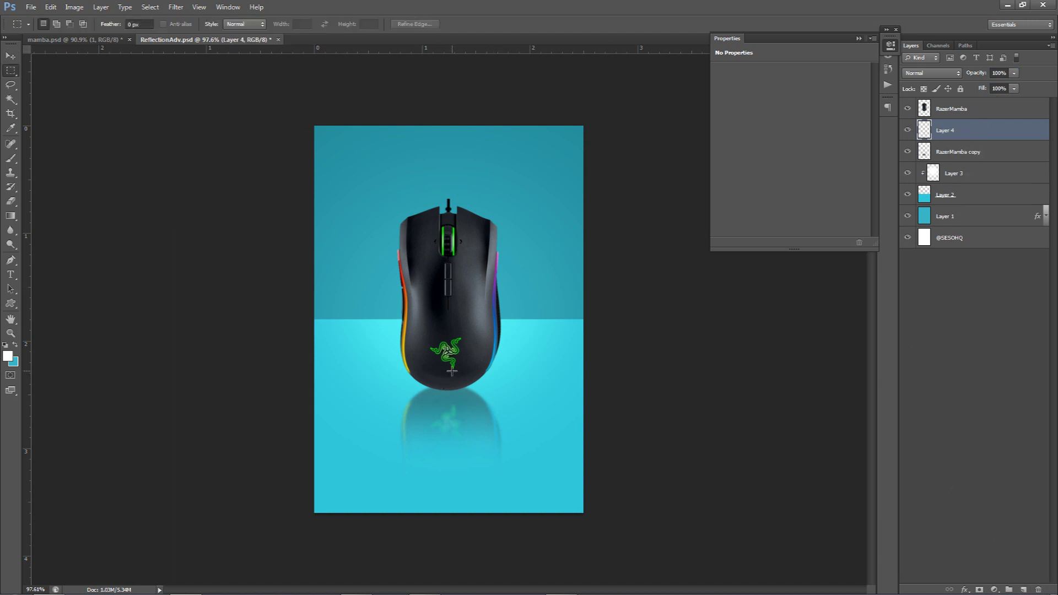
{"action": "scroll", "coordinate": [455, 347], "scroll_direction": "up", "scroll_amount": 5}
{"action": "left_click_drag", "start_coordinate": [482, 414], "coordinate": [488, 348]}
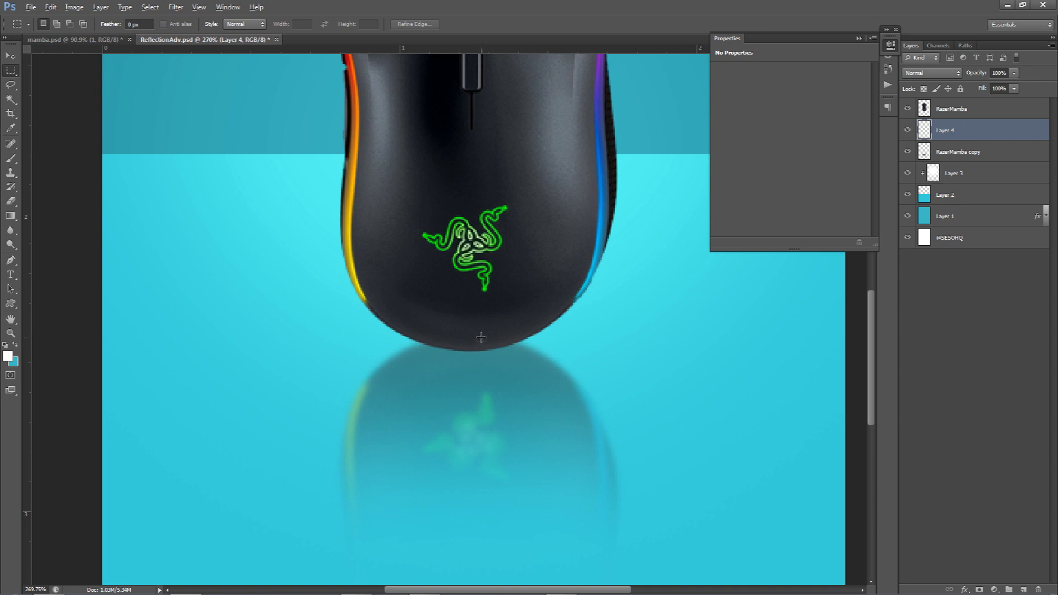
{"action": "scroll", "coordinate": [481, 341], "scroll_direction": "up", "scroll_amount": 1}
{"action": "left_click", "coordinate": [9, 75]}
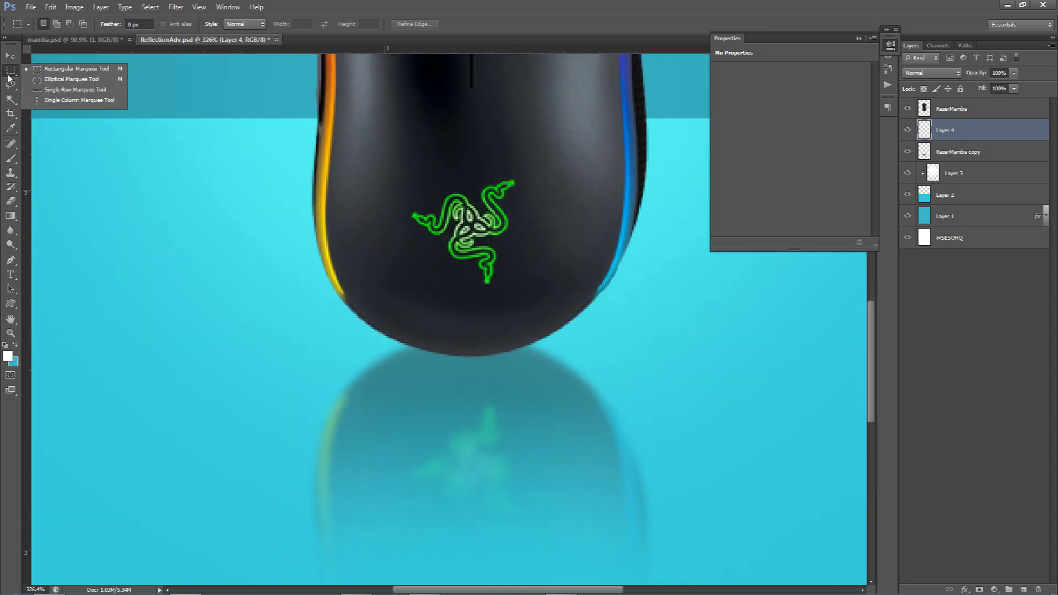
{"action": "left_click", "coordinate": [47, 80]}
{"action": "left_click_drag", "start_coordinate": [395, 333], "coordinate": [559, 379]}
{"action": "left_click_drag", "start_coordinate": [516, 365], "coordinate": [516, 366]}
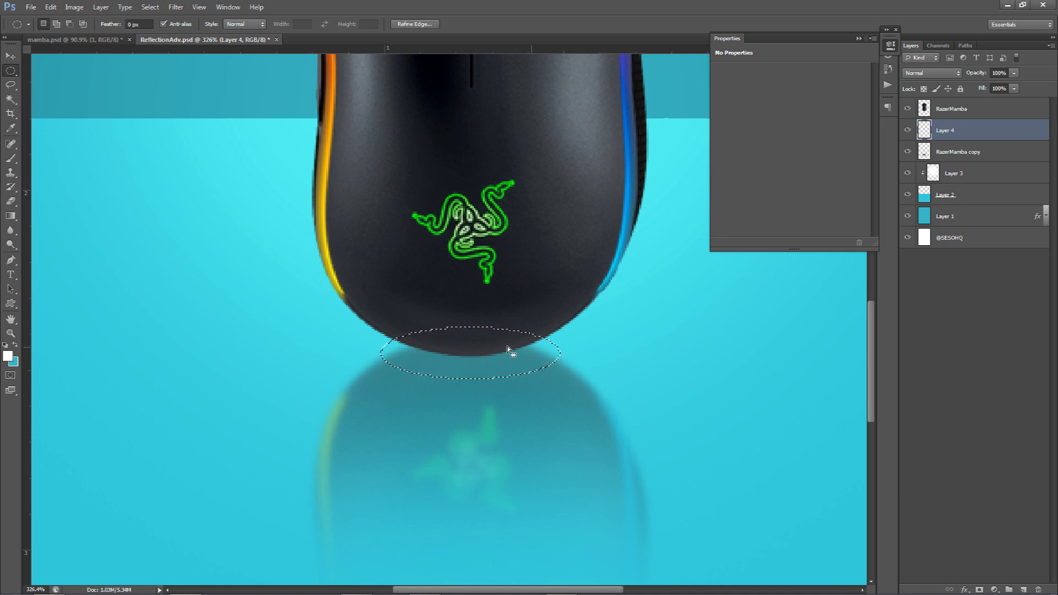
{"action": "left_click_drag", "start_coordinate": [514, 350], "coordinate": [516, 349]}
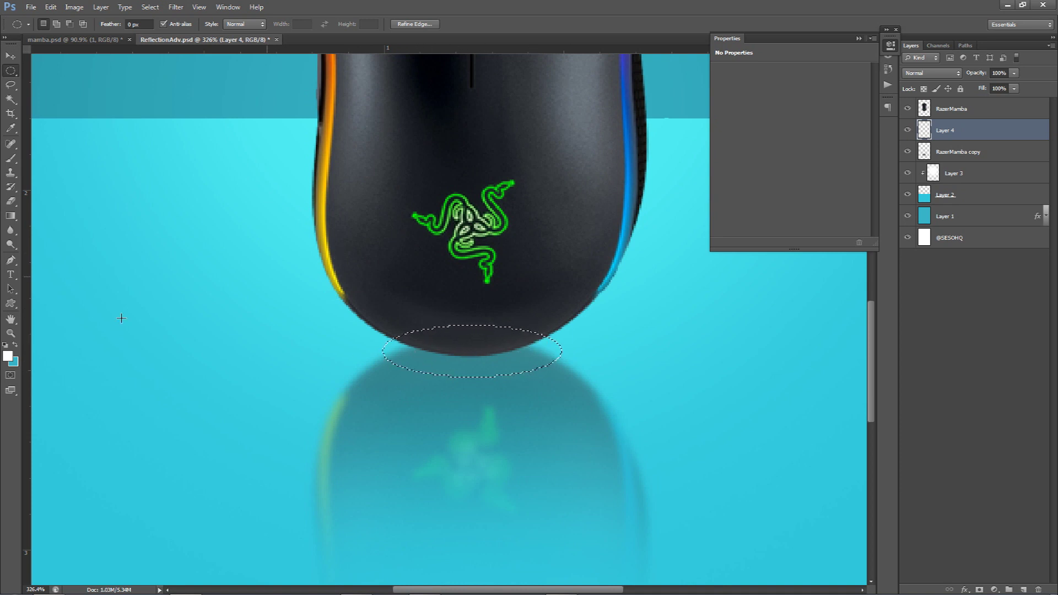
Set the foreground colour to near-black 070707, fill the elliptical selection on Layer 4 with it, and deselect.
{"action": "left_click", "coordinate": [8, 355]}
{"action": "left_click", "coordinate": [545, 331]}
{"action": "left_click", "coordinate": [603, 368]}
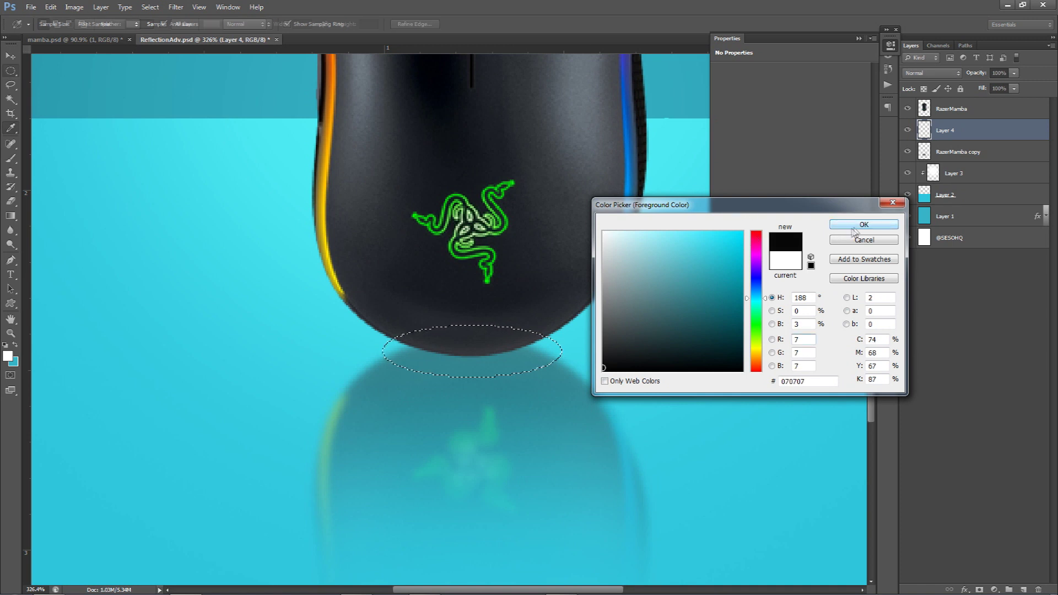
{"action": "left_click", "coordinate": [853, 231]}
{"action": "key", "text": "alt+BackSpace"}
{"action": "key", "text": "ctrl+d"}
{"action": "key", "text": "v"}
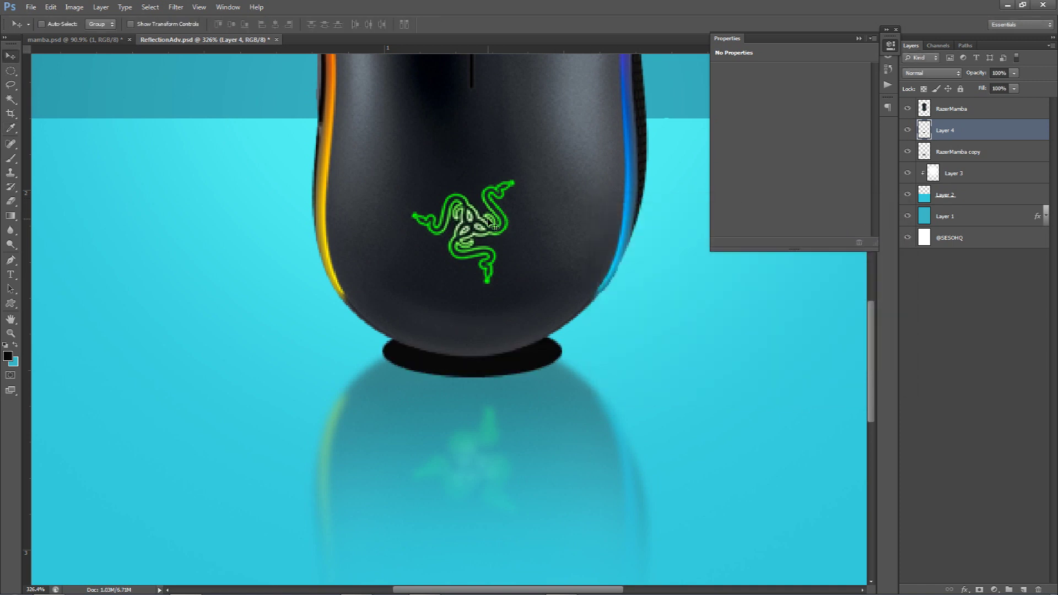
Blur the black ellipse on Layer 4 with a 5.5 pixel Gaussian Blur and set the layer's opacity to 85%.
{"action": "left_click", "coordinate": [181, 6]}
{"action": "mouse_move", "coordinate": [207, 118]}
{"action": "left_click", "coordinate": [349, 197]}
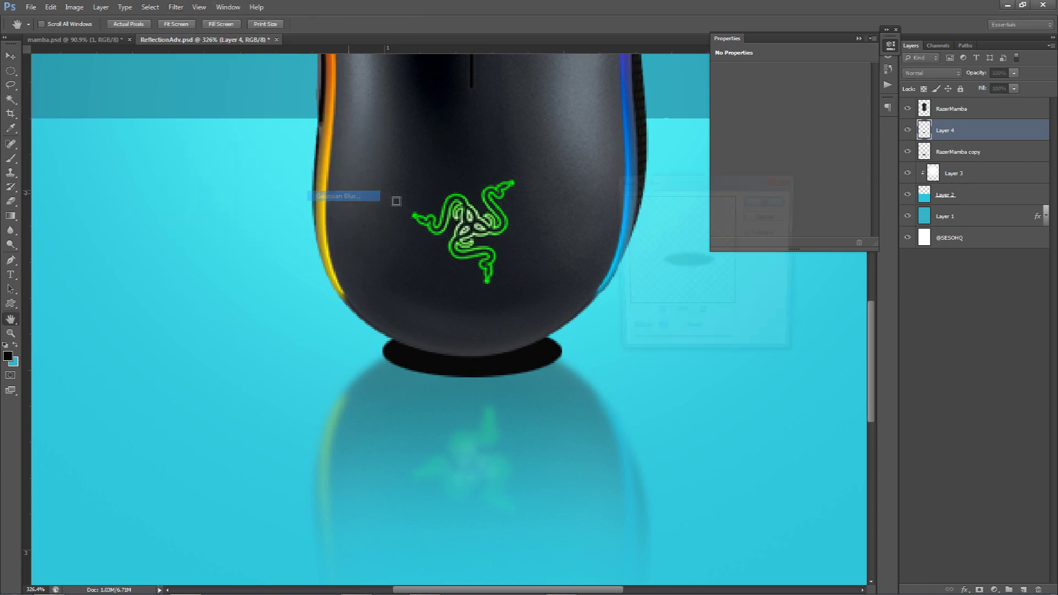
{"action": "type", "text": "5.5"}
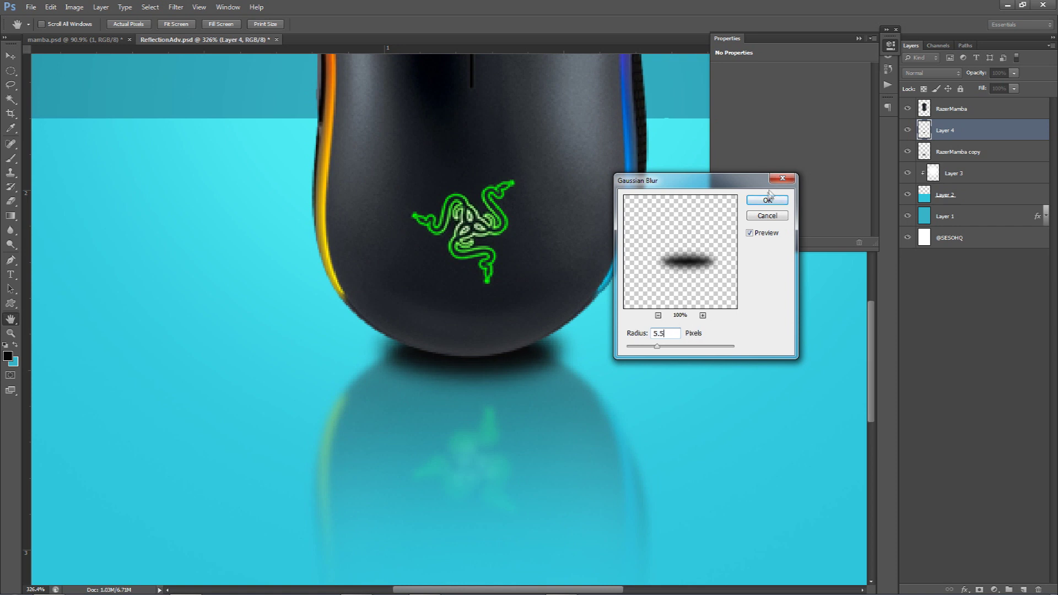
{"action": "left_click", "coordinate": [767, 199]}
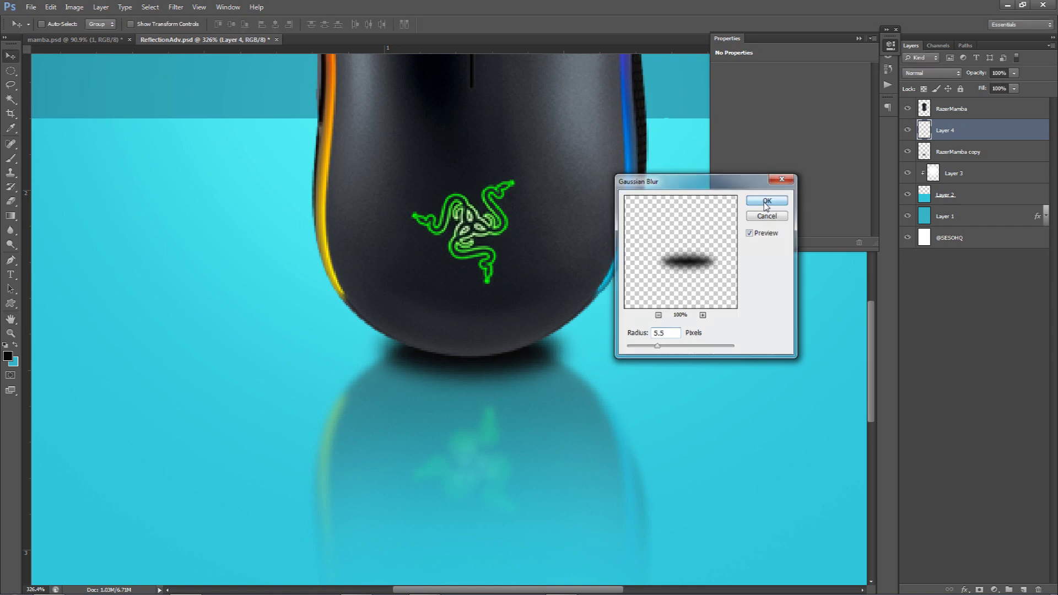
{"action": "mouse_move", "coordinate": [1013, 77]}
{"action": "left_mouse_down"}
{"action": "mouse_move", "coordinate": [989, 84]}
{"action": "mouse_move", "coordinate": [1006, 88]}
{"action": "left_mouse_up"}
{"action": "scroll", "coordinate": [573, 237], "scroll_direction": "down", "scroll_amount": 2}
{"action": "scroll", "coordinate": [573, 237], "scroll_direction": "down", "scroll_amount": 3}
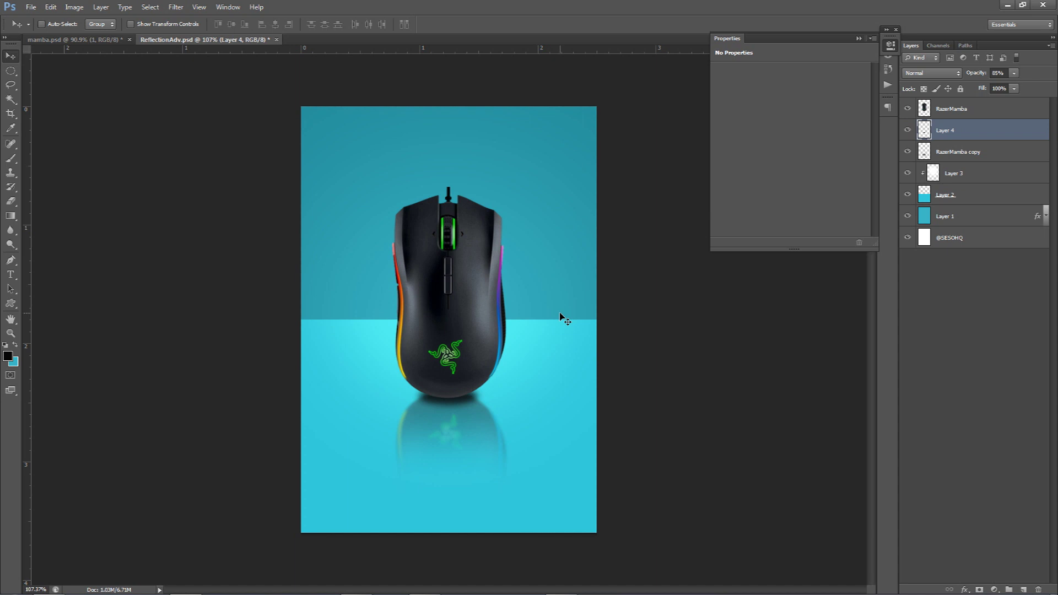
Add a new layer above RazerMamba and make a narrow rectangular selection from the cable stub up past the canvas's upper edge.
{"action": "scroll", "coordinate": [457, 209], "scroll_direction": "up", "scroll_amount": 8}
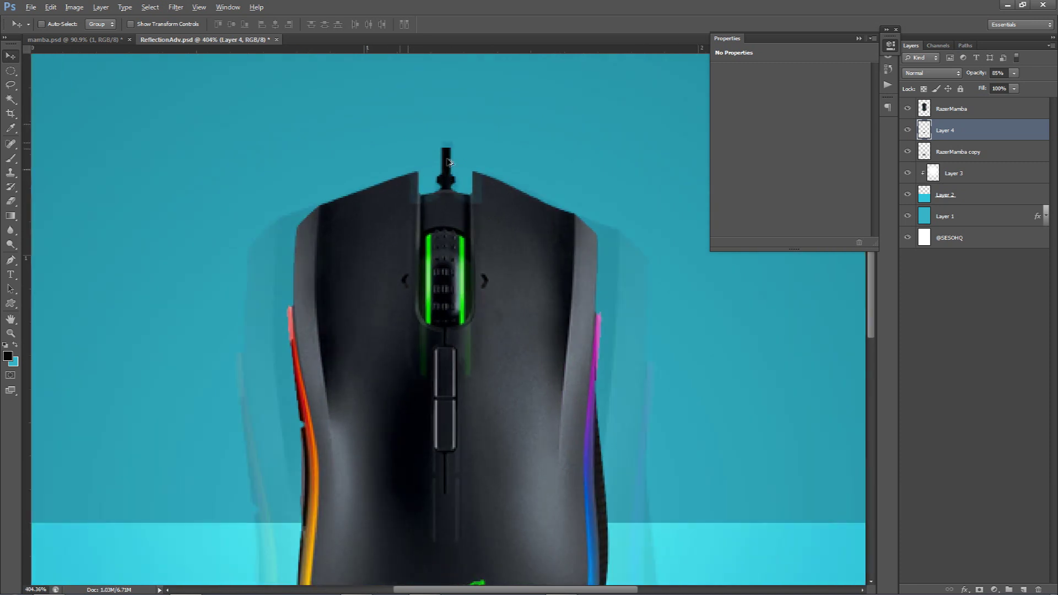
{"action": "scroll", "coordinate": [462, 229], "scroll_direction": "up", "scroll_amount": 5}
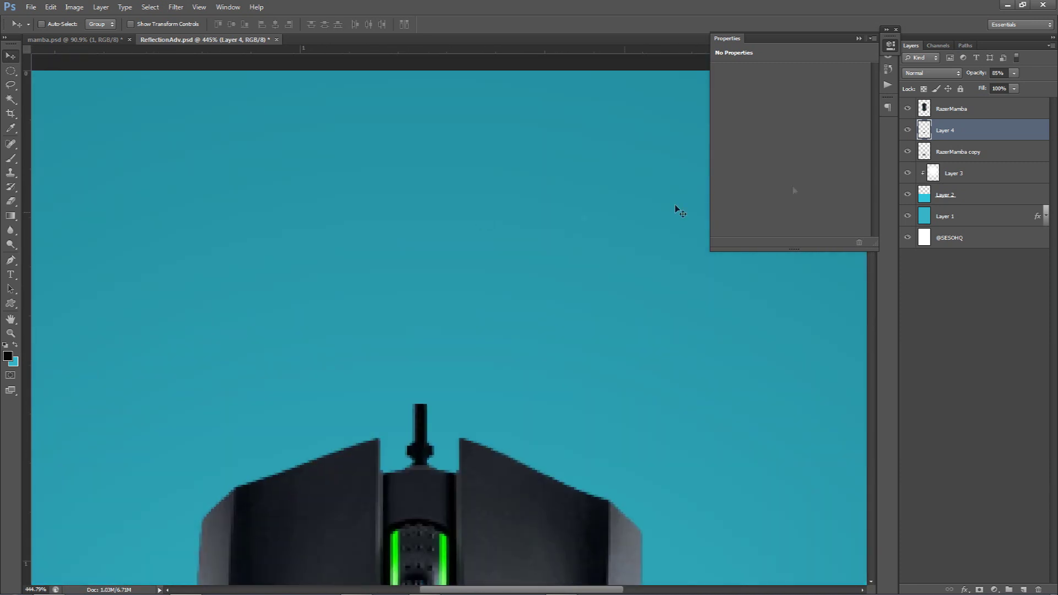
{"action": "left_click", "coordinate": [958, 116]}
{"action": "left_click", "coordinate": [1022, 588]}
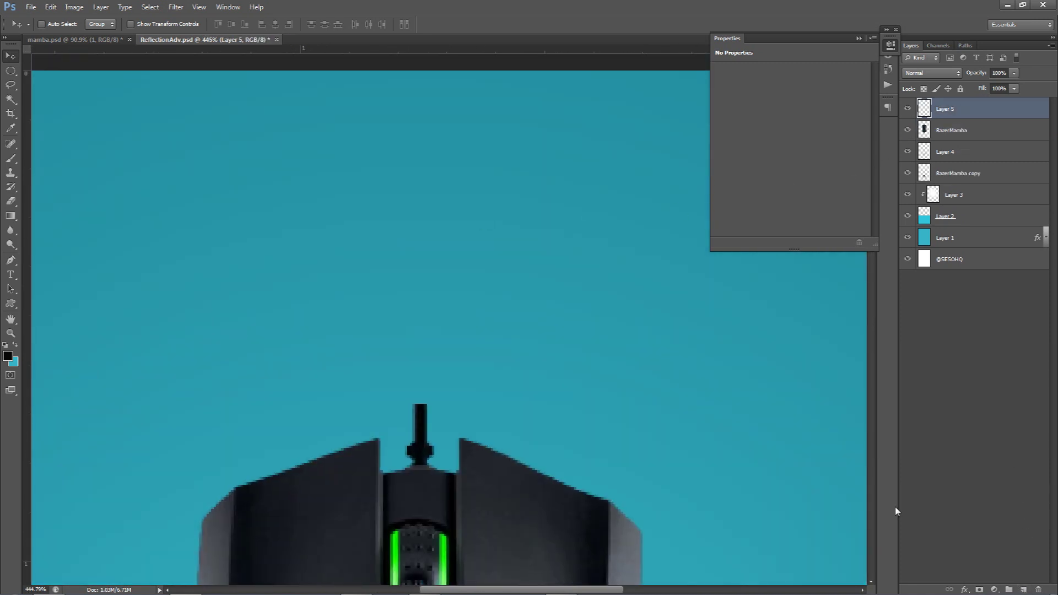
{"action": "key", "text": "m"}
{"action": "left_click_drag", "start_coordinate": [412, 440], "coordinate": [438, 289]}
{"action": "right_click", "coordinate": [5, 74]}
{"action": "left_click", "coordinate": [56, 67]}
{"action": "left_click_drag", "start_coordinate": [424, 439], "coordinate": [421, 110]}
Transform the selection, widening its left side so it matches the full width of the cable stub.
{"action": "scroll", "coordinate": [448, 220], "scroll_direction": "down", "scroll_amount": 3}
{"action": "right_click", "coordinate": [451, 260]}
{"action": "left_click", "coordinate": [502, 403]}
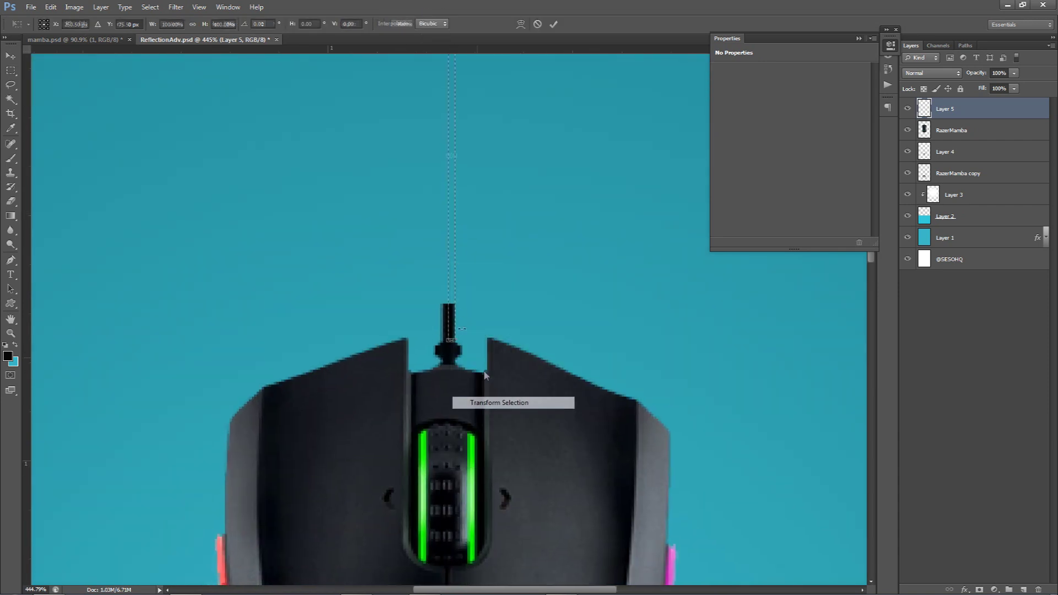
{"action": "left_click_drag", "start_coordinate": [447, 154], "coordinate": [440, 155]}
{"action": "key", "text": "Return"}
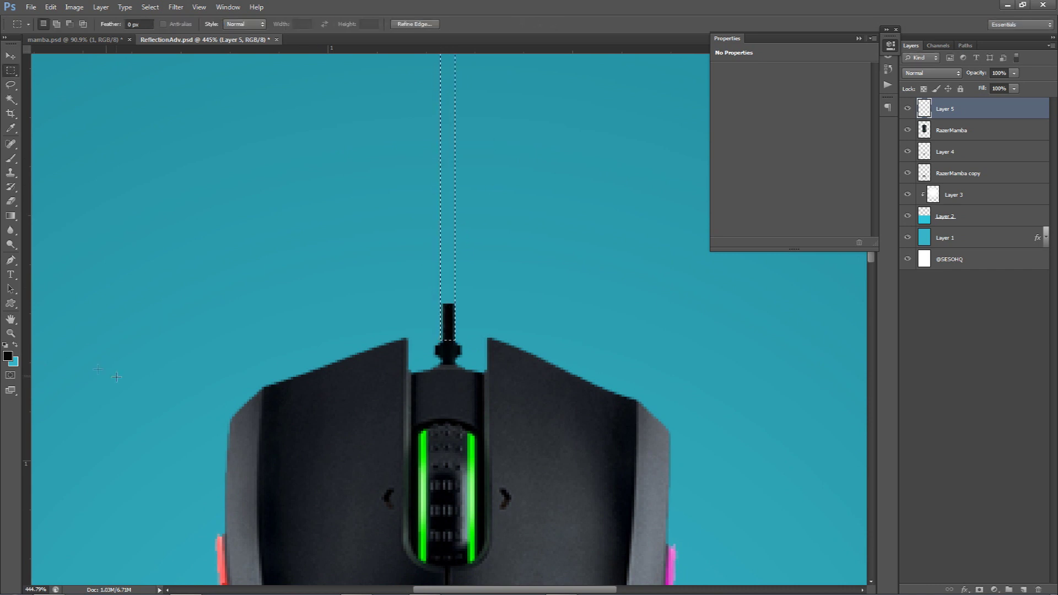
Sample near-black 020a0d from the cable, fill the selection on Layer 5 with it, and deselect.
{"action": "left_click", "coordinate": [8, 353]}
{"action": "left_click", "coordinate": [453, 349]}
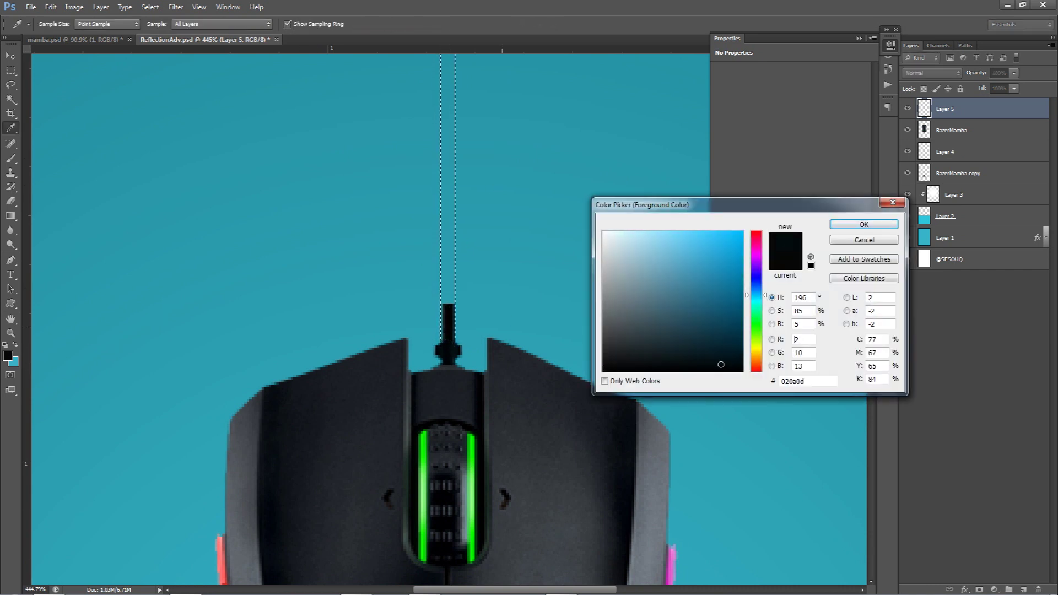
{"action": "left_click", "coordinate": [855, 230]}
{"action": "key", "text": "alt+BackSpace"}
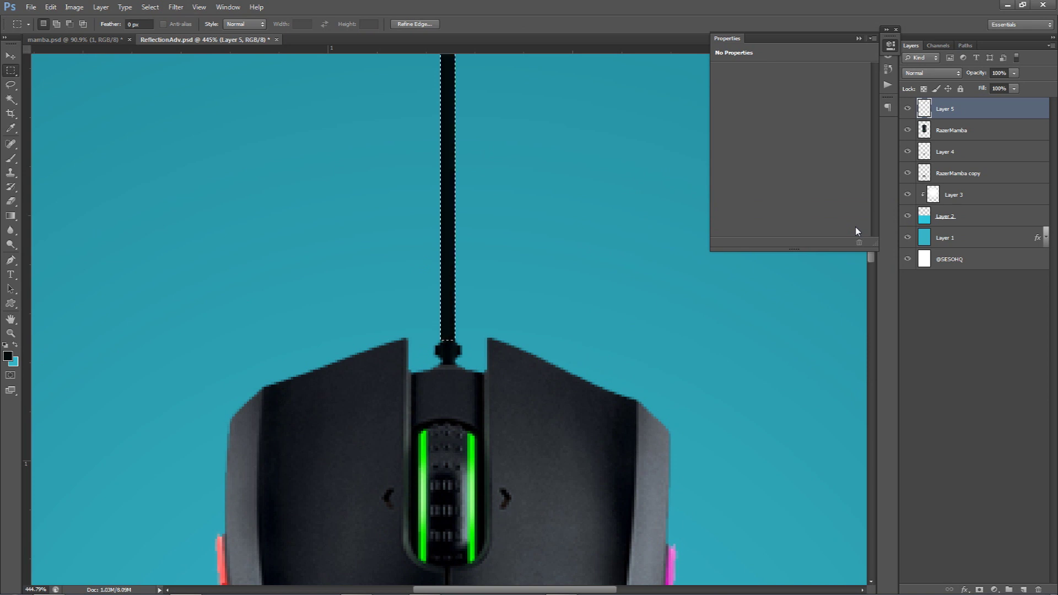
{"action": "key", "text": "ctrl+d"}
{"action": "key", "text": "v"}
{"action": "key", "text": "ctrl+0"}
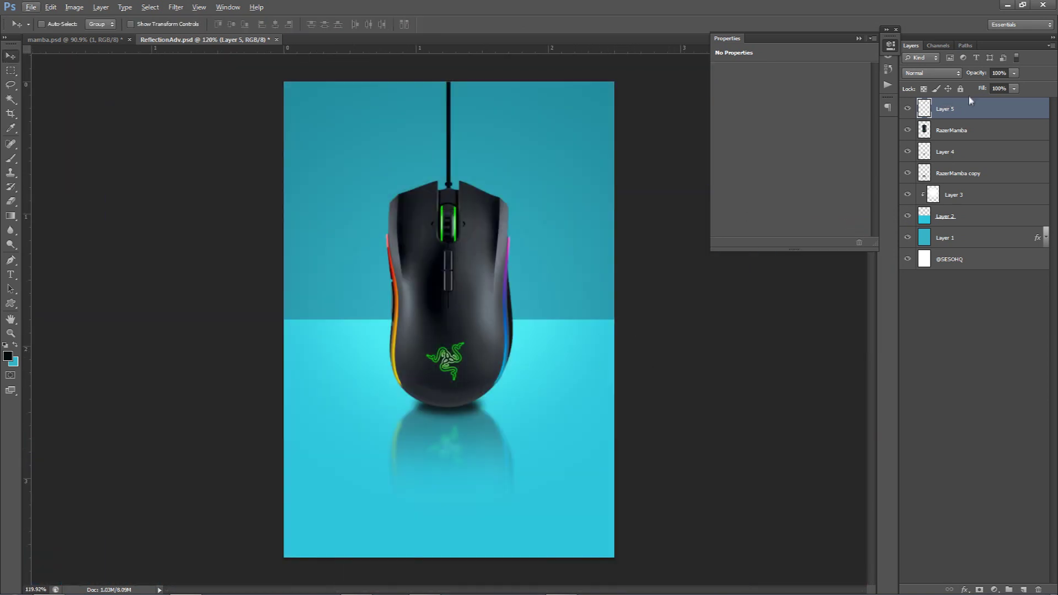
Apply Bevel & Emboss to Layer 5 with depth 215%, size 13 px, altitude 58°, highlight opacity 14% and shadow opacity 33%.
{"action": "double_click", "coordinate": [938, 117]}
{"action": "left_click", "coordinate": [626, 167]}
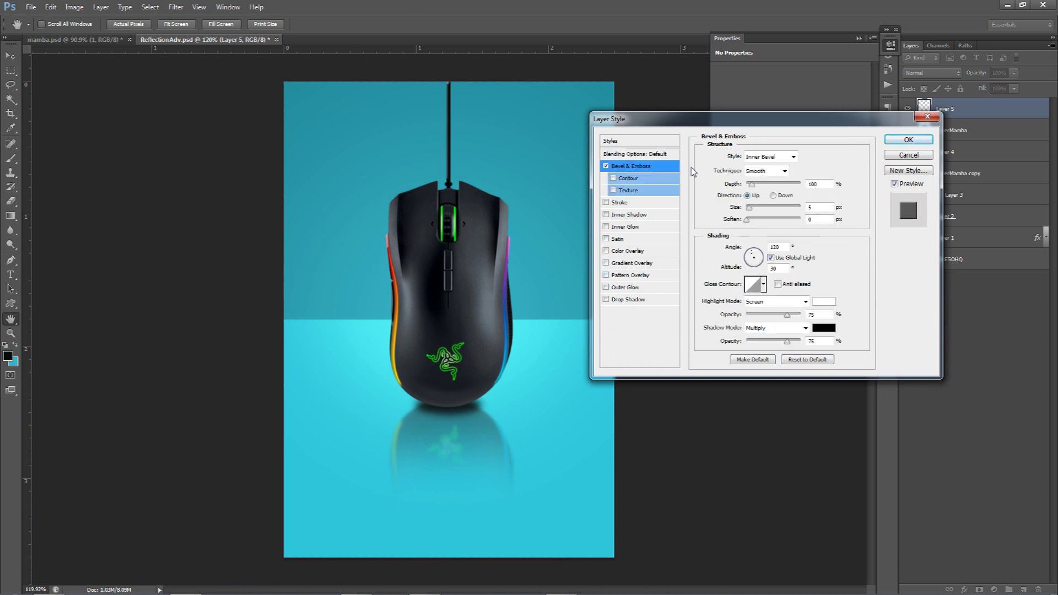
{"action": "double_click", "coordinate": [777, 247]}
{"action": "type", "text": "90"}
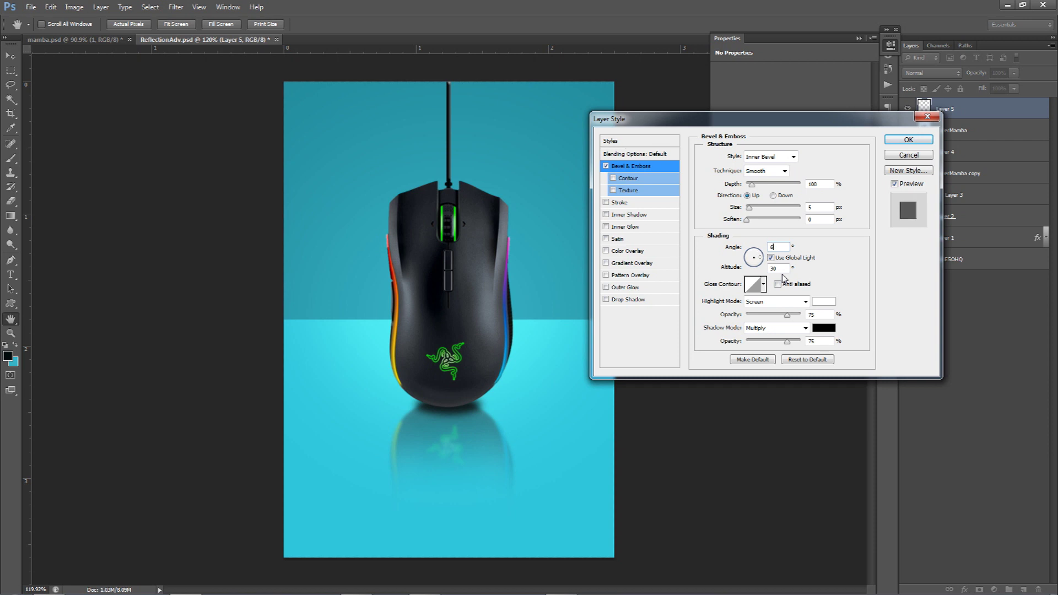
{"action": "double_click", "coordinate": [785, 269]}
{"action": "type", "text": "1"}
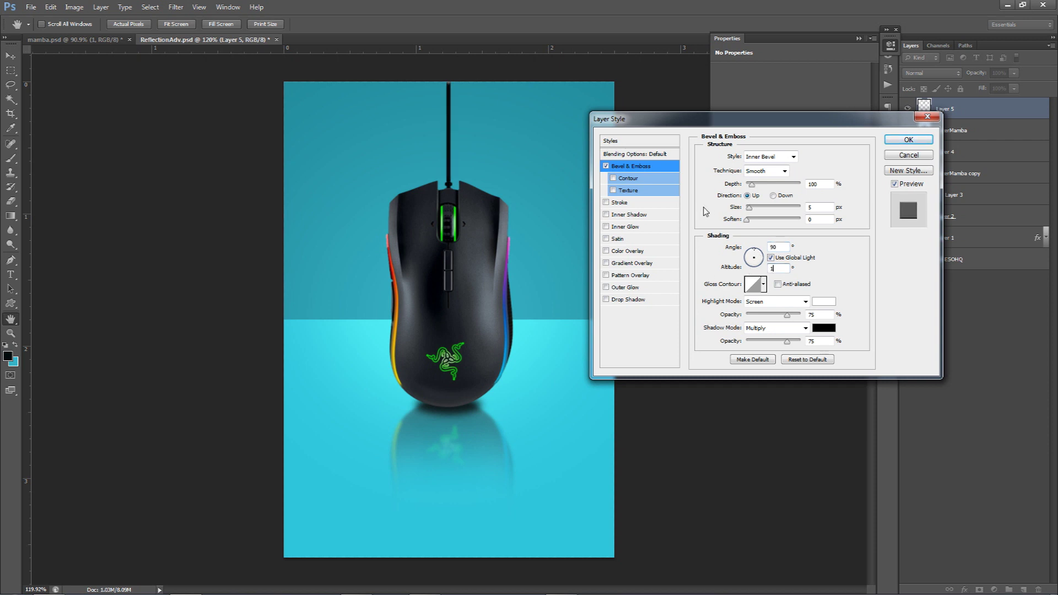
{"action": "left_click_drag", "start_coordinate": [751, 184], "coordinate": [754, 208]}
{"action": "mouse_move", "coordinate": [774, 341]}
{"action": "left_mouse_down"}
{"action": "mouse_move", "coordinate": [753, 343]}
{"action": "mouse_move", "coordinate": [753, 314]}
{"action": "mouse_move", "coordinate": [765, 346]}
{"action": "left_mouse_up"}
{"action": "left_click_drag", "start_coordinate": [760, 260], "coordinate": [752, 260]}
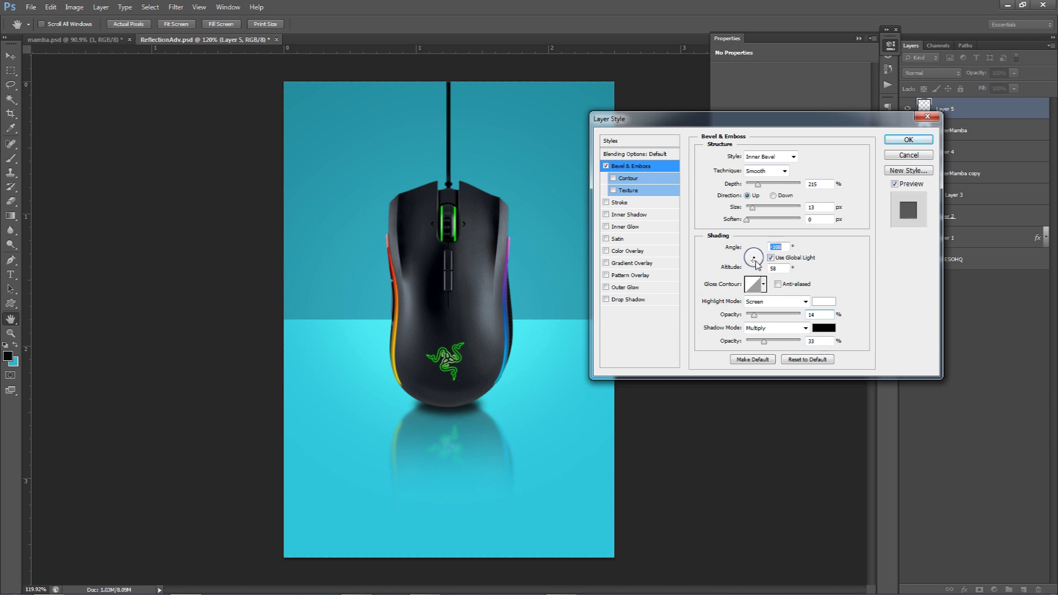
{"action": "left_click", "coordinate": [898, 142]}
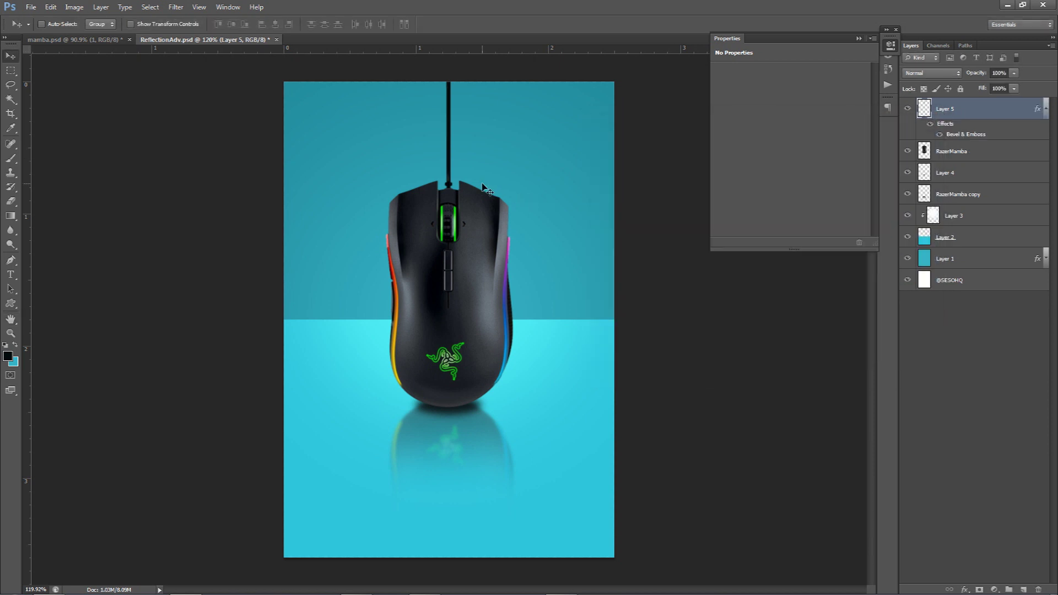
Add a Brightness/Contrast adjustment layer directly above Layer 1 with brightness -10 and contrast 30.
{"action": "scroll", "coordinate": [490, 185], "scroll_direction": "down", "scroll_amount": 2}
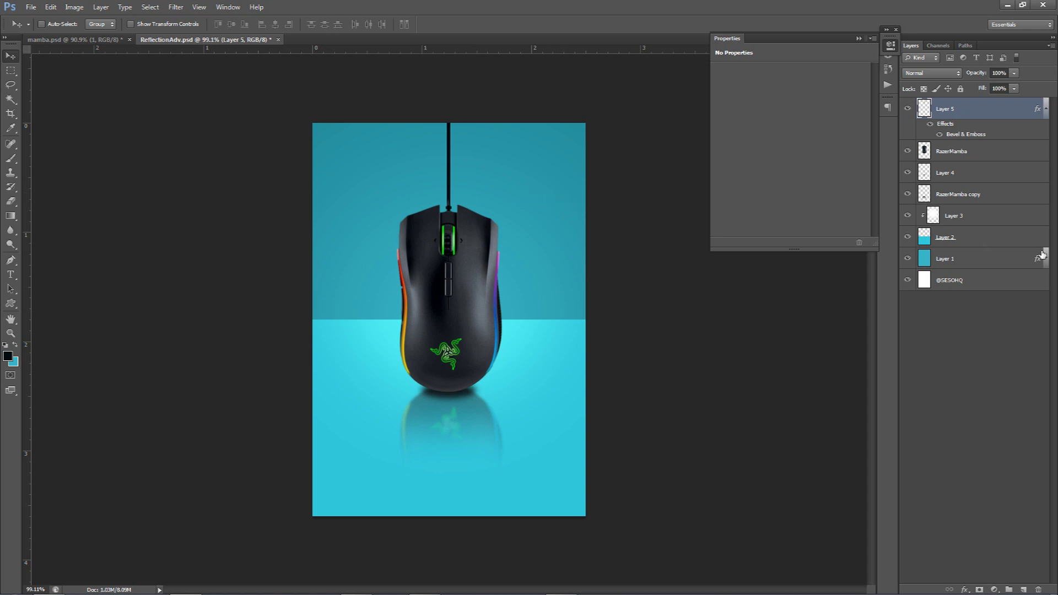
{"action": "left_click", "coordinate": [976, 264]}
{"action": "left_click", "coordinate": [908, 259]}
{"action": "left_click", "coordinate": [908, 259]}
{"action": "left_click", "coordinate": [1044, 258]}
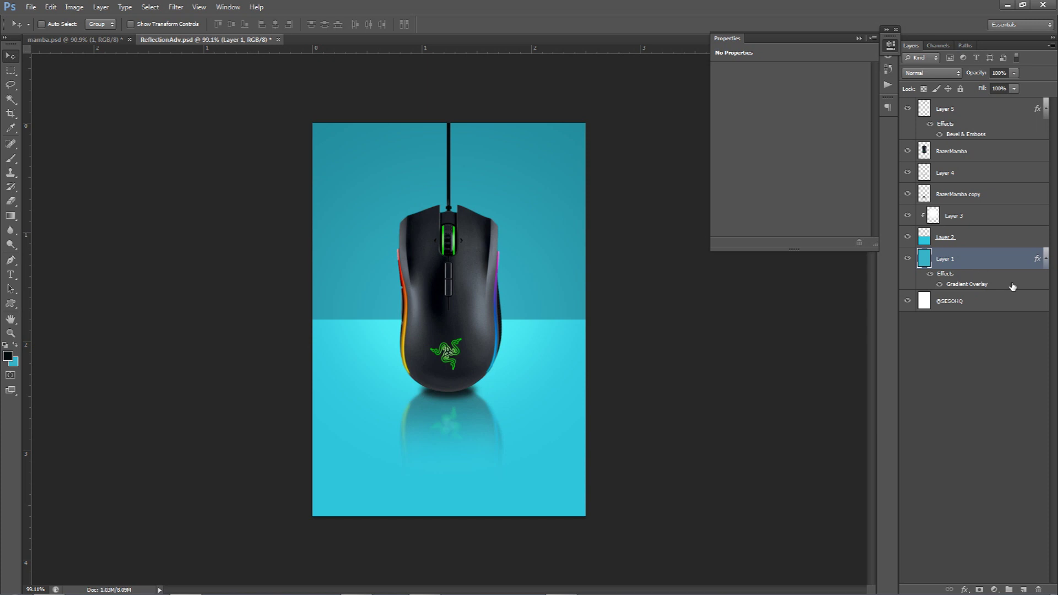
{"action": "left_click", "coordinate": [994, 589]}
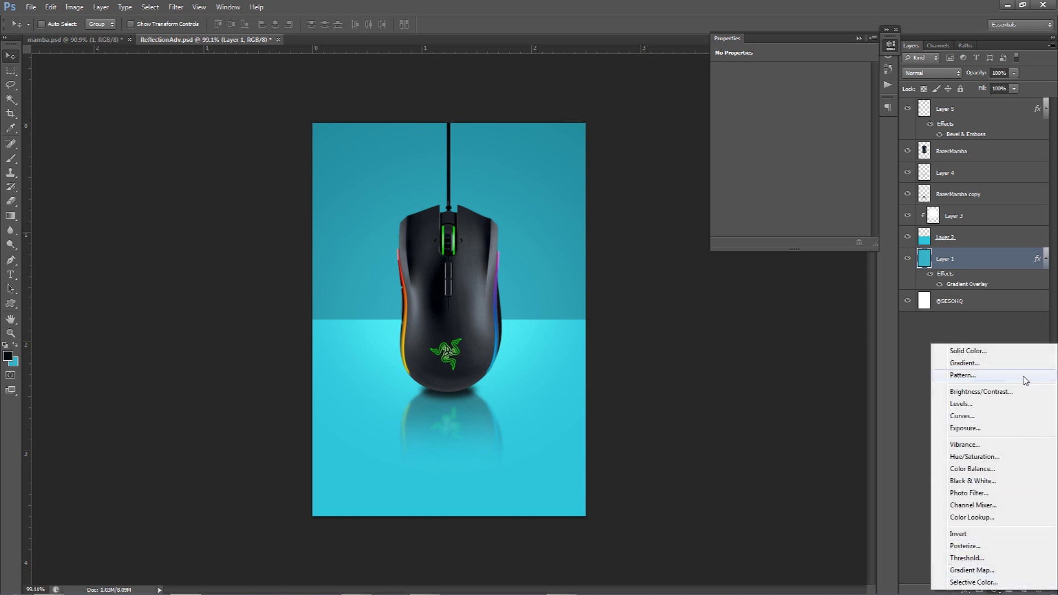
{"action": "left_click", "coordinate": [971, 392]}
{"action": "mouse_move", "coordinate": [790, 98]}
{"action": "left_mouse_down"}
{"action": "mouse_move", "coordinate": [765, 99]}
{"action": "mouse_move", "coordinate": [775, 101]}
{"action": "left_mouse_up"}
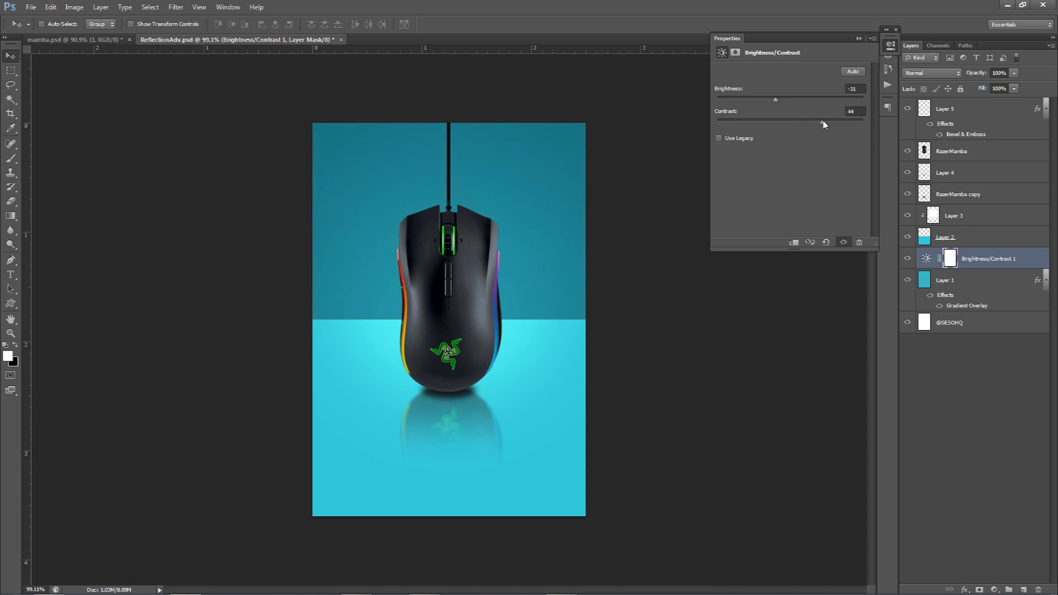
{"action": "left_click_drag", "start_coordinate": [776, 102], "coordinate": [815, 126]}
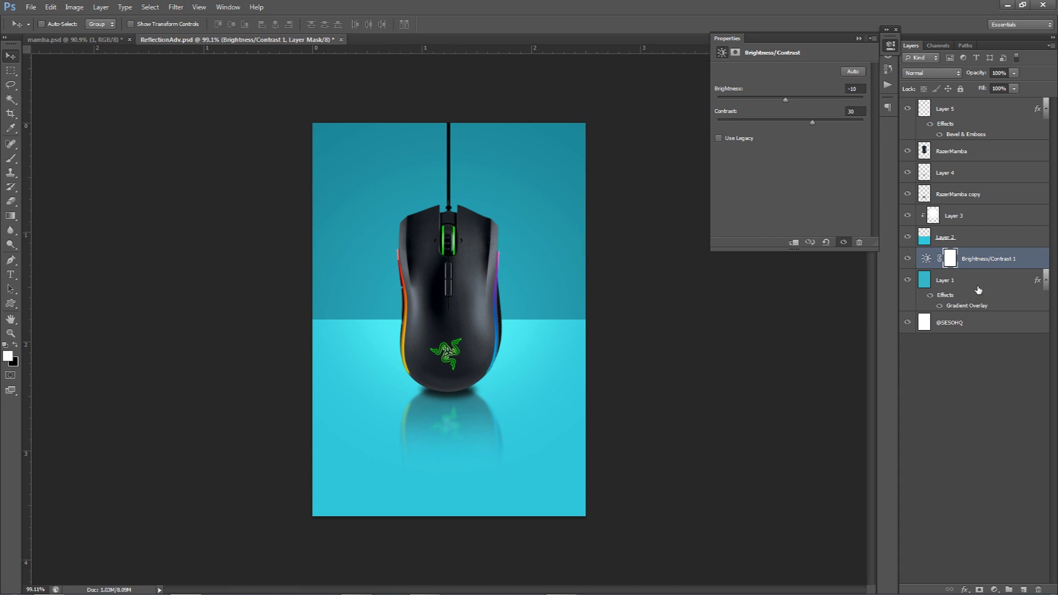
Add a Hue/Saturation adjustment layer above Brightness/Contrast 1 and set its hue to -2.
{"action": "left_click", "coordinate": [995, 589]}
{"action": "left_click", "coordinate": [974, 456]}
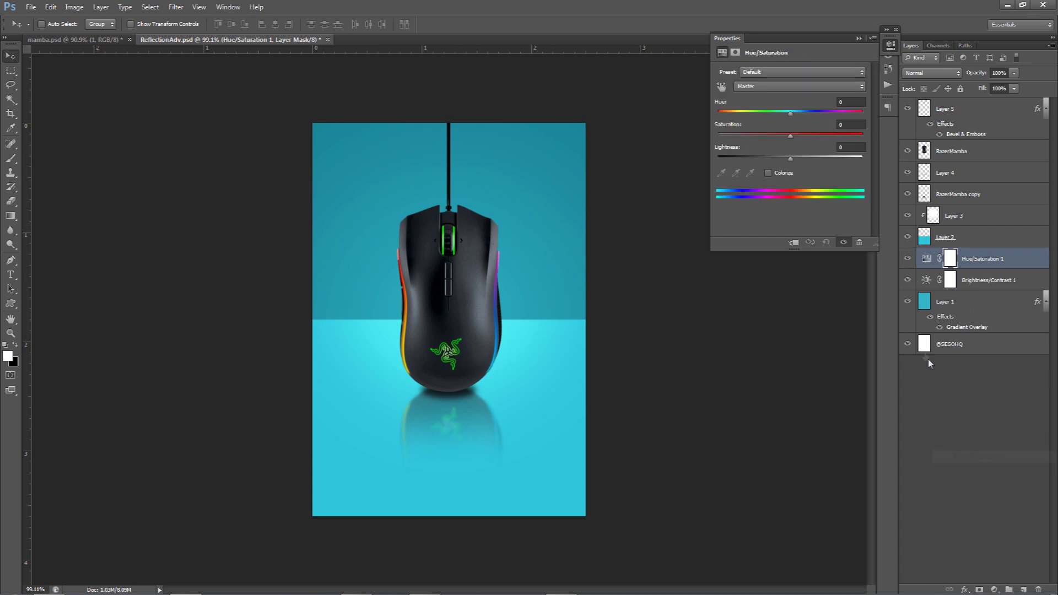
{"action": "left_click_drag", "start_coordinate": [790, 114], "coordinate": [792, 118]}
{"action": "left_click", "coordinate": [851, 102]}
{"action": "key", "text": "Return"}
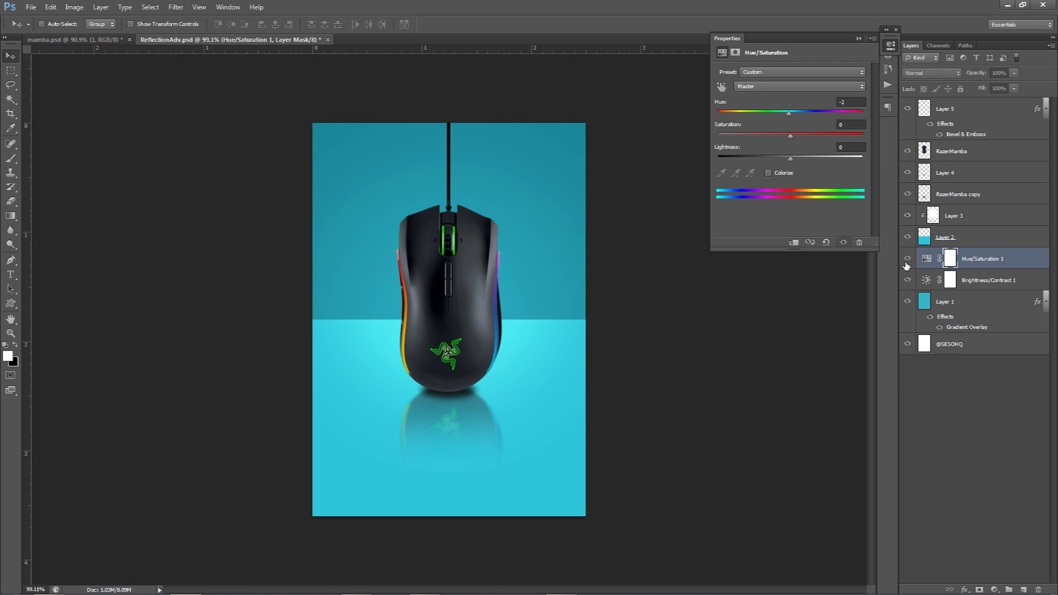
{"action": "left_click", "coordinate": [890, 46]}
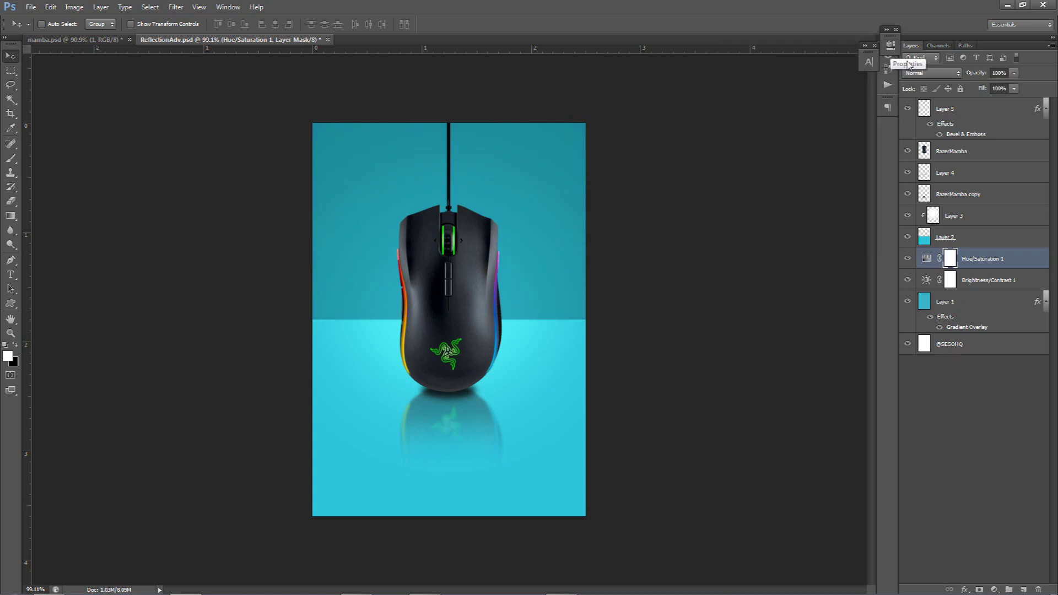
Add a Gradient Map adjustment layer above Layer 3 and change its dark starting colour stop to red df2727.
{"action": "left_click", "coordinate": [967, 224]}
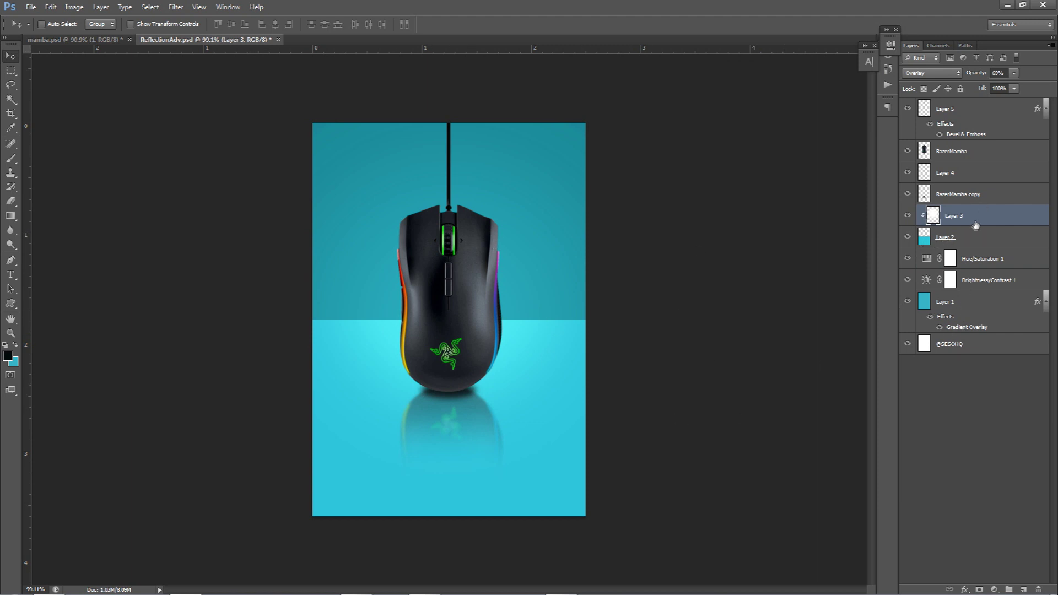
{"action": "left_click", "coordinate": [994, 589]}
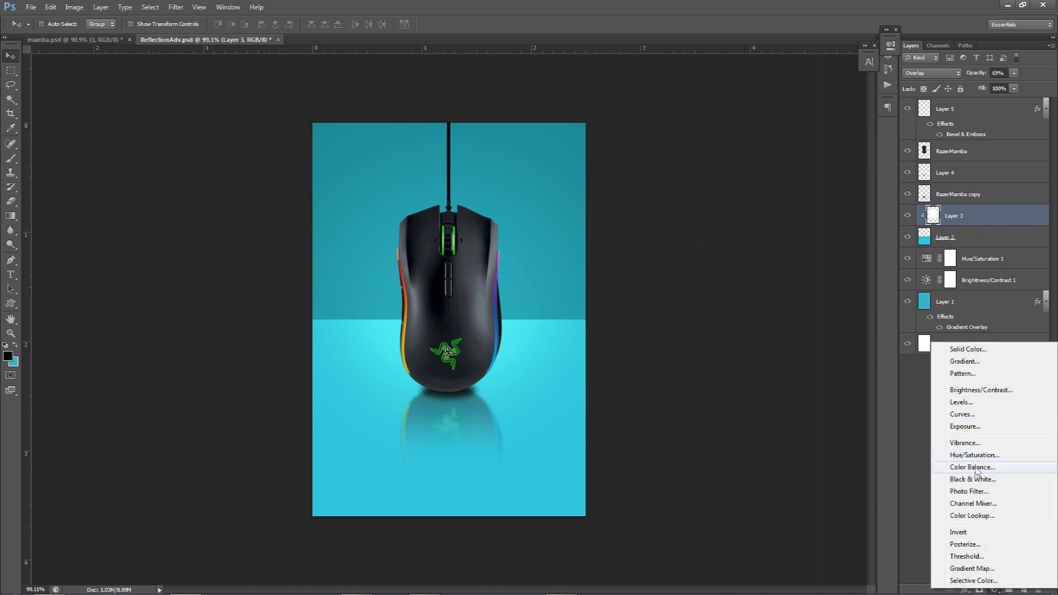
{"action": "left_click", "coordinate": [967, 568]}
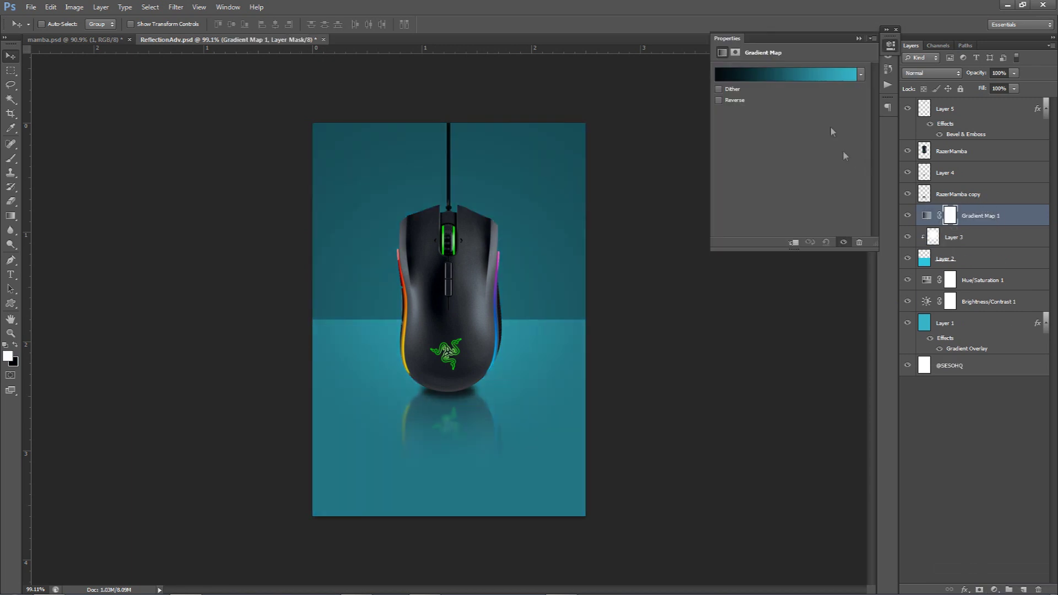
{"action": "left_click", "coordinate": [749, 78]}
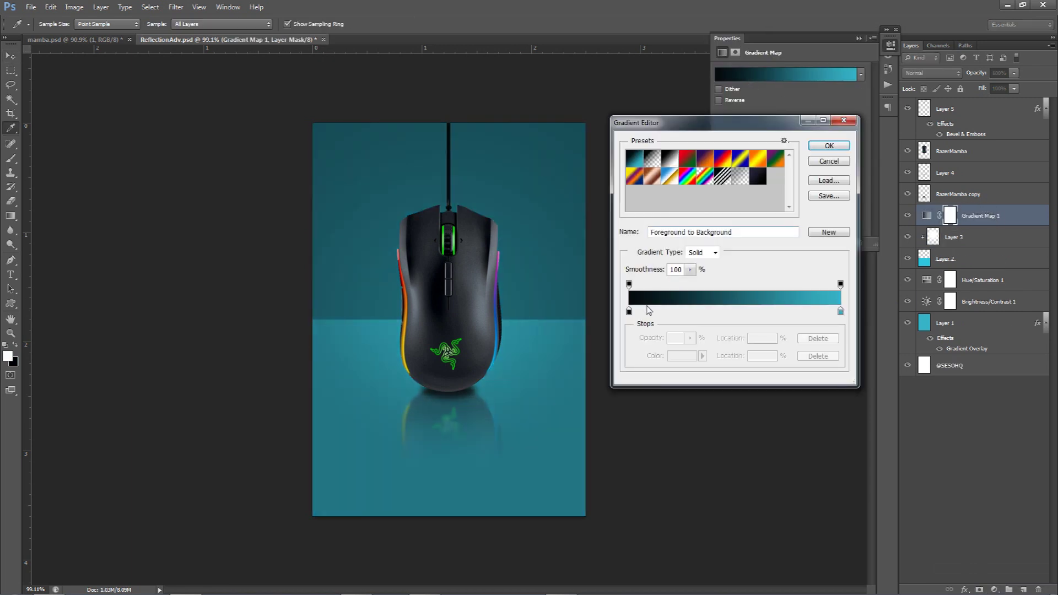
{"action": "double_click", "coordinate": [628, 312]}
{"action": "type", "text": "de2342"}
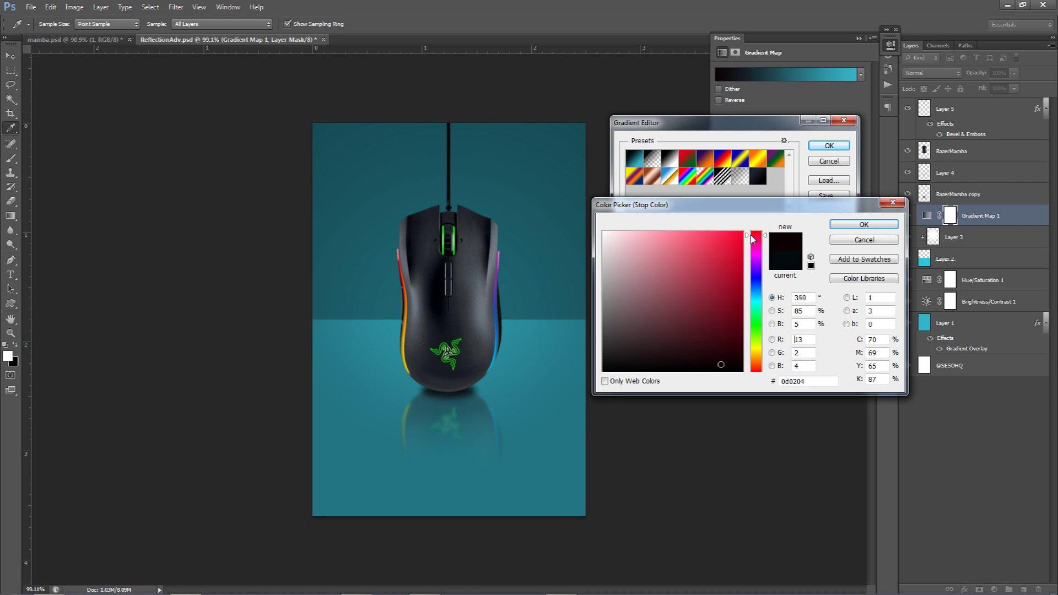
{"action": "left_click_drag", "start_coordinate": [756, 331], "coordinate": [759, 374]}
{"action": "left_click", "coordinate": [719, 245]}
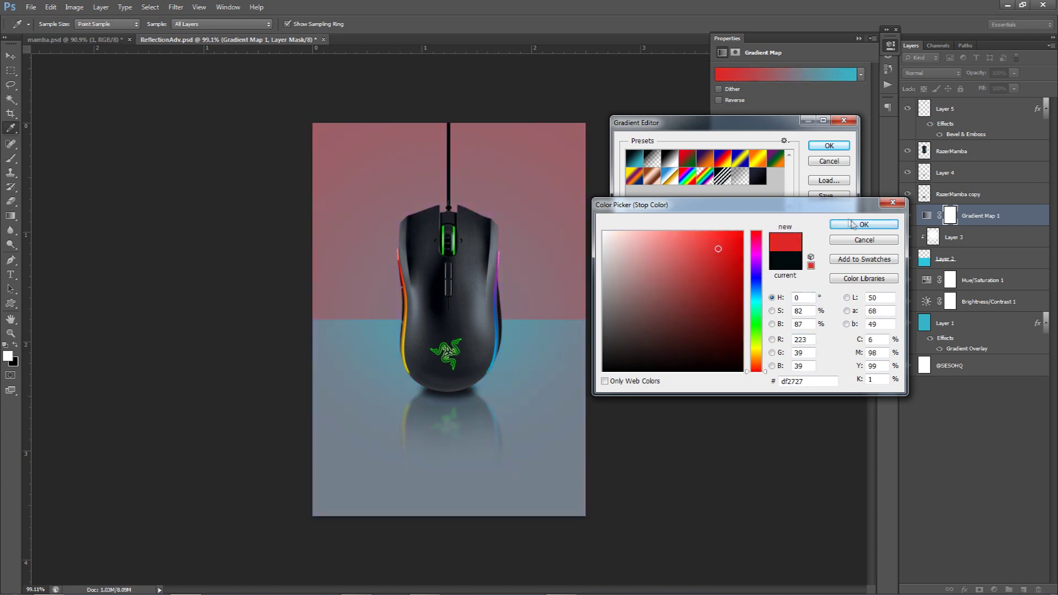
{"action": "left_click", "coordinate": [851, 225]}
Change the gradient map's ending colour stop from teal to golden orange dfa927.
{"action": "double_click", "coordinate": [840, 312]}
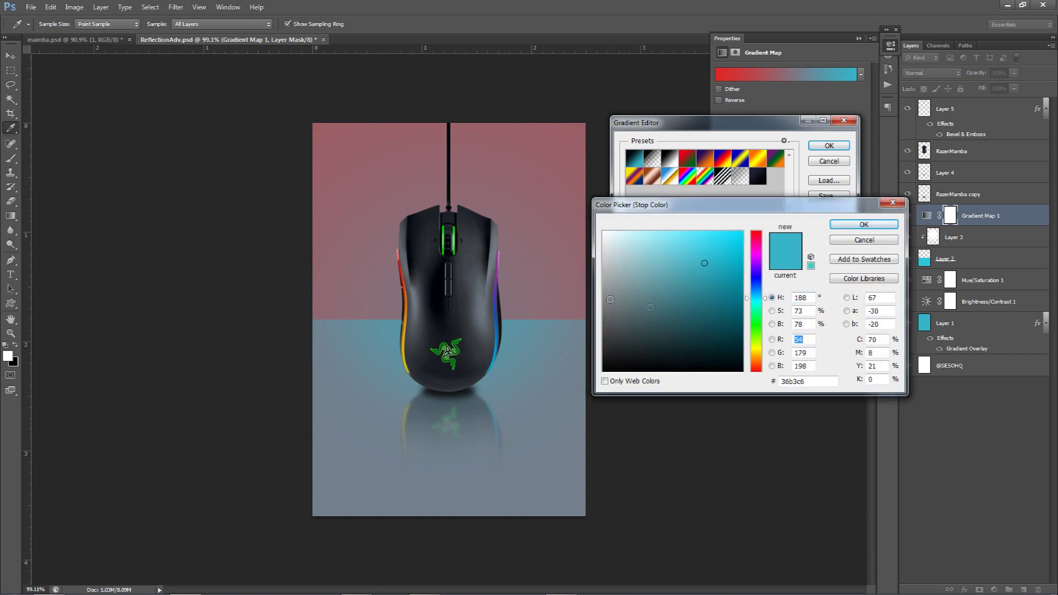
{"action": "left_click", "coordinate": [863, 224]}
{"action": "double_click", "coordinate": [629, 315]}
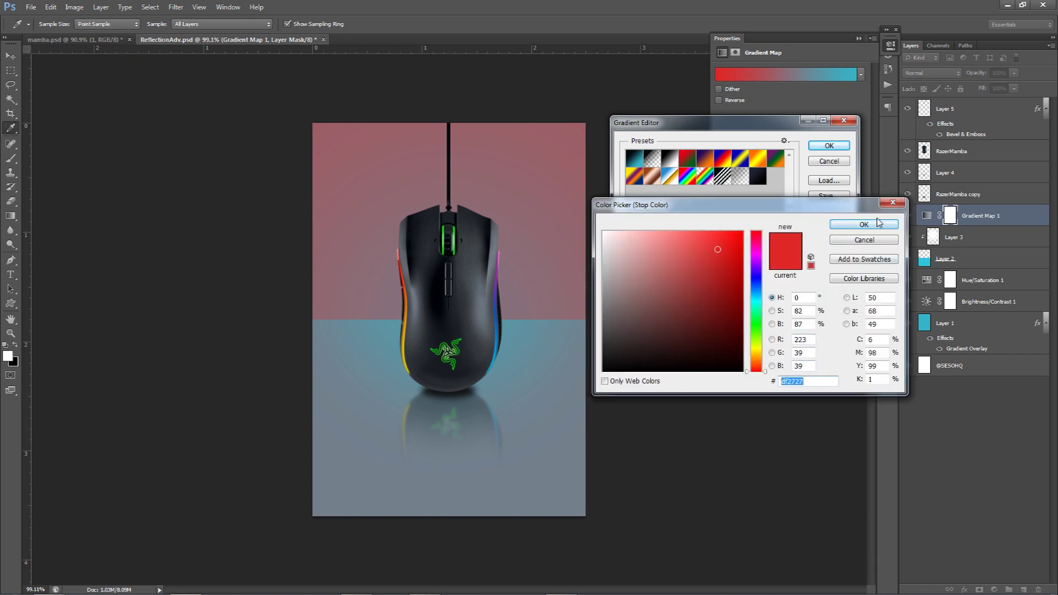
{"action": "left_click", "coordinate": [877, 225]}
{"action": "double_click", "coordinate": [840, 312]}
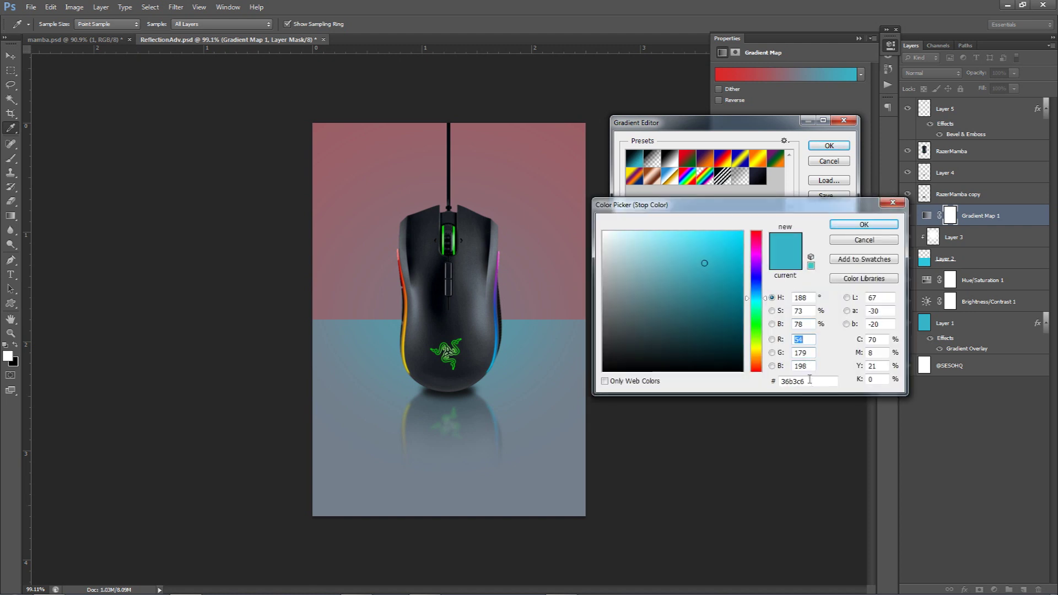
{"action": "type", "text": "df2727"}
{"action": "left_click", "coordinate": [755, 359]}
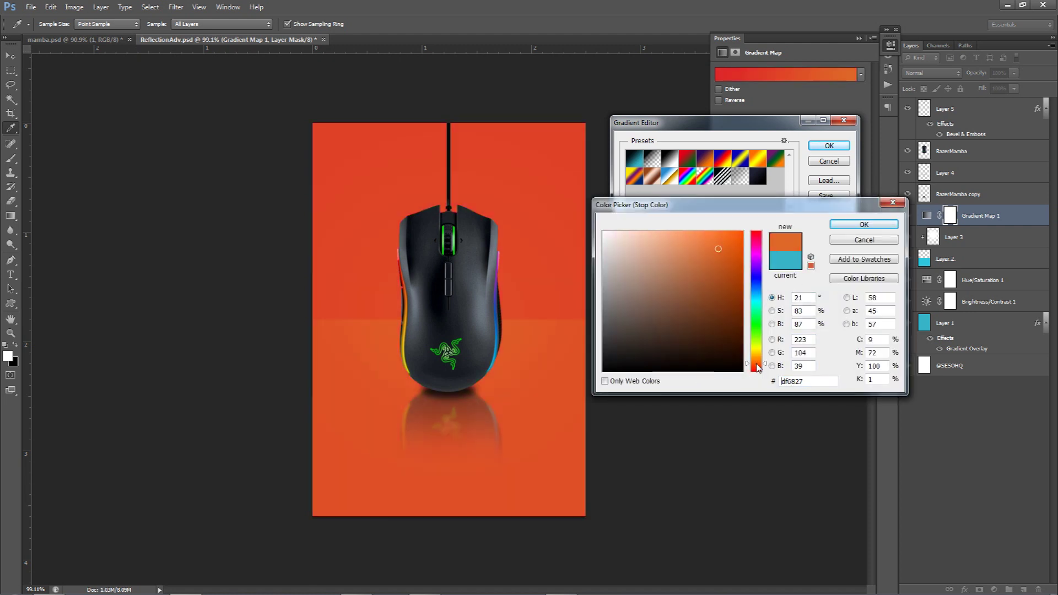
{"action": "left_click", "coordinate": [755, 358]}
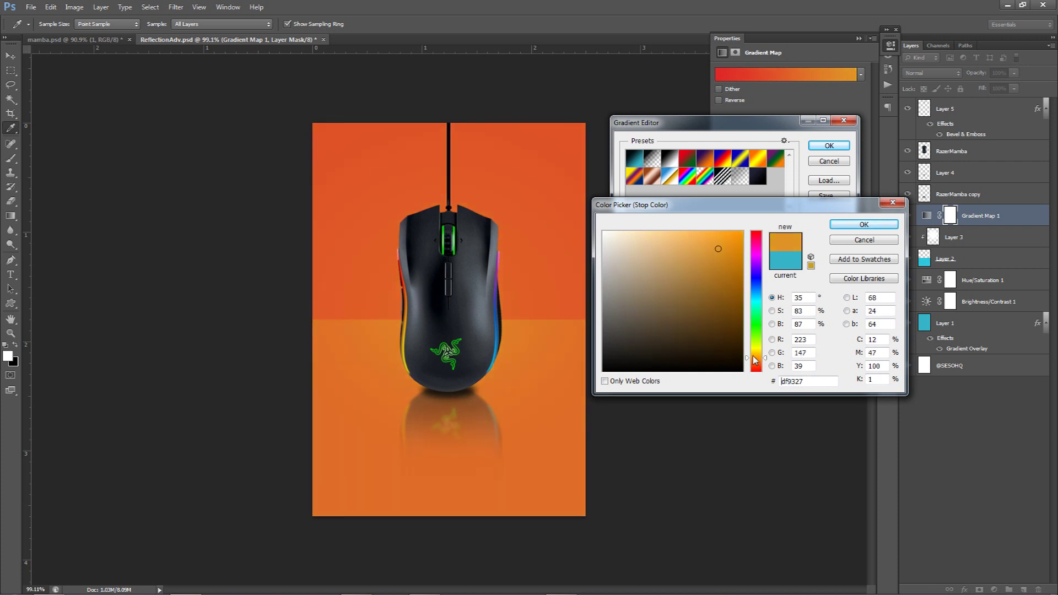
{"action": "left_click", "coordinate": [755, 355]}
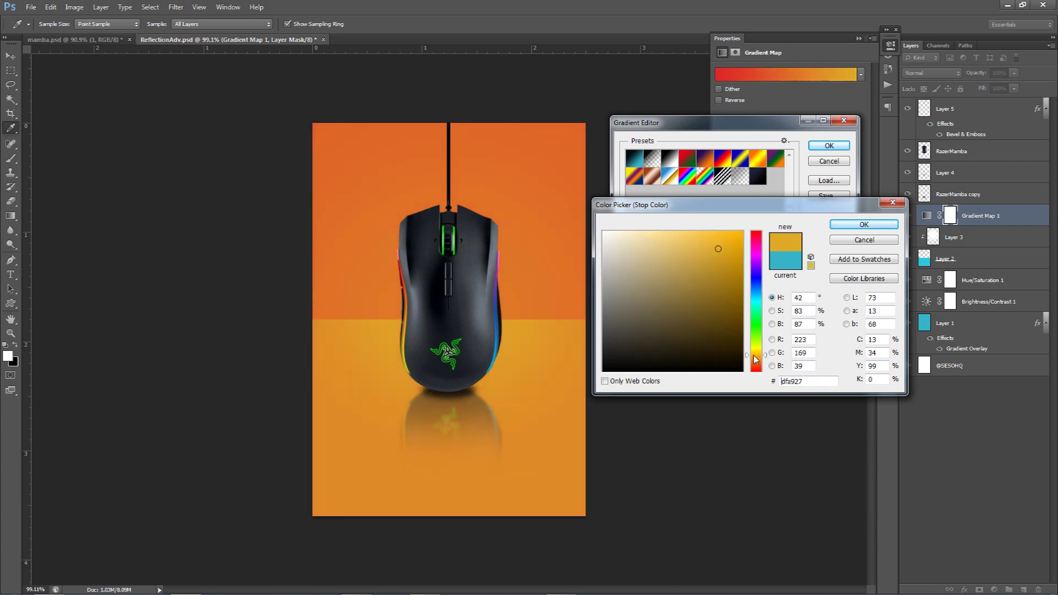
{"action": "left_click", "coordinate": [838, 226]}
Change the gradient map's starting colour stop to red df2c27 and apply the edited gradient.
{"action": "double_click", "coordinate": [628, 312]}
{"action": "left_click", "coordinate": [756, 368]}
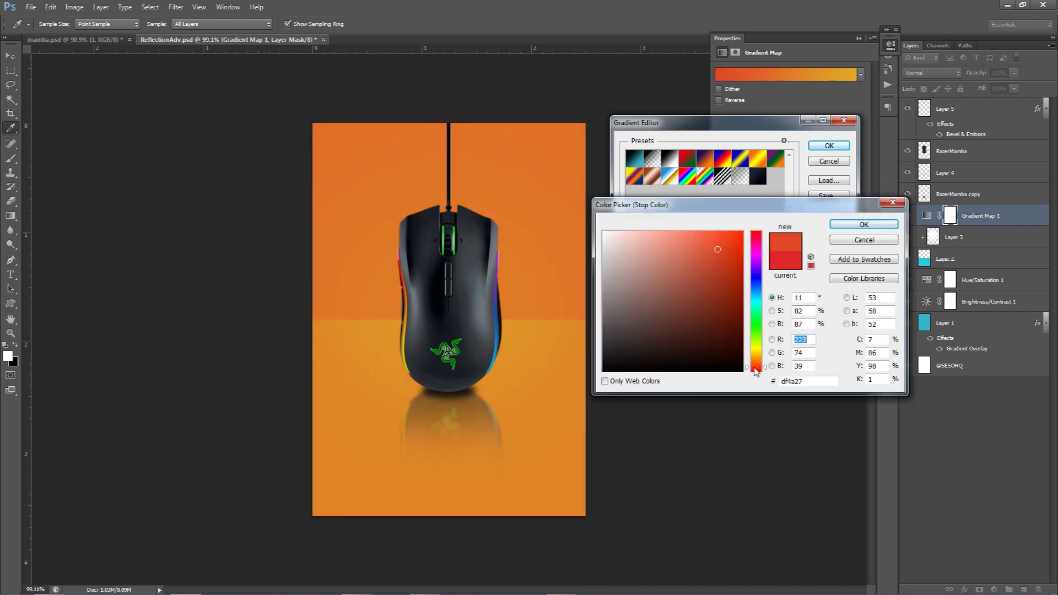
{"action": "left_click", "coordinate": [755, 372]}
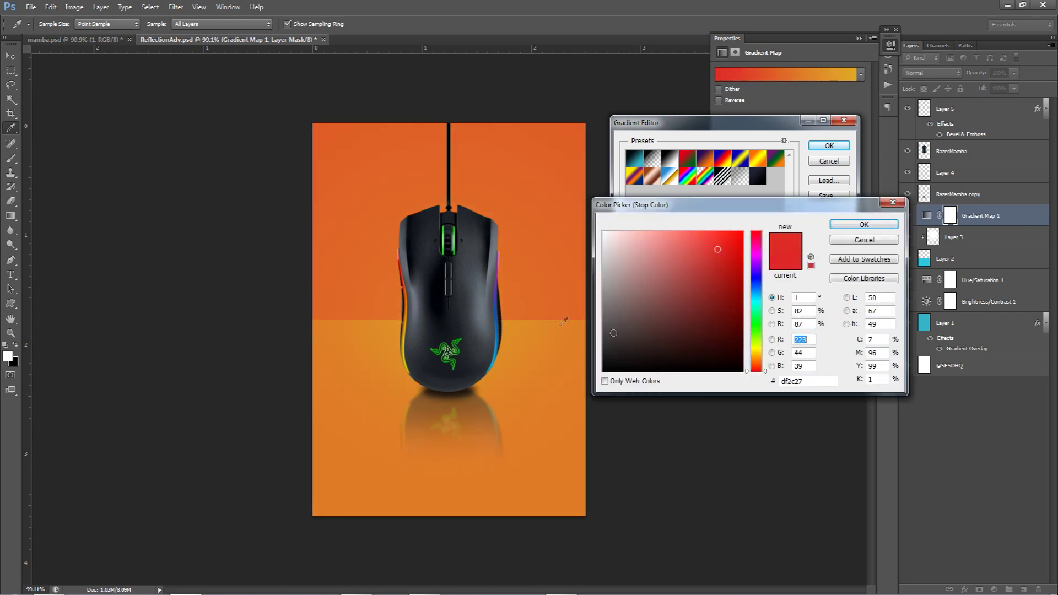
{"action": "left_click", "coordinate": [881, 224]}
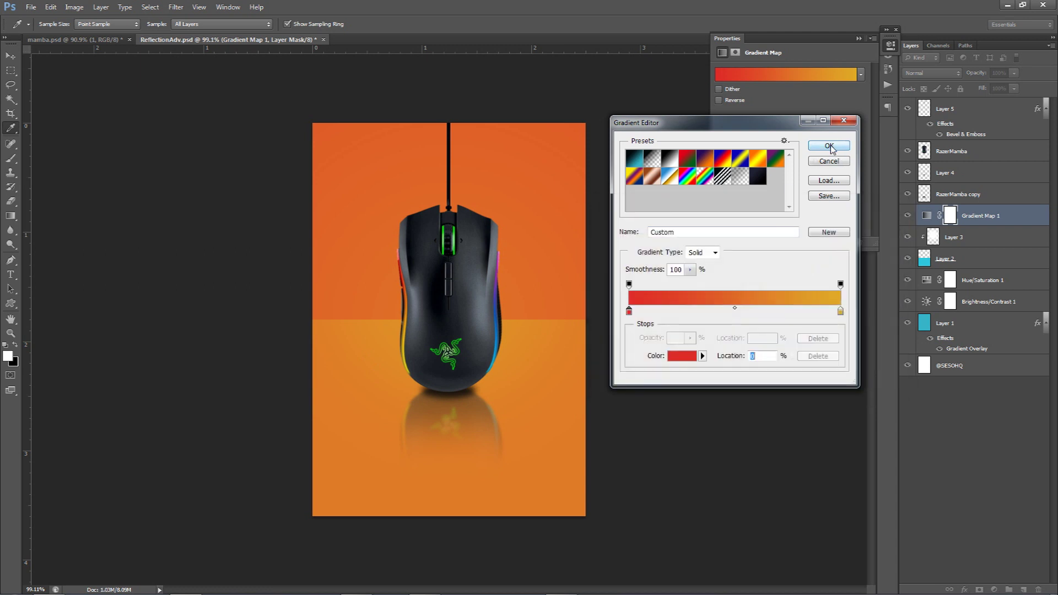
{"action": "left_click", "coordinate": [831, 148]}
{"action": "left_click", "coordinate": [836, 146]}
{"action": "key", "text": "v"}
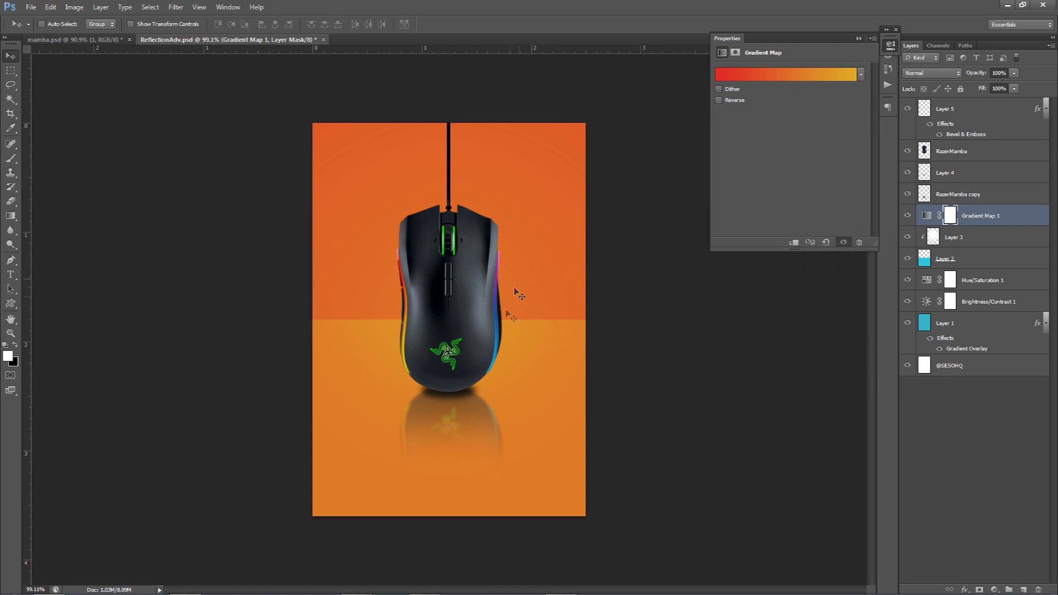
Compare the artwork with and without the Gradient Map 1 adjustment layer.
{"action": "scroll", "coordinate": [534, 282], "scroll_direction": "down", "scroll_amount": 2}
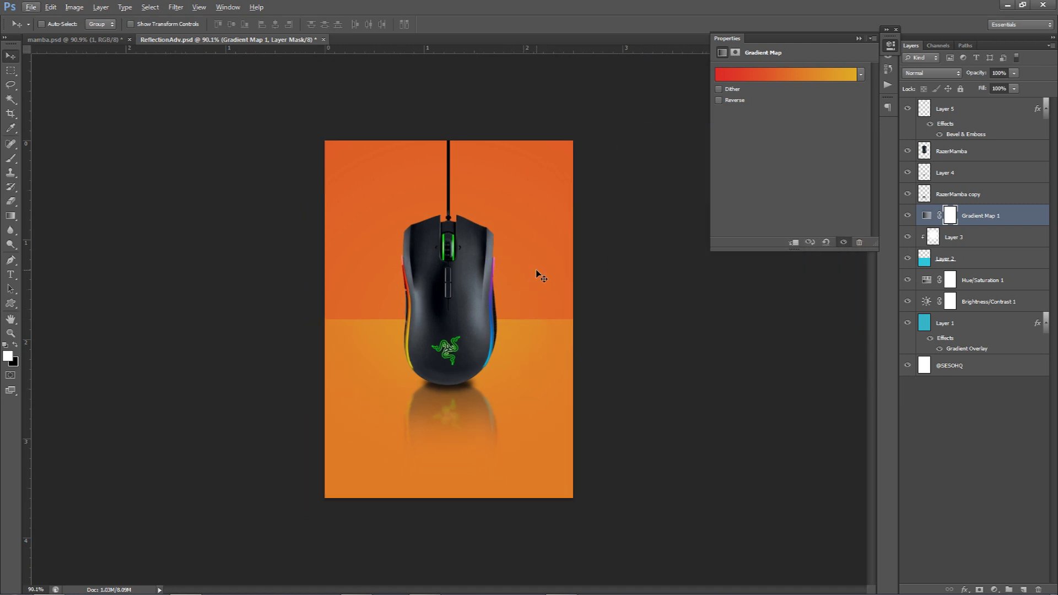
{"action": "left_click", "coordinate": [908, 216]}
{"action": "left_click", "coordinate": [907, 215]}
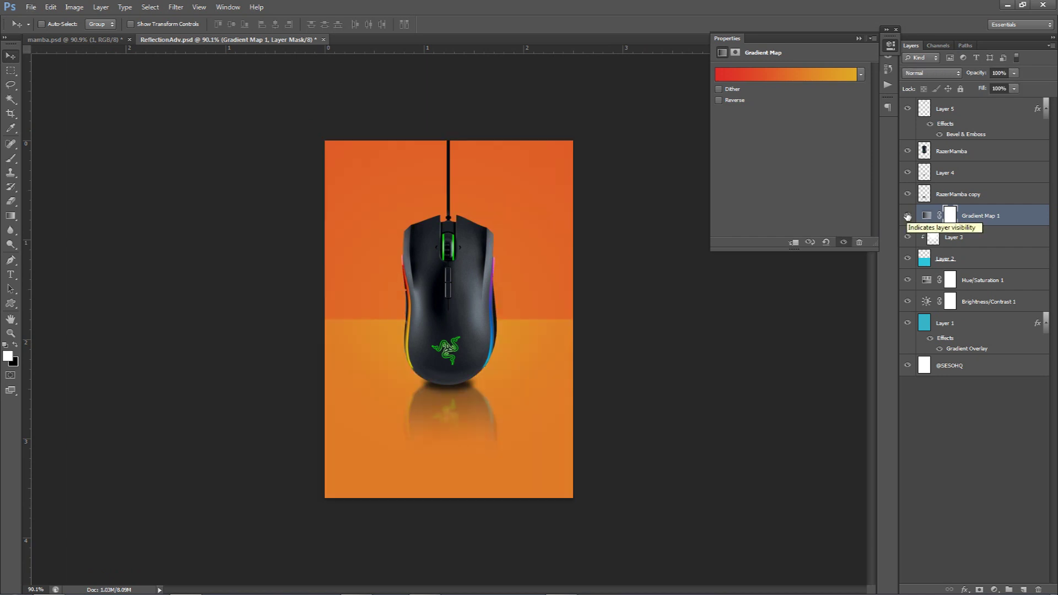
Change the gradient map's ending colour stop to yellow dfdd27 and apply the edited gradient.
{"action": "left_click", "coordinate": [926, 215]}
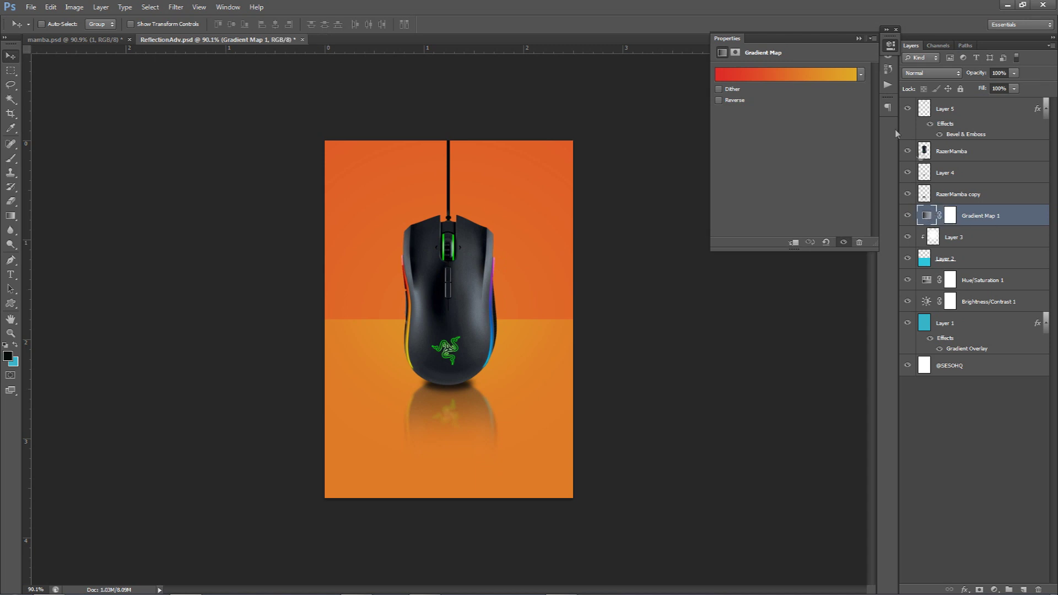
{"action": "left_click", "coordinate": [830, 74]}
{"action": "double_click", "coordinate": [840, 312]}
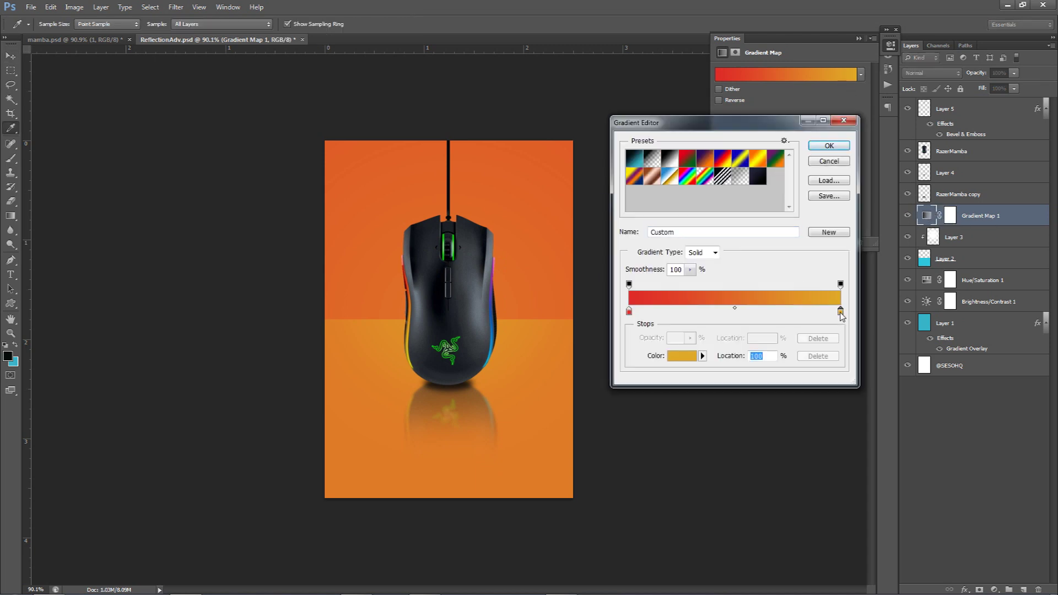
{"action": "left_click_drag", "start_coordinate": [757, 359], "coordinate": [756, 348]}
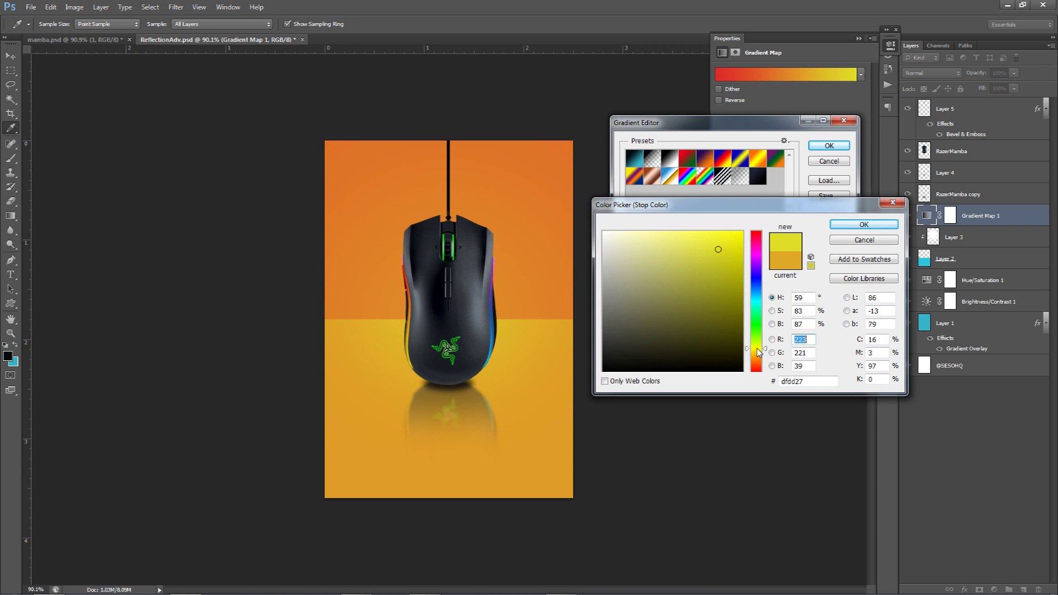
{"action": "left_click", "coordinate": [864, 224]}
{"action": "left_click", "coordinate": [836, 147]}
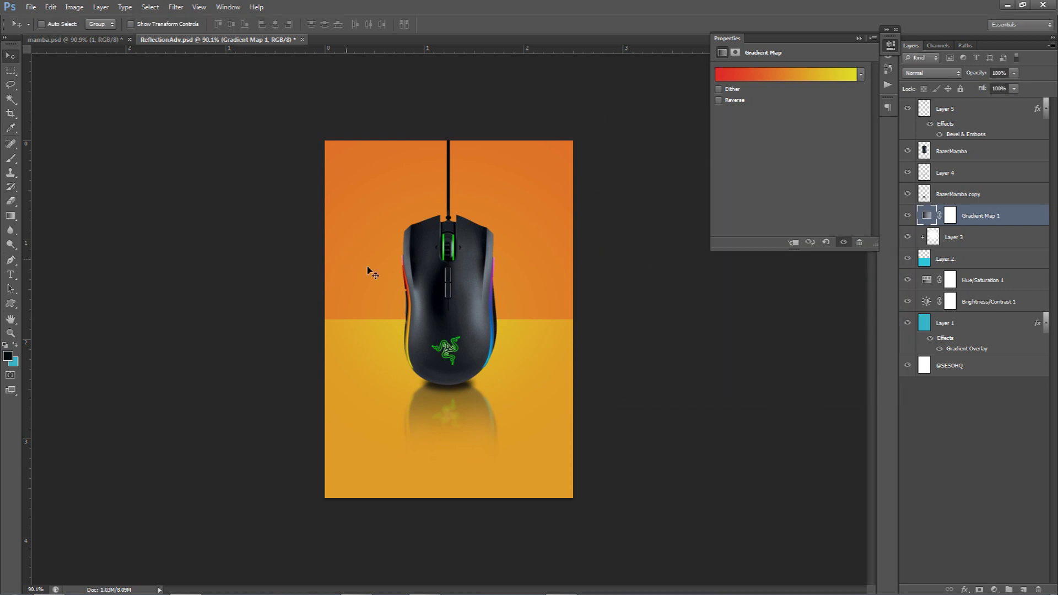
Delete the Gradient Map 1 adjustment layer.
{"action": "key", "text": "Delete"}
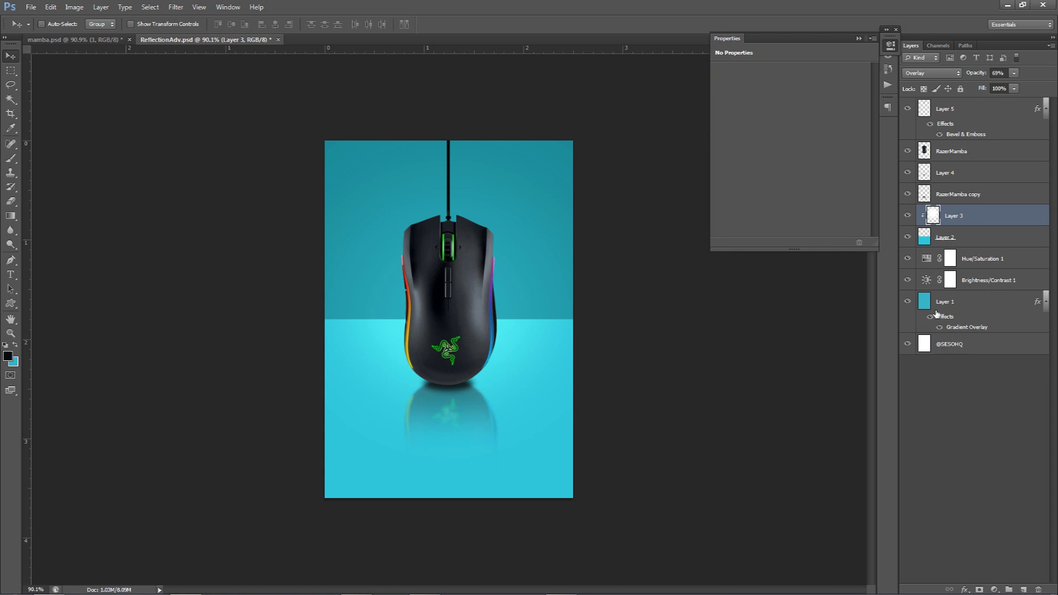
Add a new layer directly above Layer 1, fill it with white ffffff, and hide Layer 1 and Layer 2.
{"action": "left_click", "coordinate": [956, 303]}
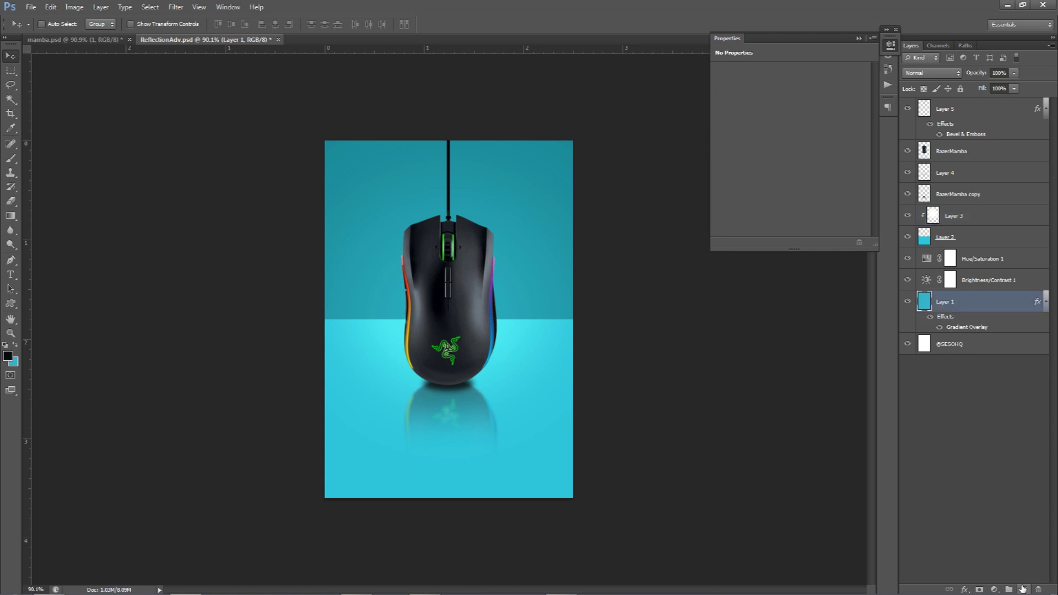
{"action": "left_click", "coordinate": [1022, 588]}
{"action": "left_click", "coordinate": [9, 356]}
{"action": "type", "text": "ffffff"}
{"action": "key", "text": "Return"}
{"action": "key", "text": "alt+BackSpace"}
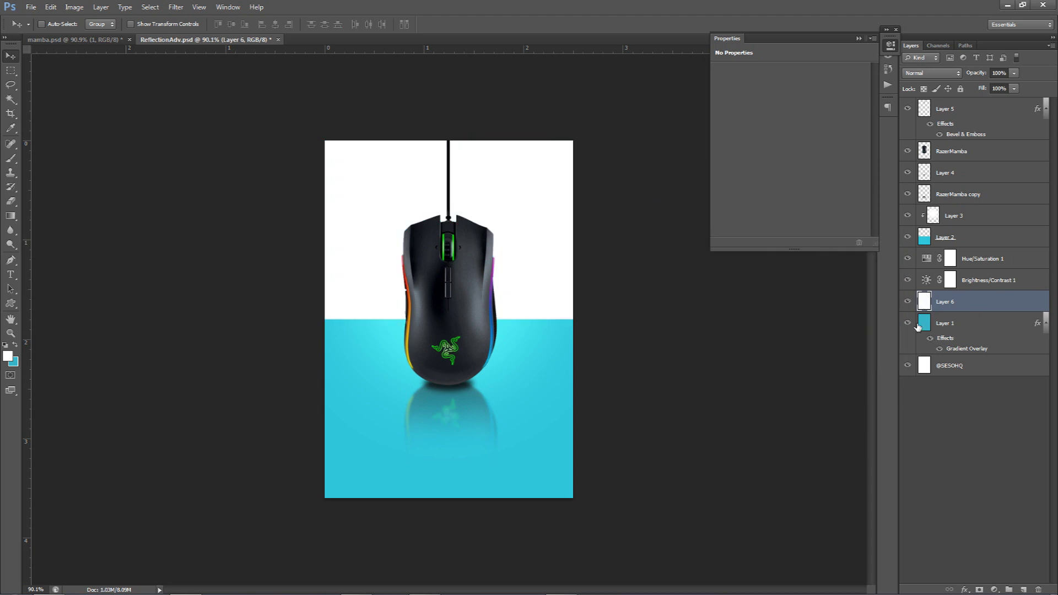
{"action": "left_click", "coordinate": [907, 238]}
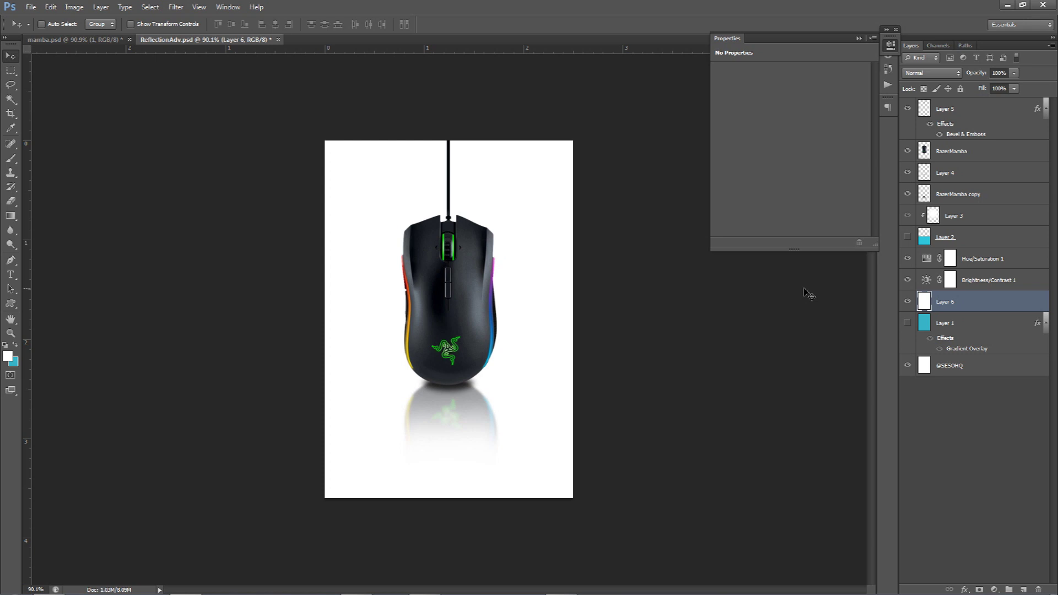
Add a Gradient Overlay to the white layer with Radial style and 120% scale.
{"action": "double_click", "coordinate": [978, 307]}
{"action": "left_click", "coordinate": [631, 263]}
{"action": "left_click", "coordinate": [769, 196]}
{"action": "left_click", "coordinate": [760, 215]}
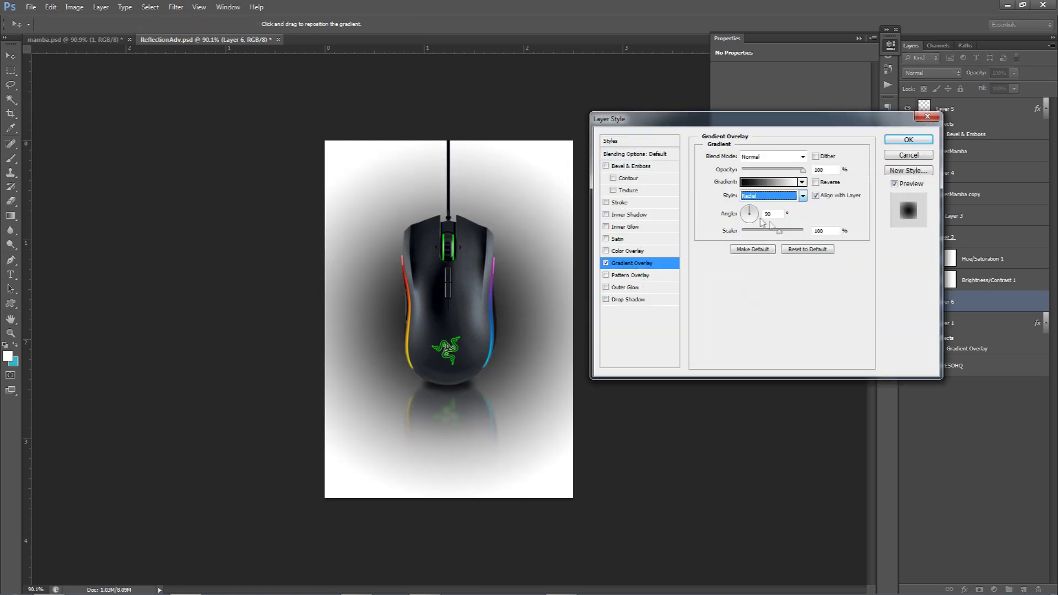
{"action": "type", "text": "120"}
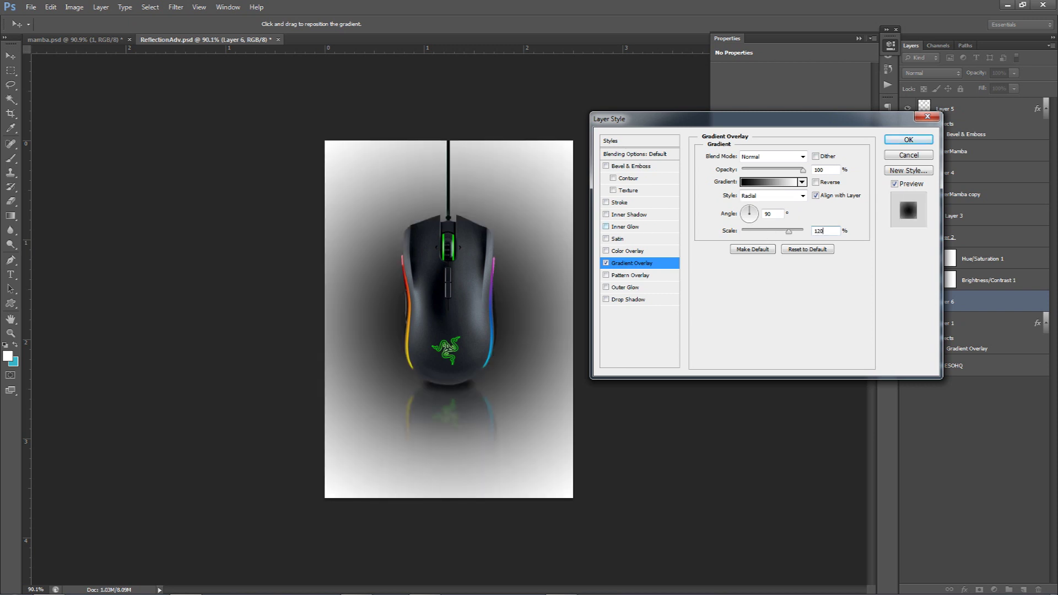
Set the overlay gradient's ending colour stop to light grey f6f6f6.
{"action": "left_click", "coordinate": [757, 182]}
{"action": "left_click", "coordinate": [844, 318]}
{"action": "left_click", "coordinate": [683, 355]}
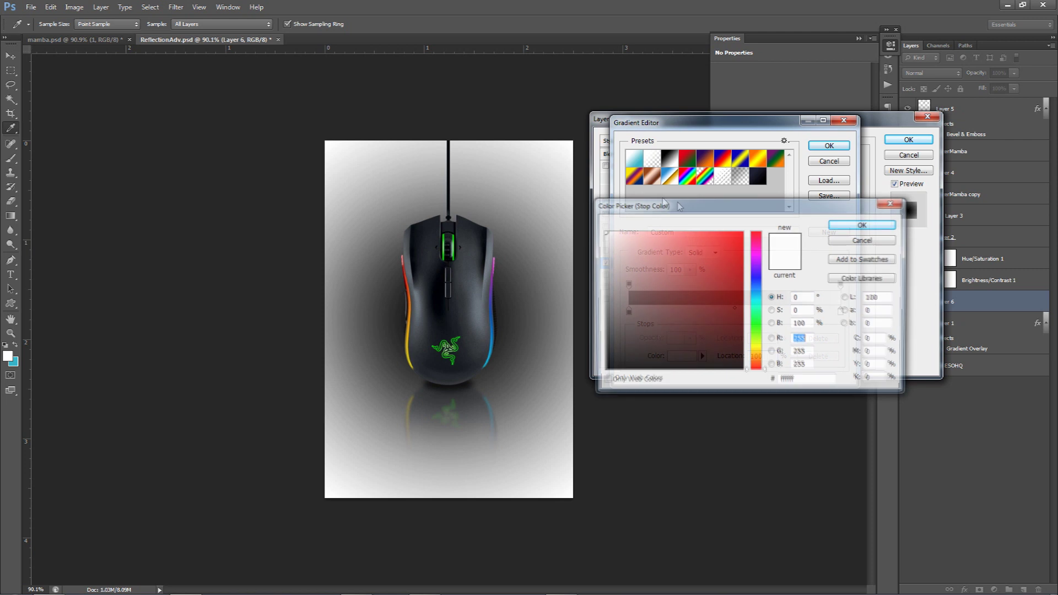
{"action": "left_click", "coordinate": [557, 229]}
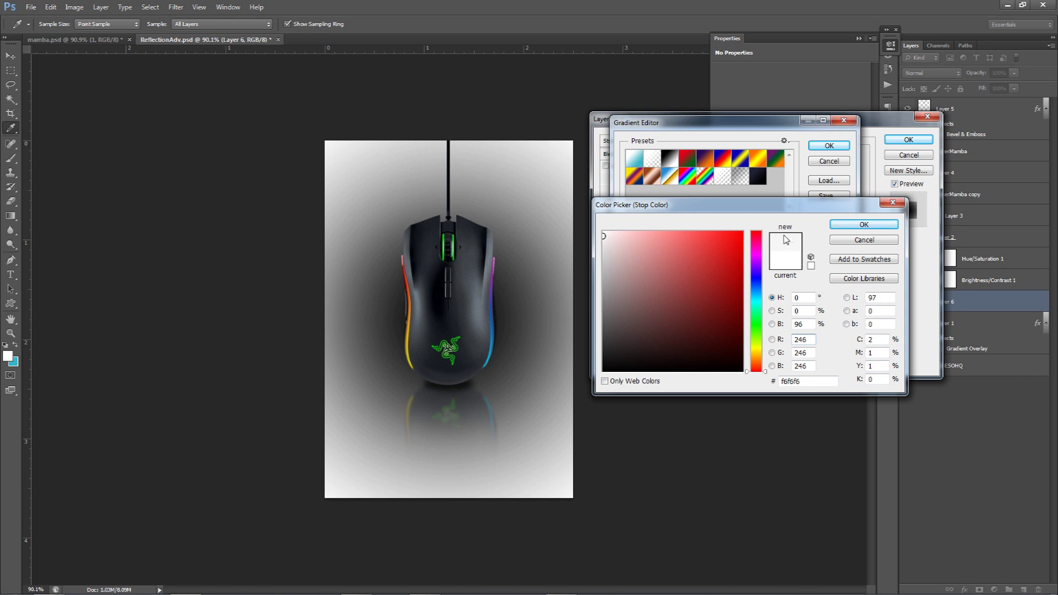
{"action": "left_click", "coordinate": [853, 225]}
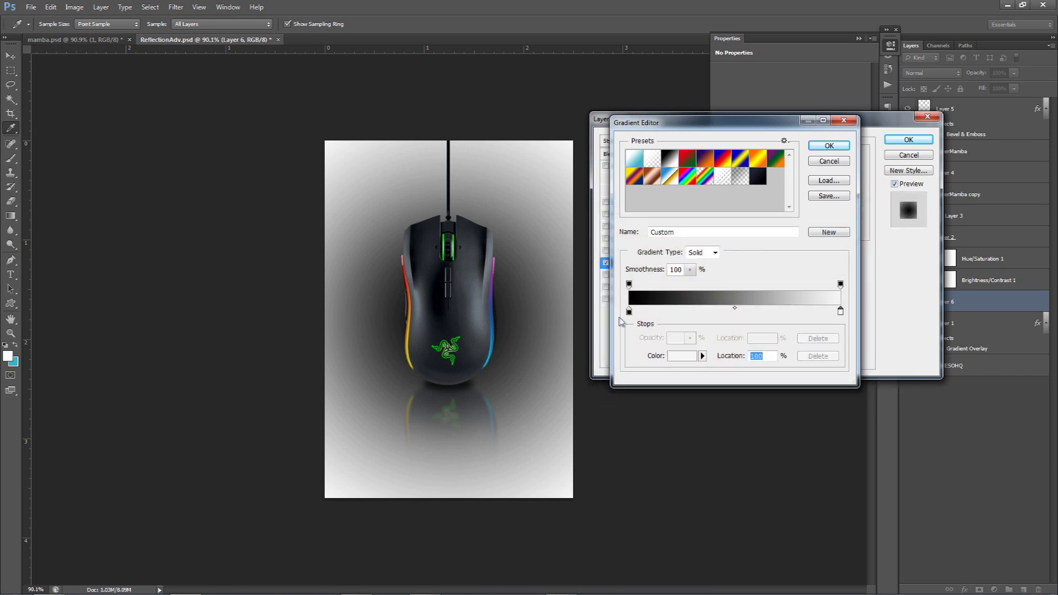
Change the overlay gradient's black starting colour stop to white ffffff.
{"action": "double_click", "coordinate": [628, 311]}
{"action": "left_click", "coordinate": [603, 236]}
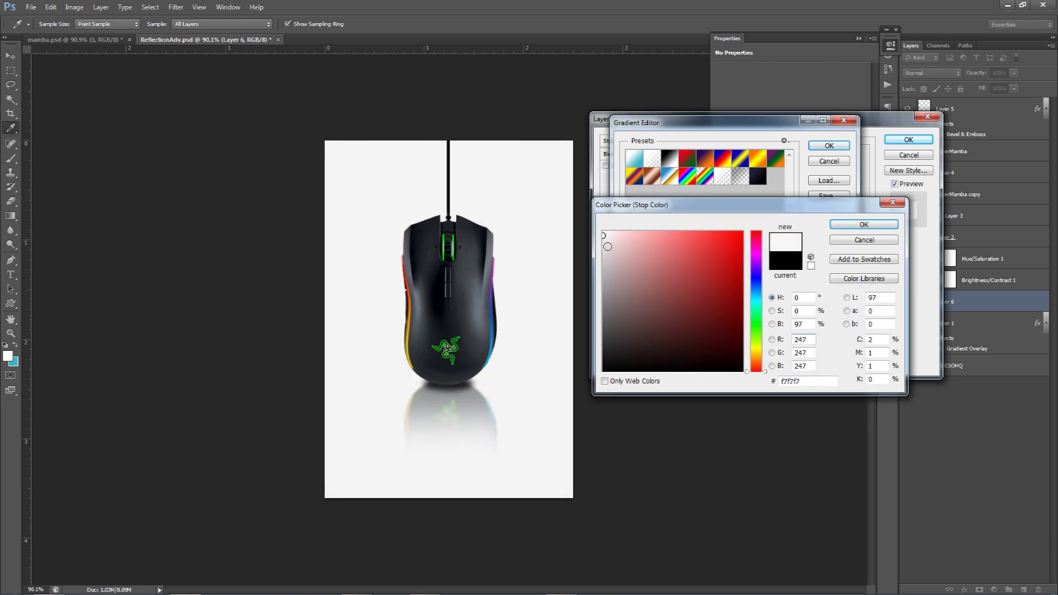
{"action": "left_click", "coordinate": [562, 222]}
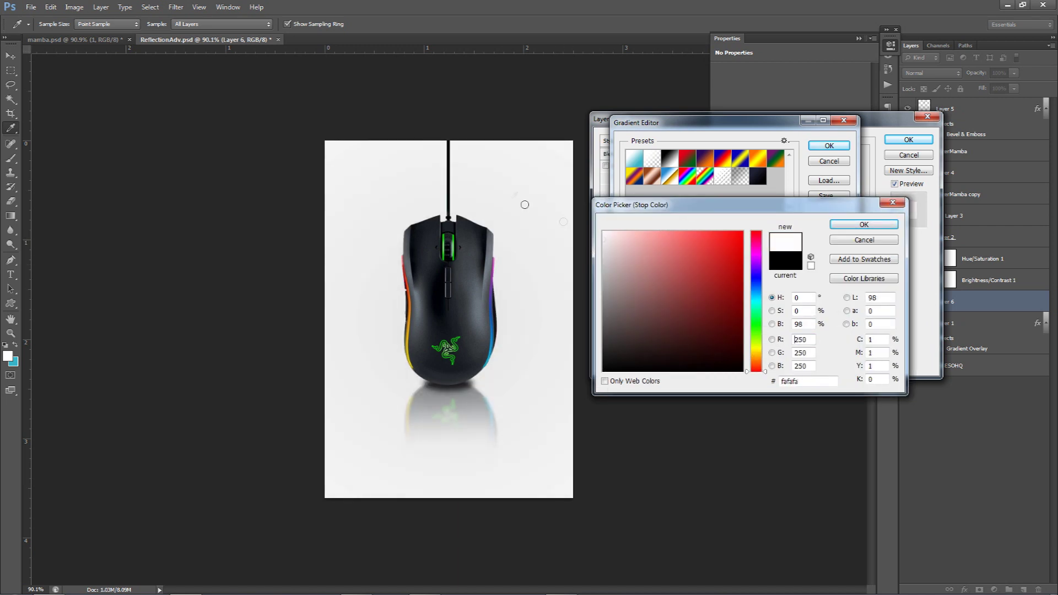
{"action": "left_click", "coordinate": [619, 268]}
{"action": "mouse_move", "coordinate": [619, 268]}
{"action": "left_mouse_down"}
{"action": "mouse_move", "coordinate": [625, 275]}
{"action": "mouse_move", "coordinate": [603, 232]}
{"action": "left_mouse_up"}
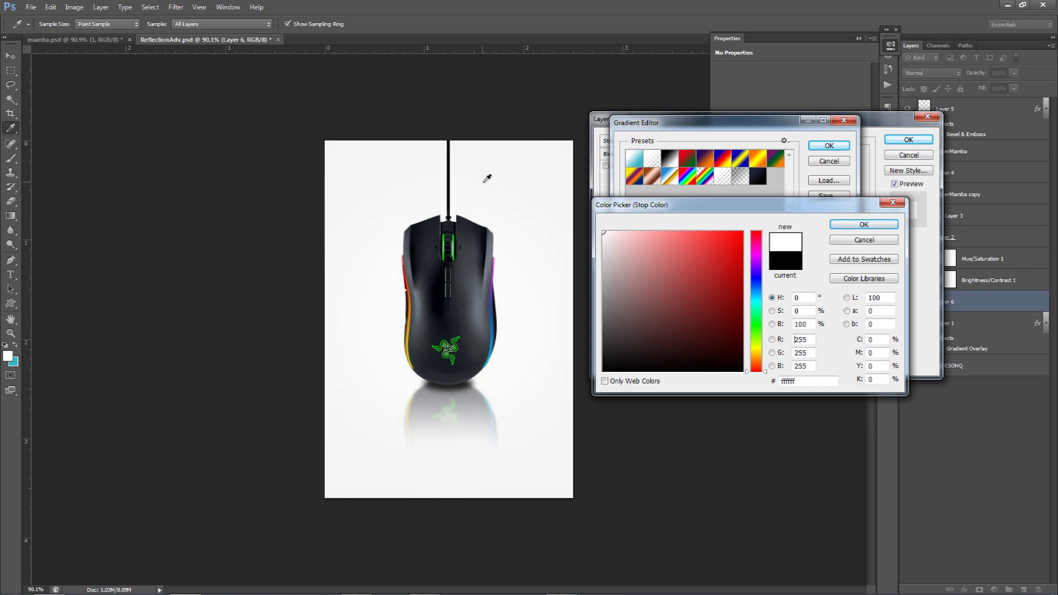
{"action": "left_click", "coordinate": [864, 227]}
Change the overlay gradient's ending colour stop to grey d3d3d3 and apply the layer style.
{"action": "double_click", "coordinate": [840, 312]}
{"action": "left_click", "coordinate": [607, 246]}
{"action": "mouse_move", "coordinate": [607, 246]}
{"action": "left_mouse_down"}
{"action": "mouse_move", "coordinate": [580, 252]}
{"action": "mouse_move", "coordinate": [603, 255]}
{"action": "left_mouse_up"}
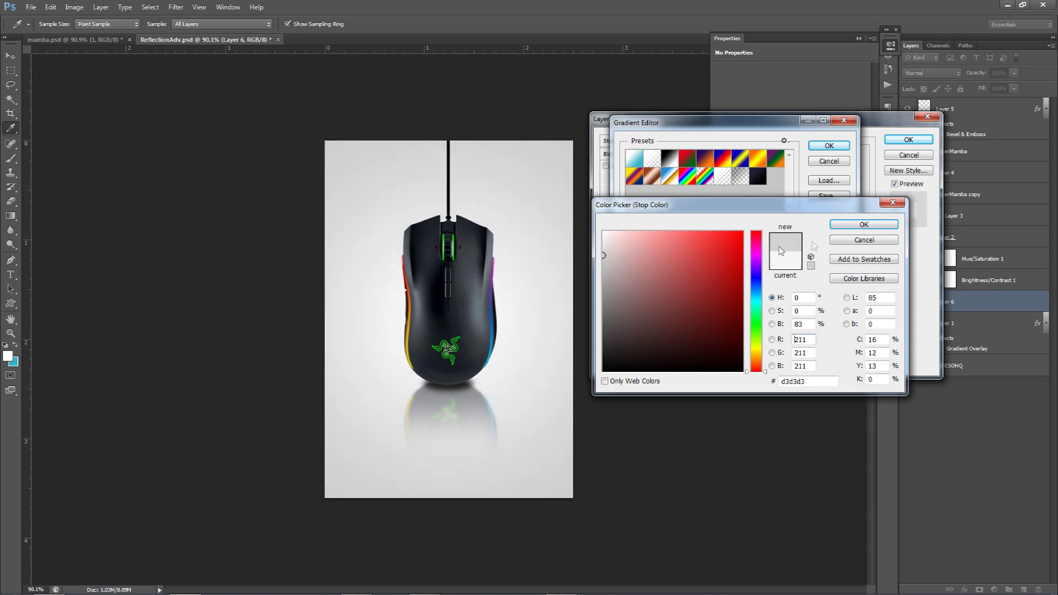
{"action": "left_click", "coordinate": [863, 224]}
{"action": "left_click", "coordinate": [828, 145]}
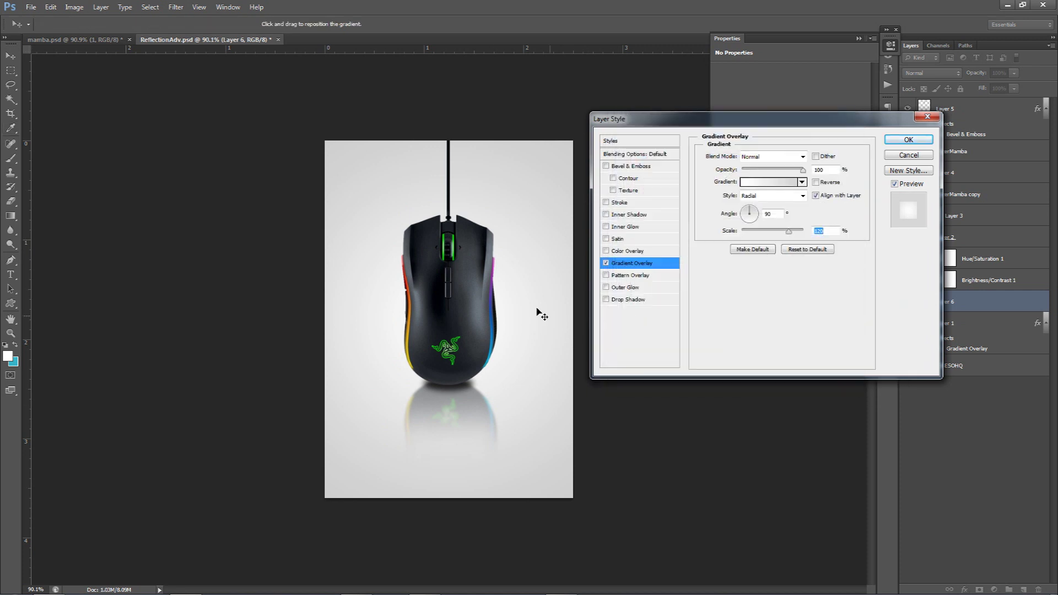
{"action": "left_click", "coordinate": [906, 141]}
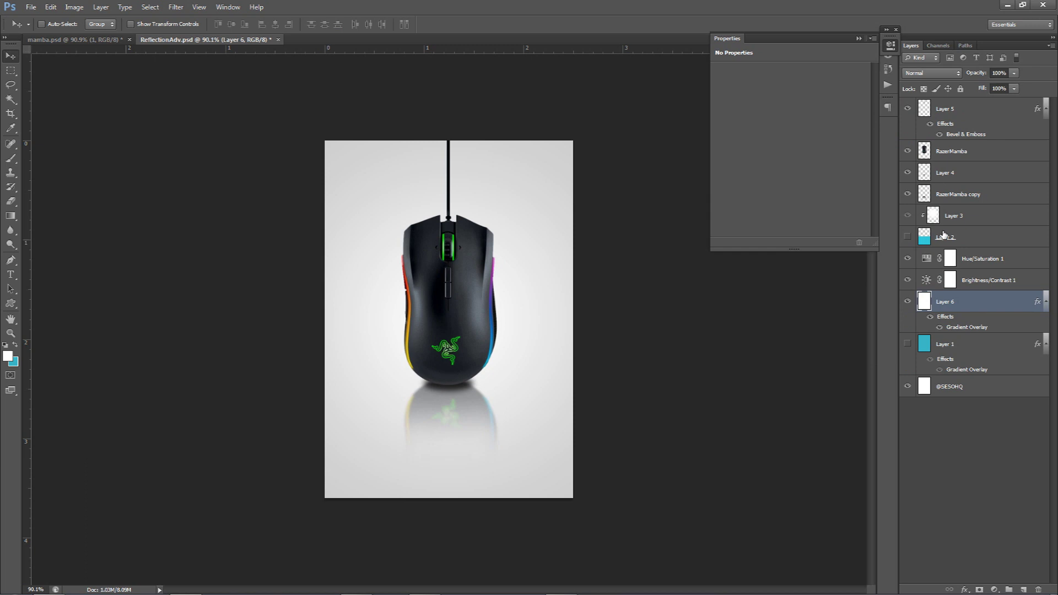
Delete the white gradient background layer and show Layer 1 and Layer 2 again.
{"action": "left_click", "coordinate": [907, 237]}
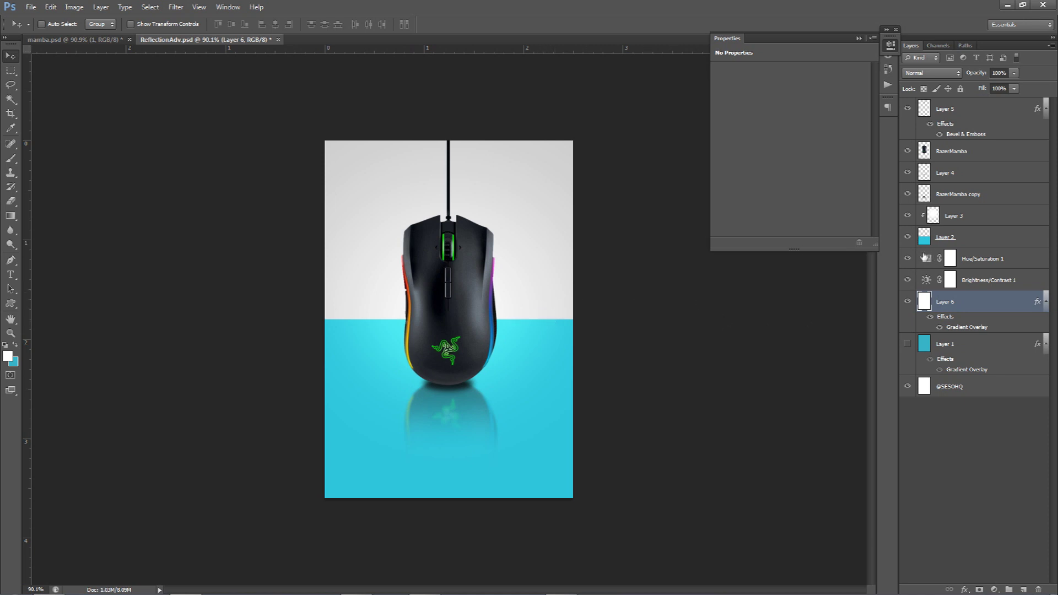
{"action": "left_click", "coordinate": [906, 238]}
{"action": "key", "text": "Delete"}
{"action": "left_click", "coordinate": [907, 304]}
{"action": "left_click", "coordinate": [907, 238]}
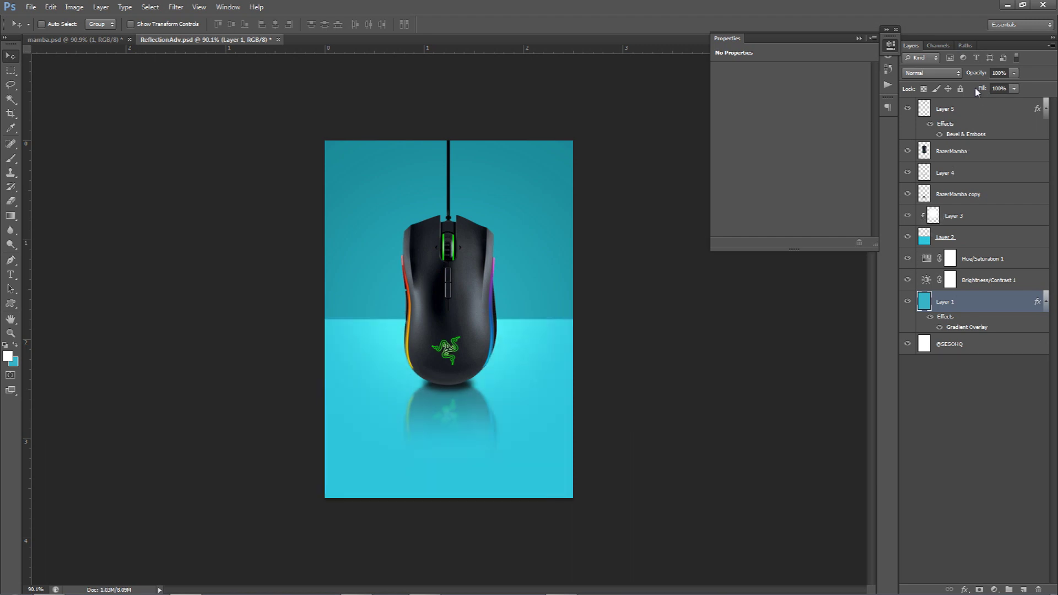
Add a new layer above Layer 5 and paint a soft white glow along the poster's top edge with a brush of about 675 px.
{"action": "left_click", "coordinate": [960, 108]}
{"action": "left_click", "coordinate": [1023, 589]}
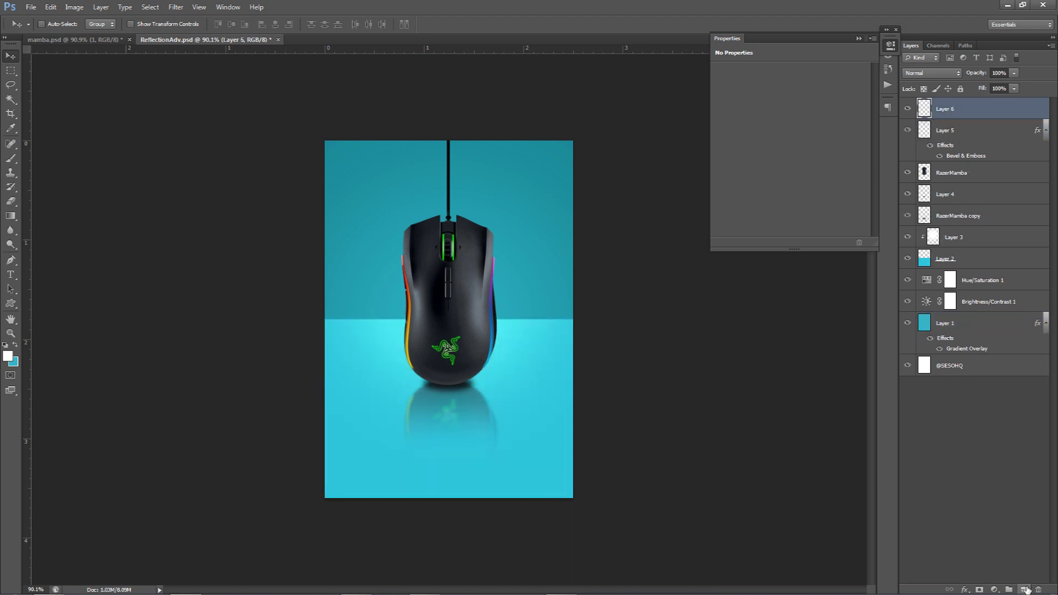
{"action": "key", "text": "b"}
{"action": "left_click_drag", "start_coordinate": [393, 242], "coordinate": [446, 252]}
{"action": "mouse_move", "coordinate": [444, 71]}
{"action": "left_mouse_down"}
{"action": "mouse_move", "coordinate": [479, 176]}
{"action": "mouse_move", "coordinate": [461, 102]}
{"action": "left_mouse_up"}
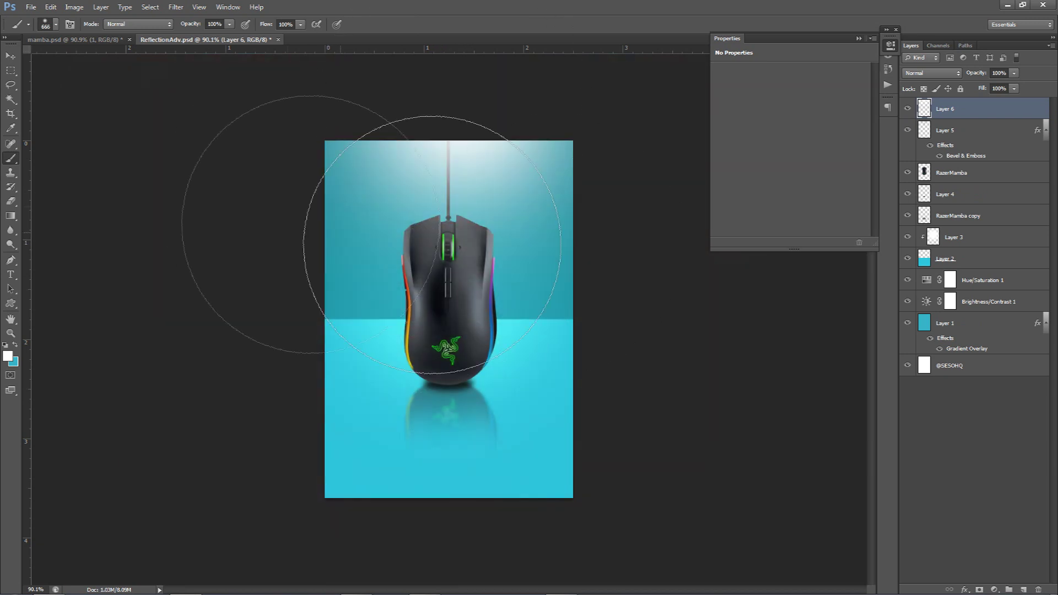
{"action": "left_click_drag", "start_coordinate": [427, 187], "coordinate": [439, 105]}
{"action": "left_click", "coordinate": [449, 132]}
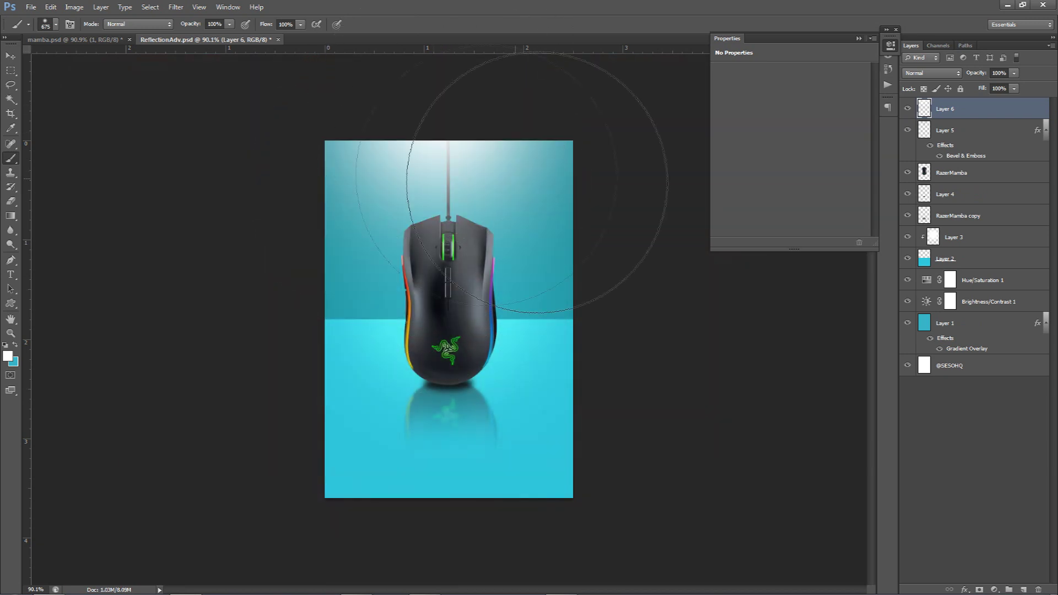
Try a white brush dab over the cable and the upper part of the mouse, and undo it.
{"action": "right_click", "coordinate": [461, 205]}
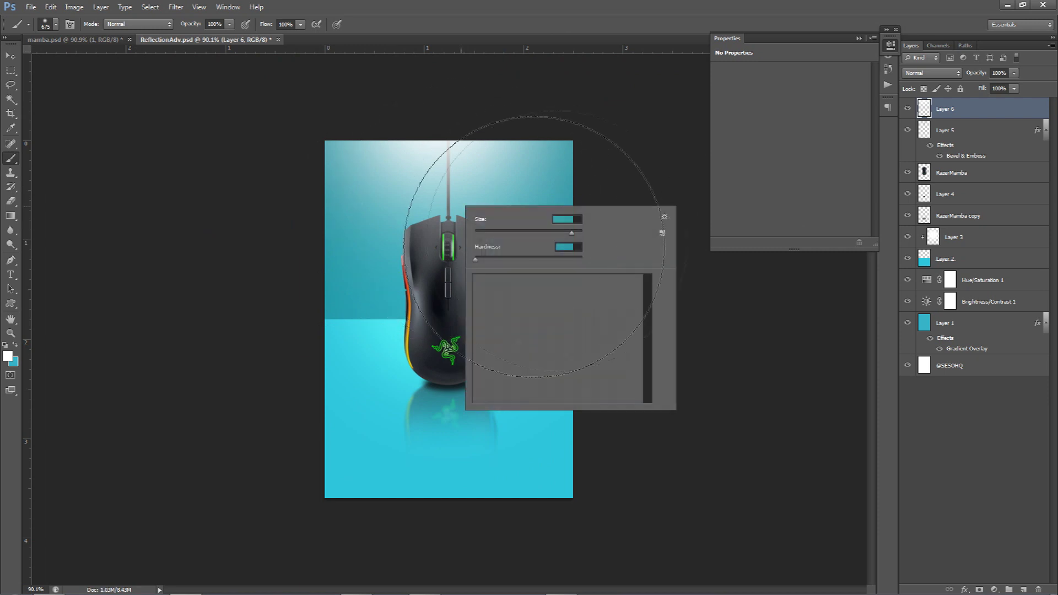
{"action": "left_click", "coordinate": [429, 185]}
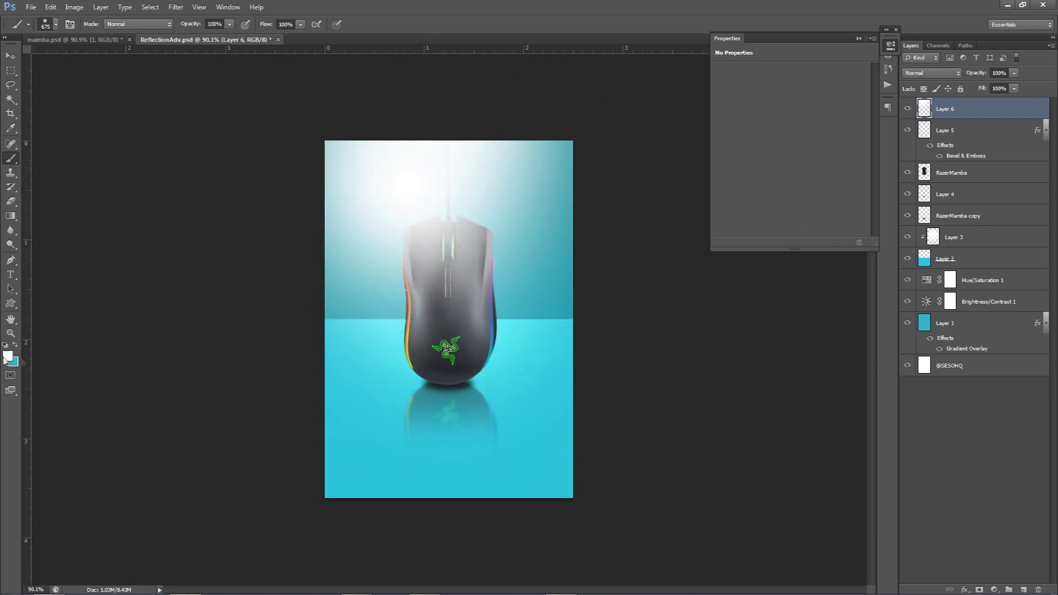
{"action": "key", "text": "ctrl+z"}
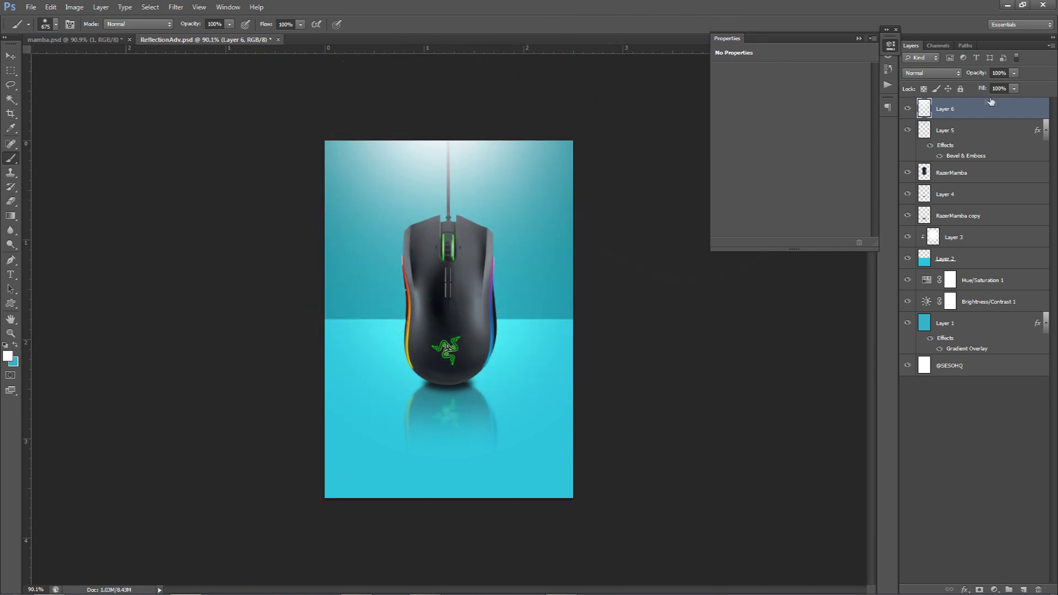
Set the opacity of the white glow layer to 10%.
{"action": "left_click_drag", "start_coordinate": [1013, 75], "coordinate": [972, 86]}
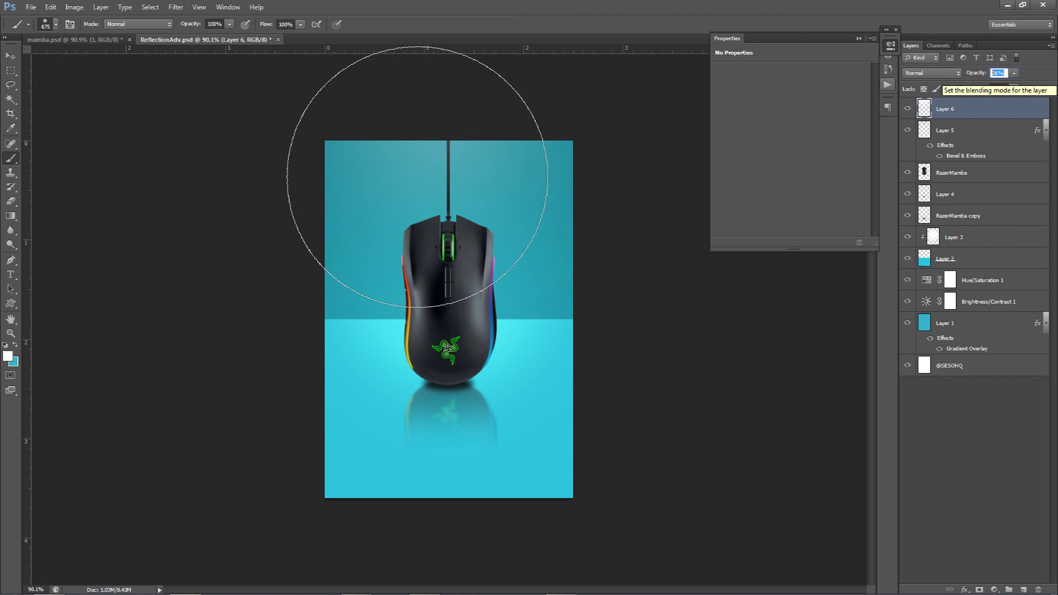
{"action": "type", "text": "10"}
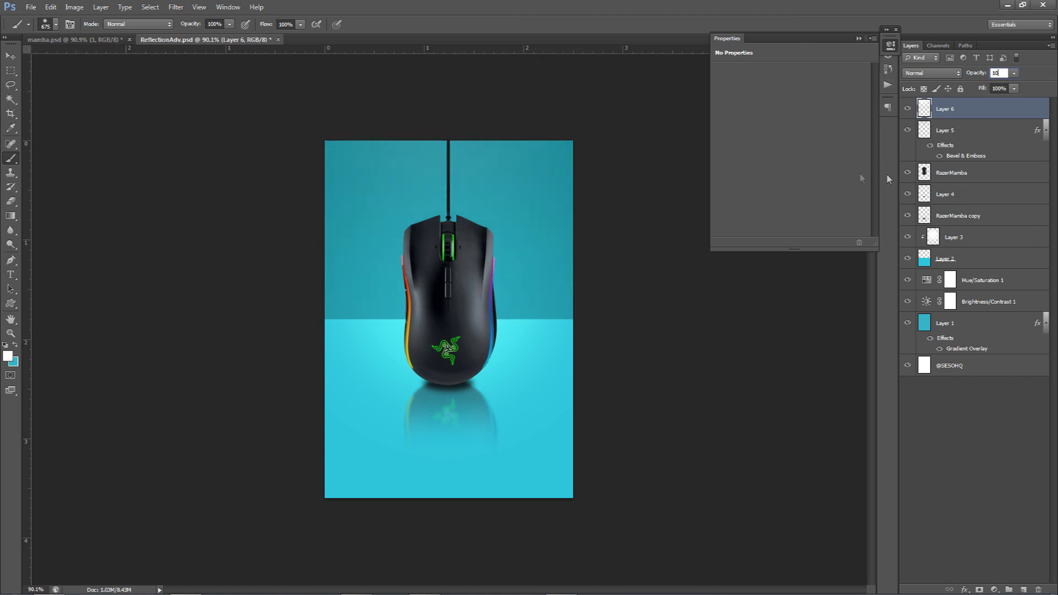
Compare the poster with the white glow layer hidden and shown.
{"action": "left_click", "coordinate": [906, 108]}
{"action": "left_click", "coordinate": [906, 108]}
{"action": "key", "text": "v"}
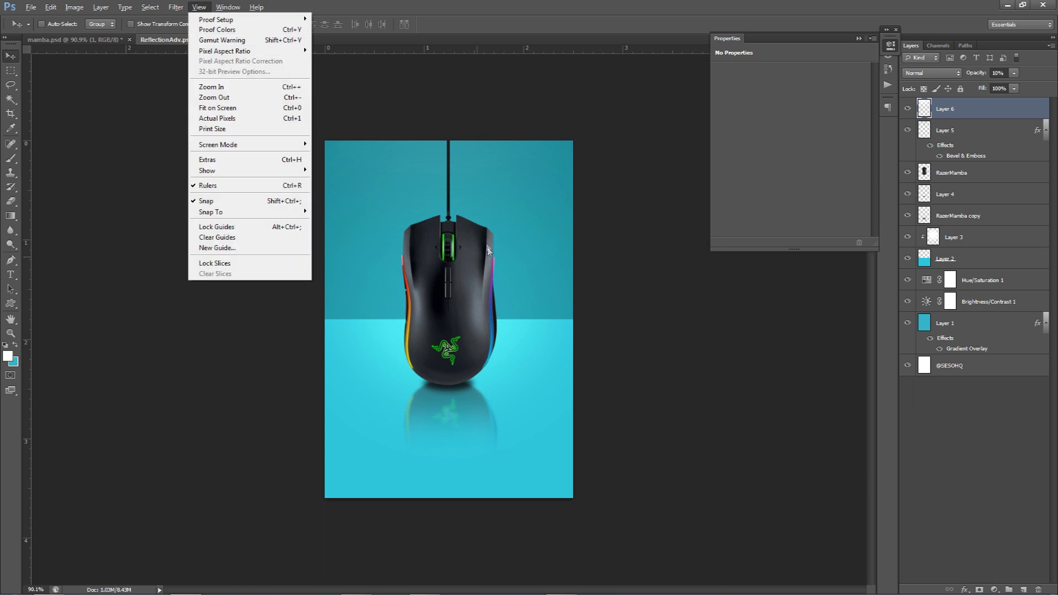
Add a new layer above Layer 6 and paint a soft glow at the poster's upper-right corner with a 675 px brush in cyan sampled from the floor.
{"action": "left_click", "coordinate": [1024, 589]}
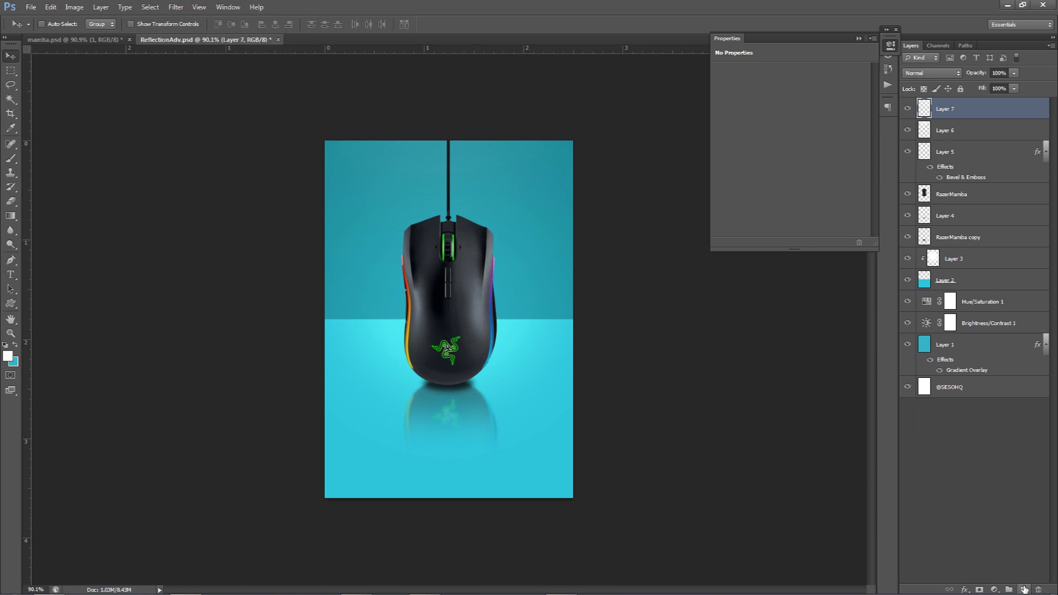
{"action": "key", "text": "b"}
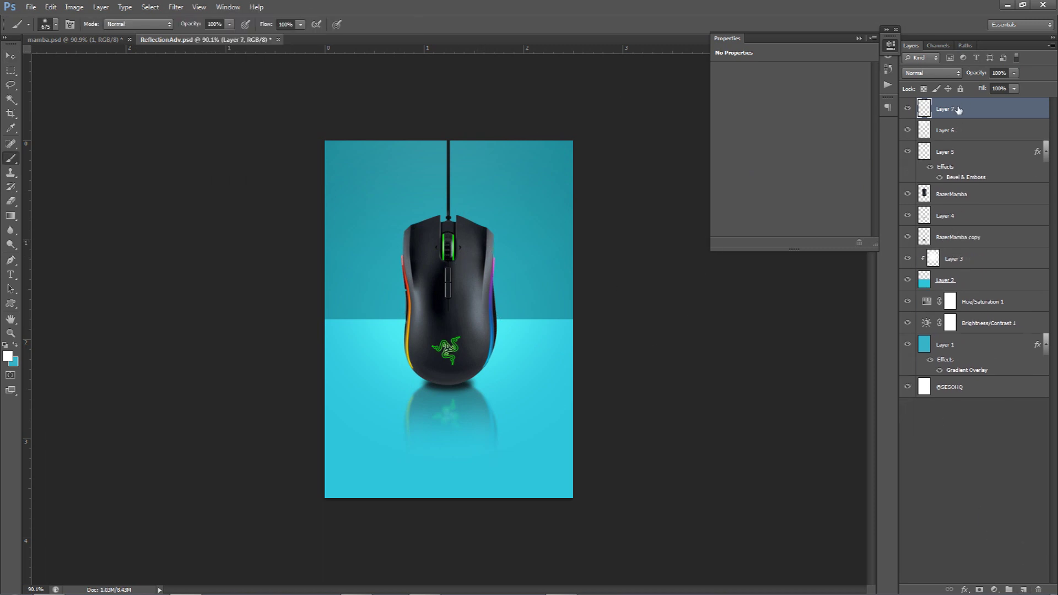
{"action": "left_click", "coordinate": [395, 336], "text": "alt"}
{"action": "left_click_drag", "start_coordinate": [405, 332], "coordinate": [358, 265]}
{"action": "key", "text": "alt"}
{"action": "mouse_move", "coordinate": [416, 277]}
{"action": "left_mouse_down"}
{"action": "mouse_move", "coordinate": [386, 314]}
{"action": "mouse_move", "coordinate": [432, 438]}
{"action": "mouse_move", "coordinate": [529, 259]}
{"action": "mouse_move", "coordinate": [484, 187]}
{"action": "mouse_move", "coordinate": [532, 304]}
{"action": "mouse_move", "coordinate": [526, 426]}
{"action": "mouse_move", "coordinate": [369, 361]}
{"action": "mouse_move", "coordinate": [380, 272]}
{"action": "mouse_move", "coordinate": [419, 291]}
{"action": "mouse_move", "coordinate": [448, 281]}
{"action": "mouse_move", "coordinate": [472, 326]}
{"action": "mouse_move", "coordinate": [380, 320]}
{"action": "left_mouse_up"}
{"action": "left_click", "coordinate": [563, 452], "text": "alt"}
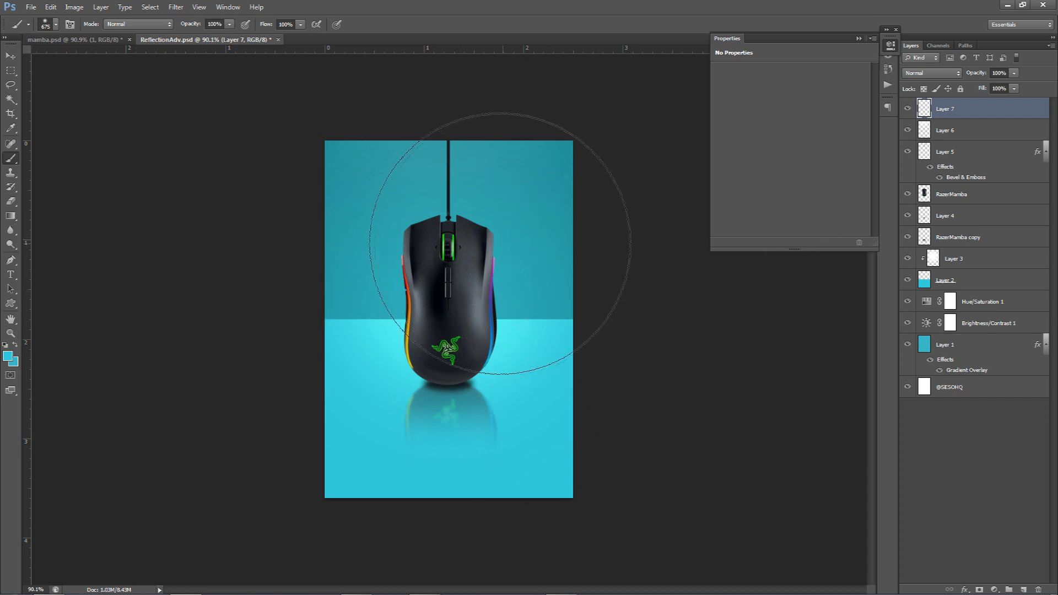
{"action": "right_click", "coordinate": [542, 235]}
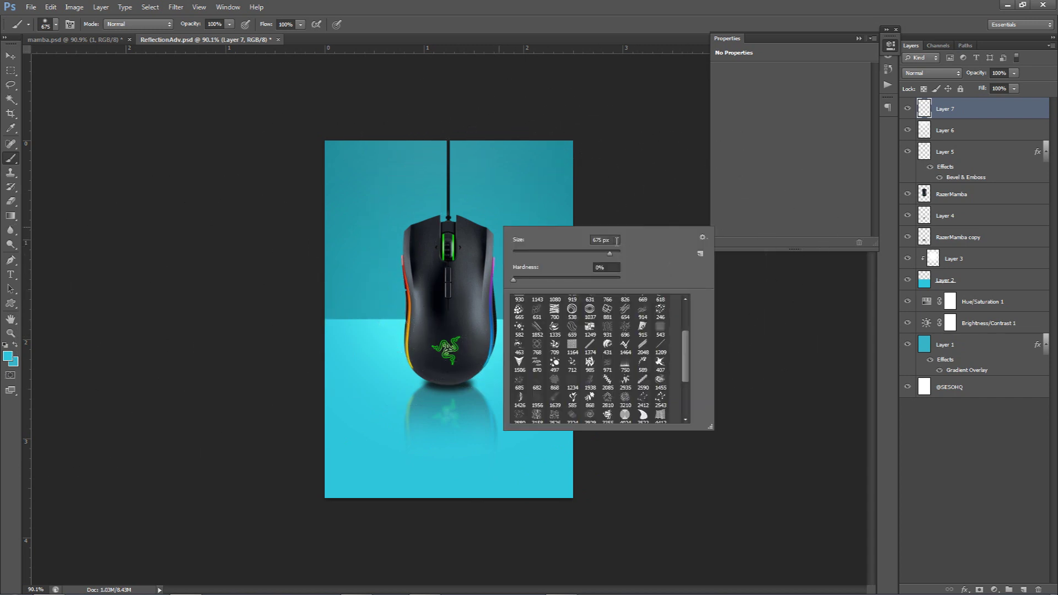
{"action": "left_click", "coordinate": [540, 204]}
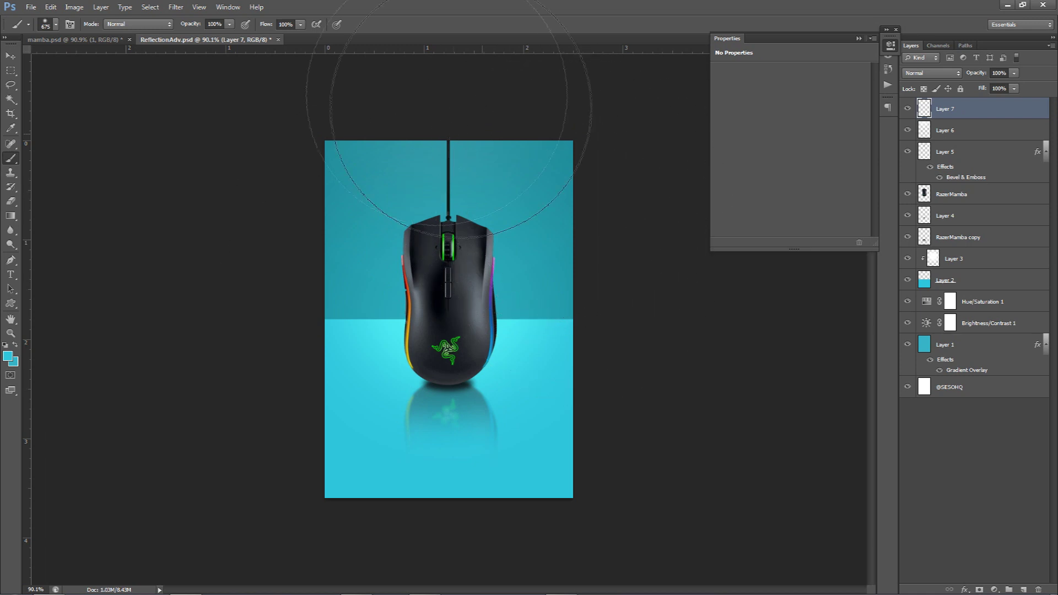
{"action": "left_click_drag", "start_coordinate": [598, 192], "coordinate": [633, 134]}
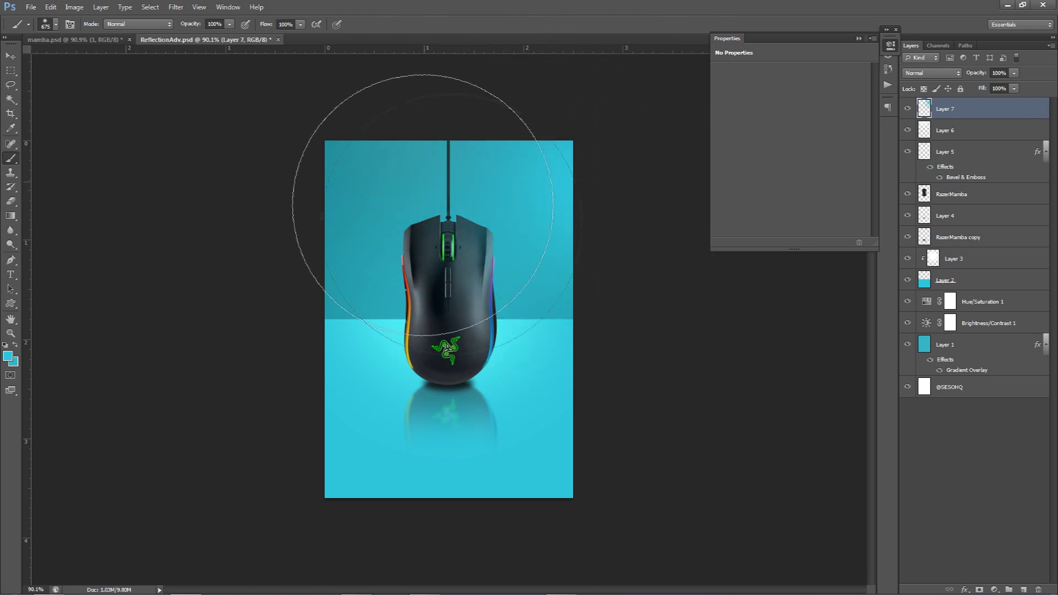
Set the upper-right glow layer's blend mode to Screen and its opacity to 68%.
{"action": "left_click", "coordinate": [930, 73]}
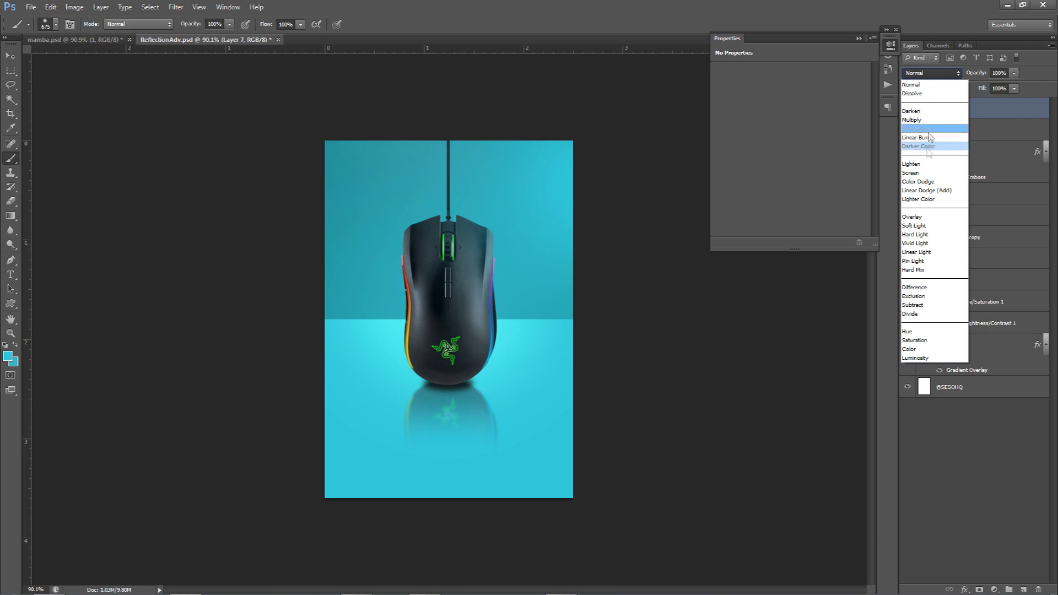
{"action": "left_click", "coordinate": [927, 182]}
{"action": "scroll", "coordinate": [925, 76], "scroll_direction": "up", "scroll_amount": 1}
{"action": "left_click", "coordinate": [1014, 73]}
{"action": "left_click_drag", "start_coordinate": [1016, 85], "coordinate": [995, 85]}
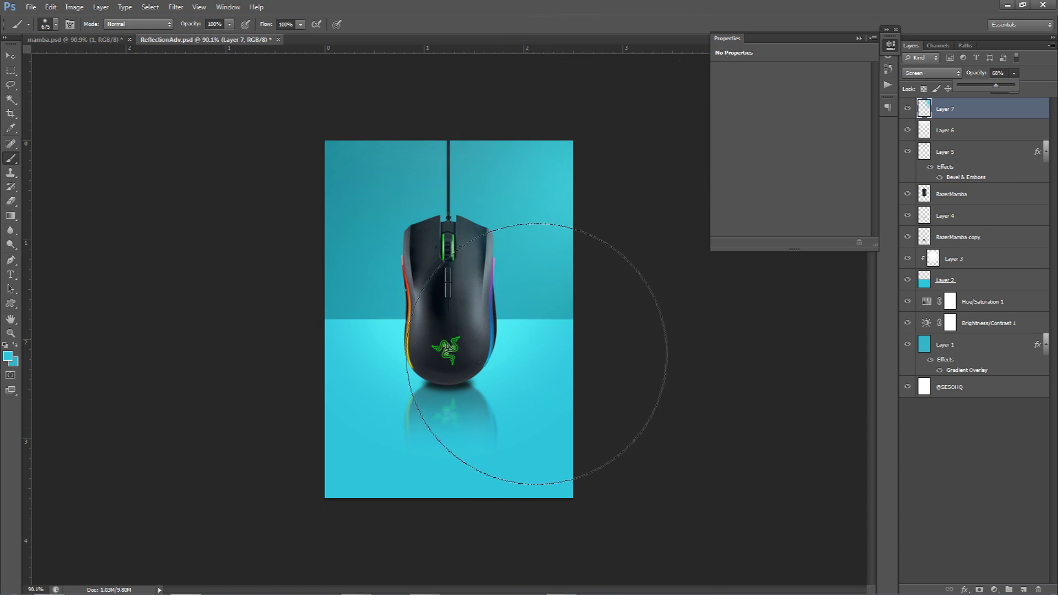
Add a new layer above Layer 7 and paint one soft light-cyan dab of about 480 px on the wall's upper-left area.
{"action": "left_click", "coordinate": [1023, 589]}
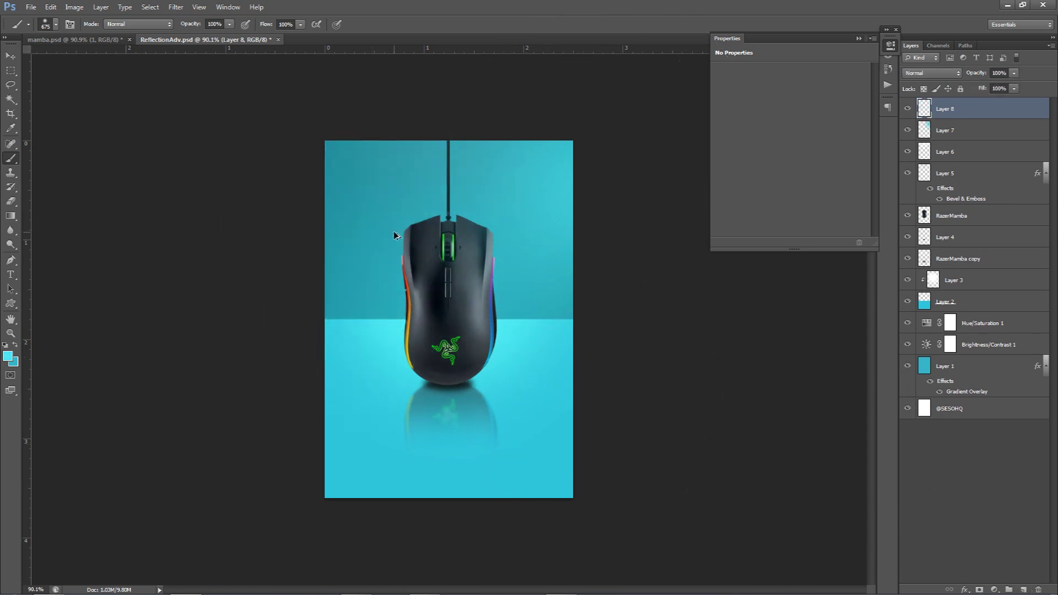
{"action": "left_click_drag", "start_coordinate": [376, 252], "coordinate": [359, 253]}
{"action": "left_click", "coordinate": [331, 209]}
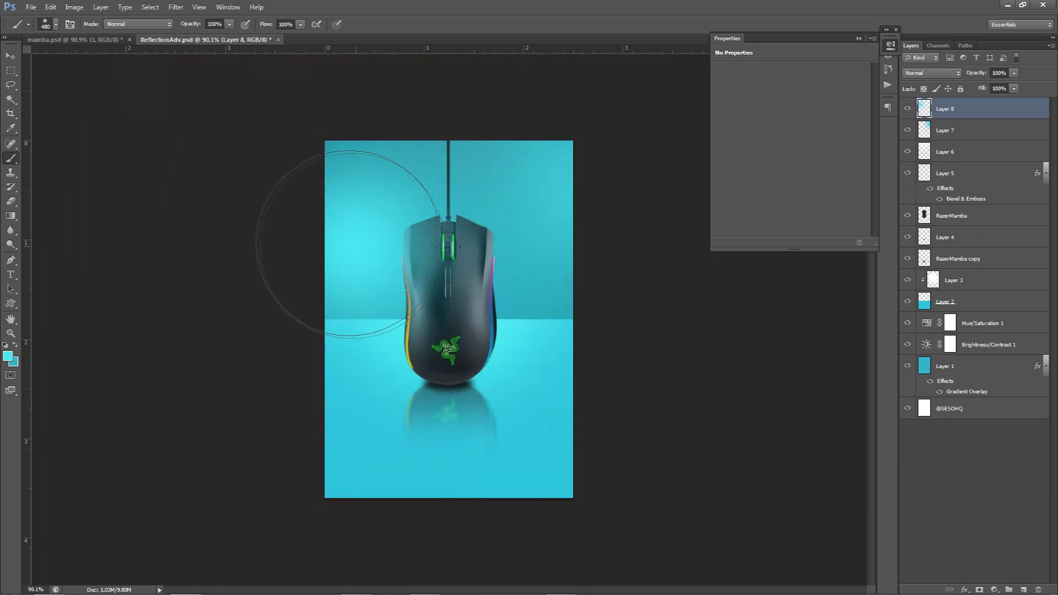
{"action": "key", "text": "ctrl+z"}
{"action": "left_click", "coordinate": [350, 221]}
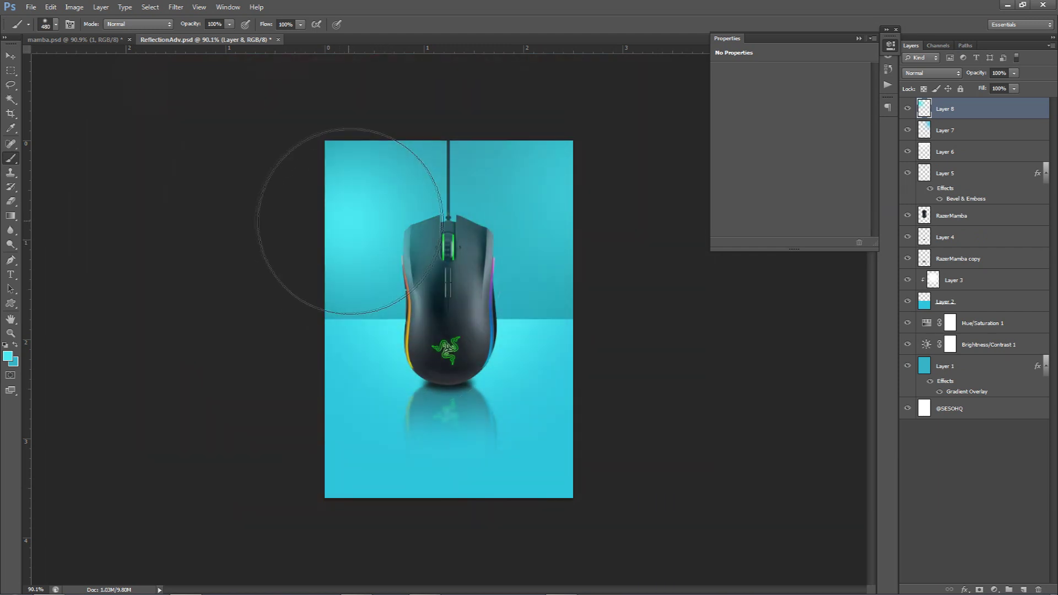
Try Color Dodge on the upper-left glow layer, and set it to Screen at 43% opacity.
{"action": "left_click", "coordinate": [931, 73]}
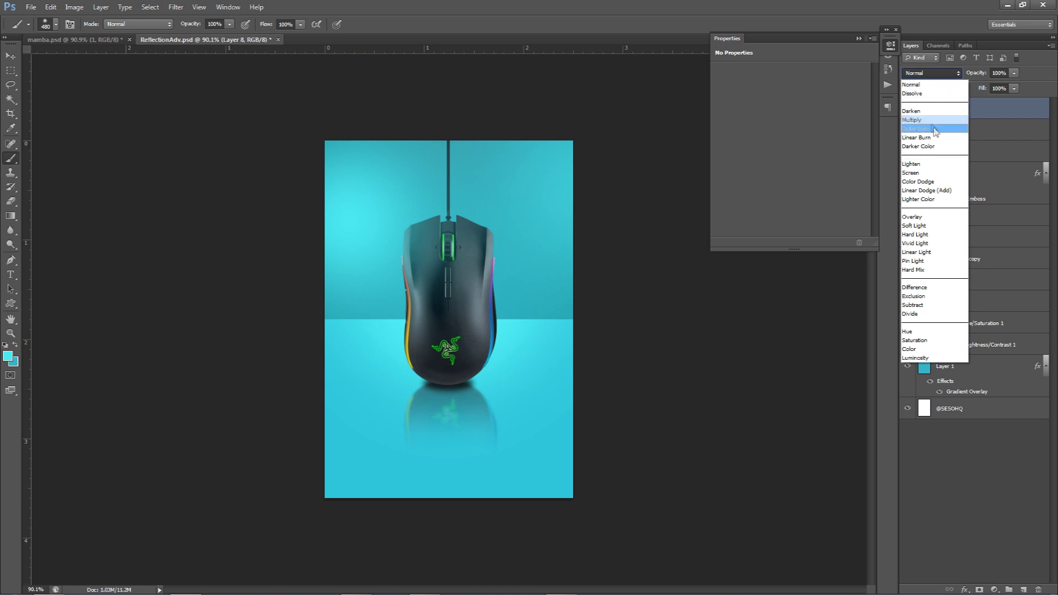
{"action": "left_click", "coordinate": [917, 181]}
{"action": "left_click", "coordinate": [930, 73]}
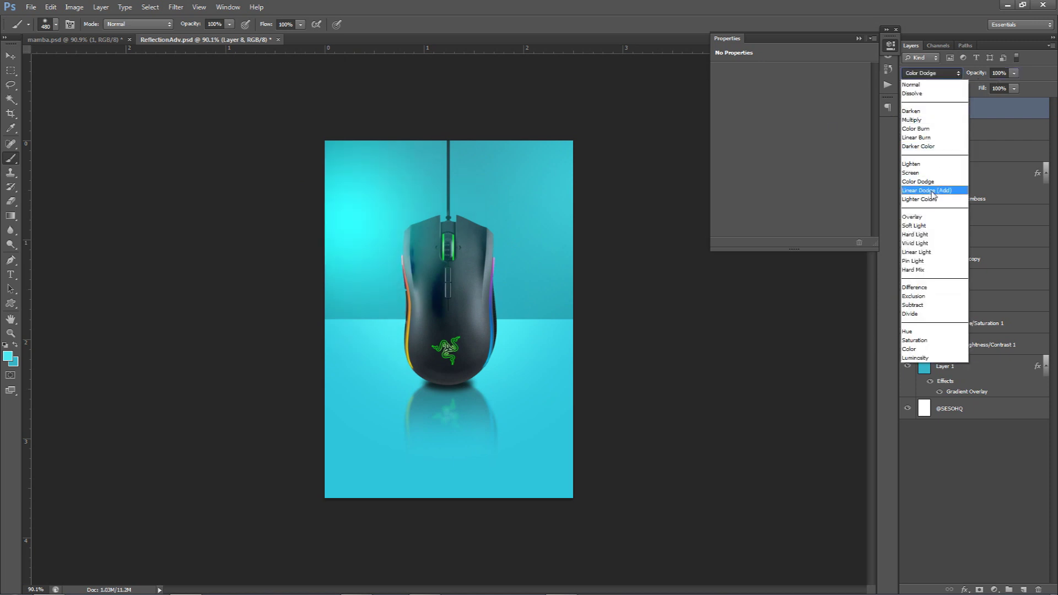
{"action": "left_click", "coordinate": [931, 173]}
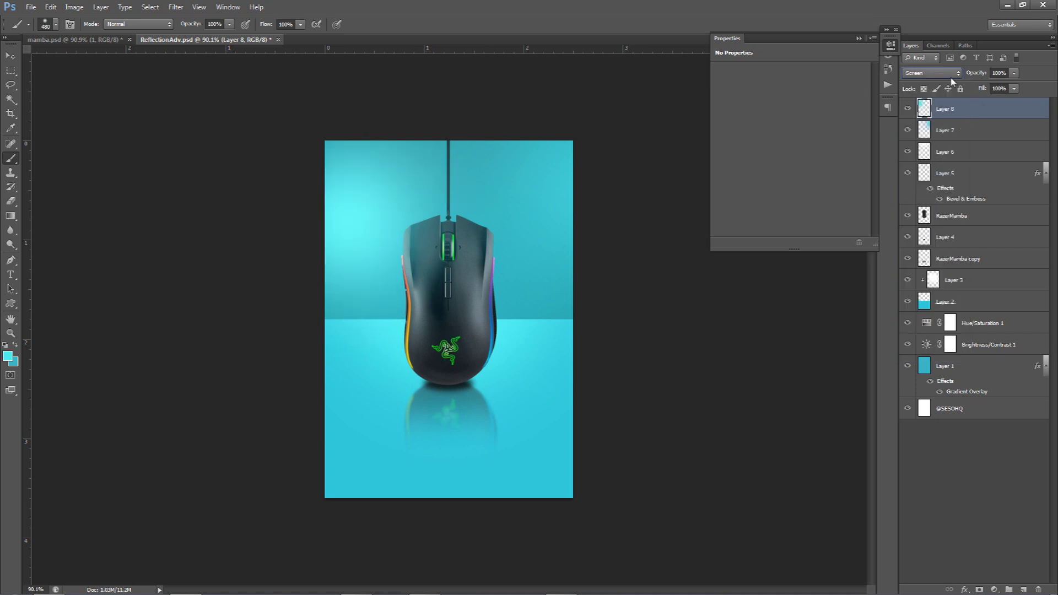
{"action": "left_click", "coordinate": [1013, 74]}
{"action": "left_click_drag", "start_coordinate": [995, 87], "coordinate": [981, 85]}
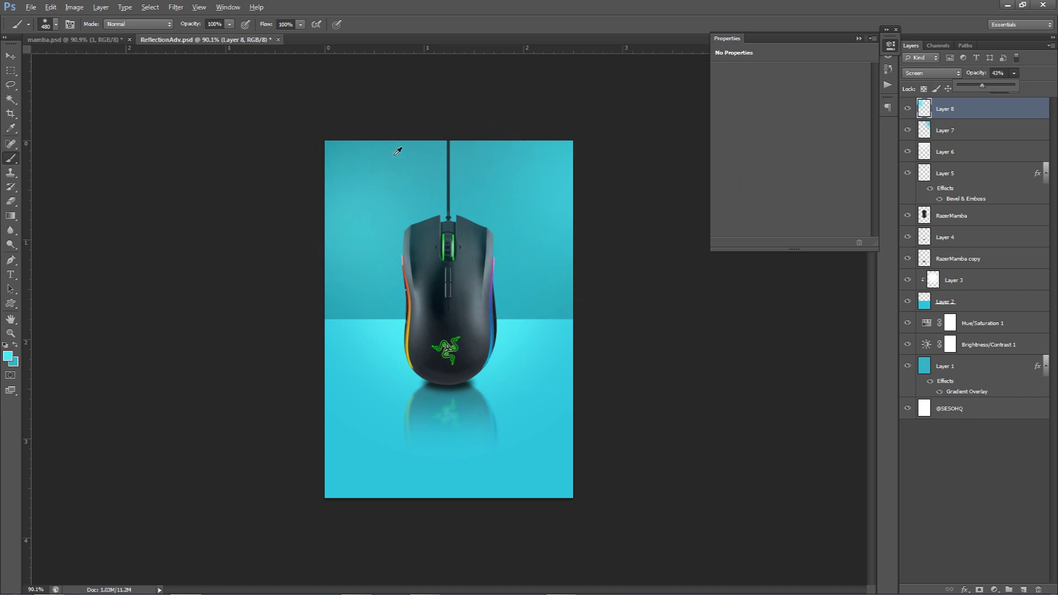
Paint a soft teal dab of about 524 px on a new layer at the floor's right edge and blend it with Linear Dodge (Add).
{"action": "left_click", "coordinate": [1023, 589]}
{"action": "mouse_move", "coordinate": [567, 389]}
{"action": "left_mouse_down"}
{"action": "mouse_move", "coordinate": [584, 390]}
{"action": "mouse_move", "coordinate": [568, 382]}
{"action": "left_mouse_up"}
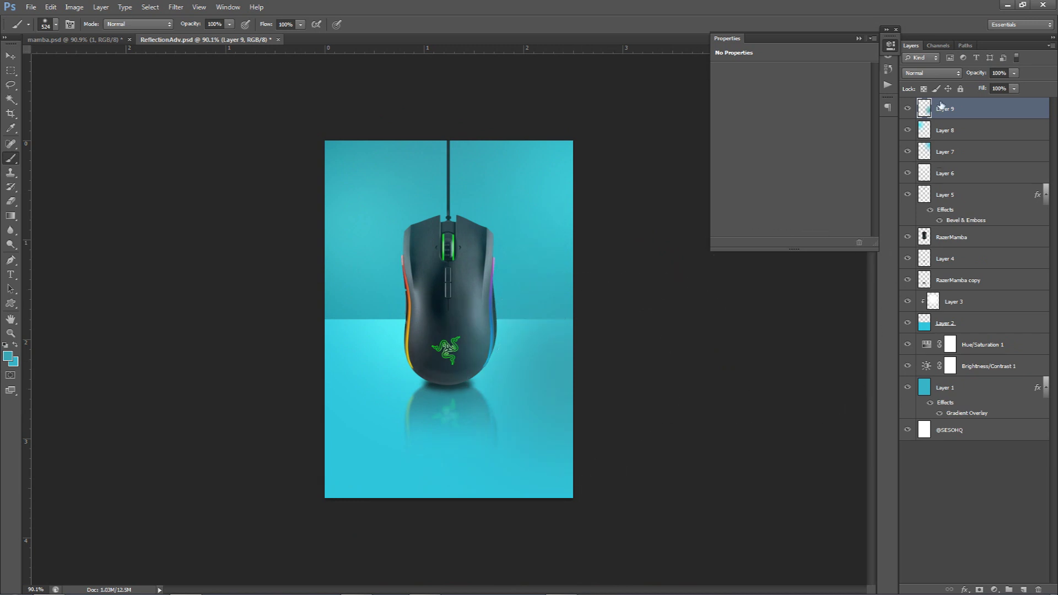
{"action": "left_click", "coordinate": [930, 72]}
{"action": "left_click", "coordinate": [927, 190]}
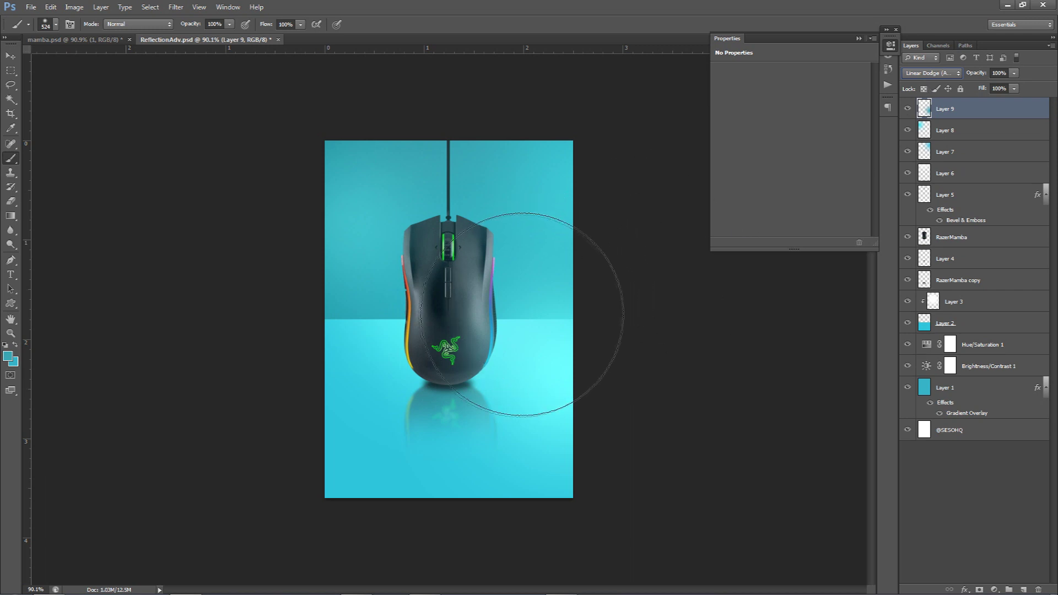
Nudge the floor glow slightly and lower its layer opacity to 51%.
{"action": "key", "text": "v"}
{"action": "mouse_move", "coordinate": [533, 347]}
{"action": "left_mouse_down"}
{"action": "mouse_move", "coordinate": [526, 327]}
{"action": "mouse_move", "coordinate": [530, 346]}
{"action": "left_mouse_up"}
{"action": "left_click", "coordinate": [1013, 72]}
{"action": "left_click_drag", "start_coordinate": [1016, 86], "coordinate": [985, 88]}
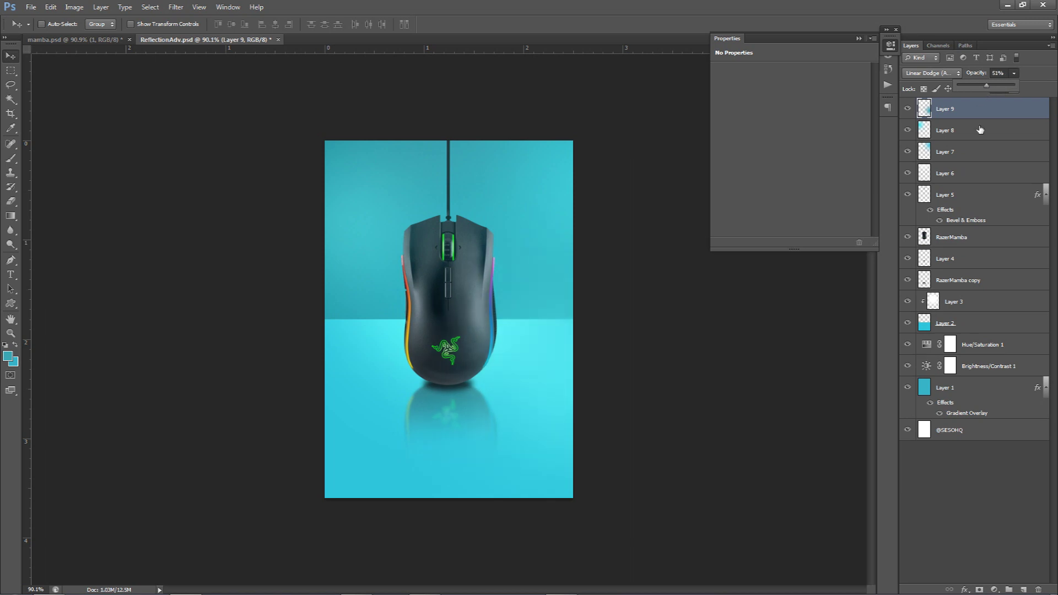
Add a Brightness/Contrast adjustment above Layer 9 with brightness -19 and contrast 21, and compare the poster with and without it.
{"action": "left_click", "coordinate": [978, 119]}
{"action": "left_click", "coordinate": [994, 588]}
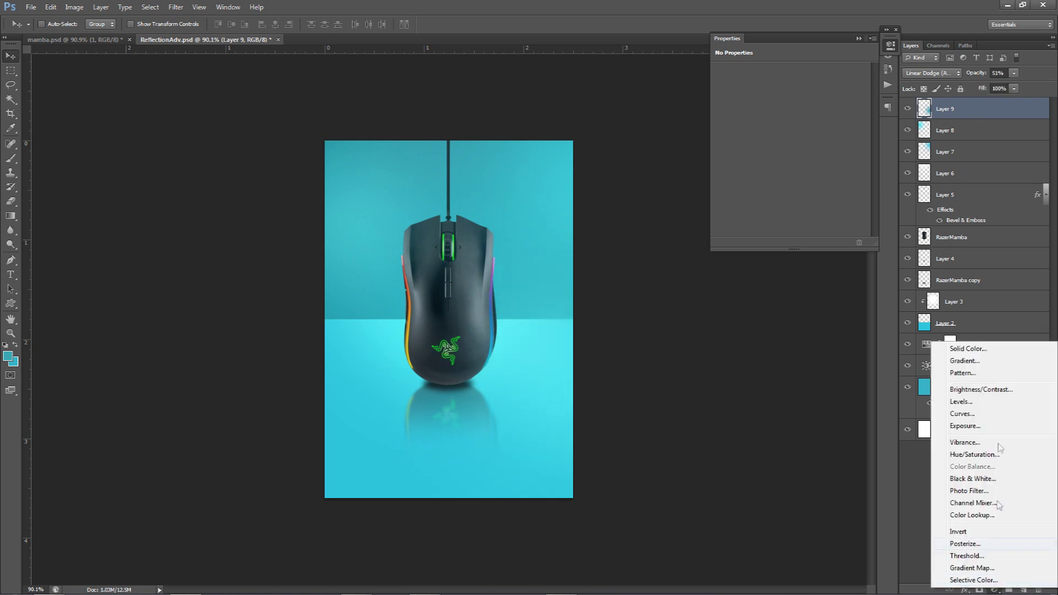
{"action": "left_click", "coordinate": [986, 389]}
{"action": "left_click", "coordinate": [781, 100]}
{"action": "left_click_drag", "start_coordinate": [790, 122], "coordinate": [805, 123]}
{"action": "left_click", "coordinate": [908, 109]}
{"action": "left_click", "coordinate": [907, 109]}
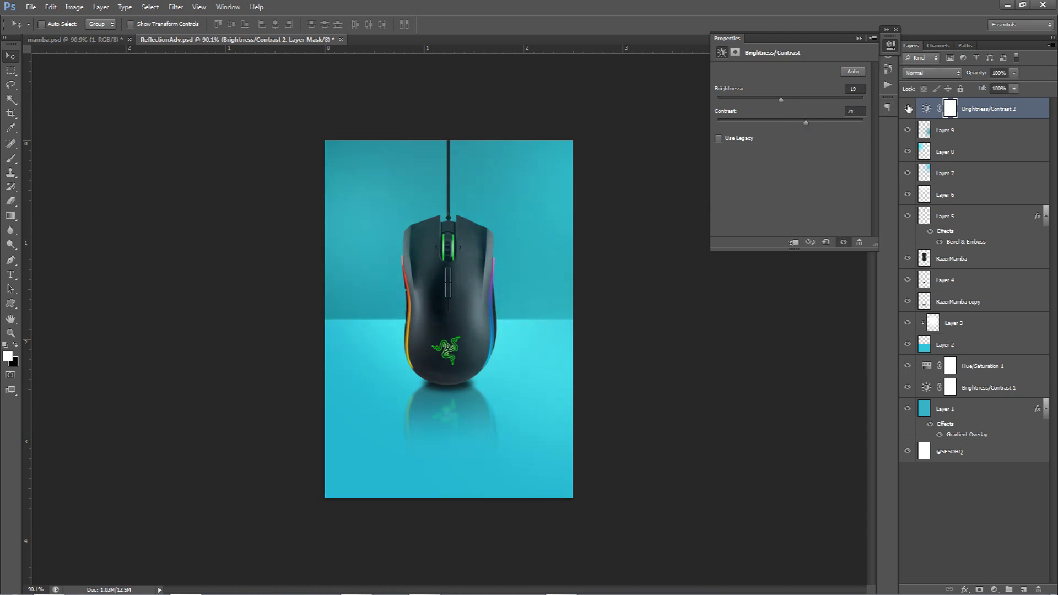
Group the new Brightness/Contrast adjustment with Layers 9, 8 and 7, and collapse the adjustment properties.
{"action": "left_click", "coordinate": [954, 175], "text": "shift"}
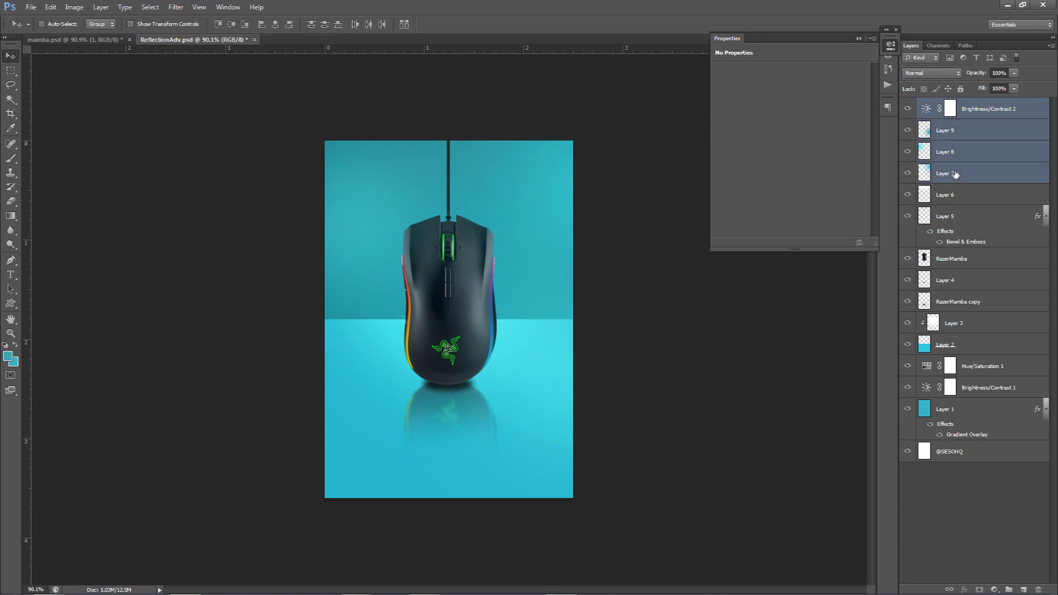
{"action": "key", "text": "ctrl+g"}
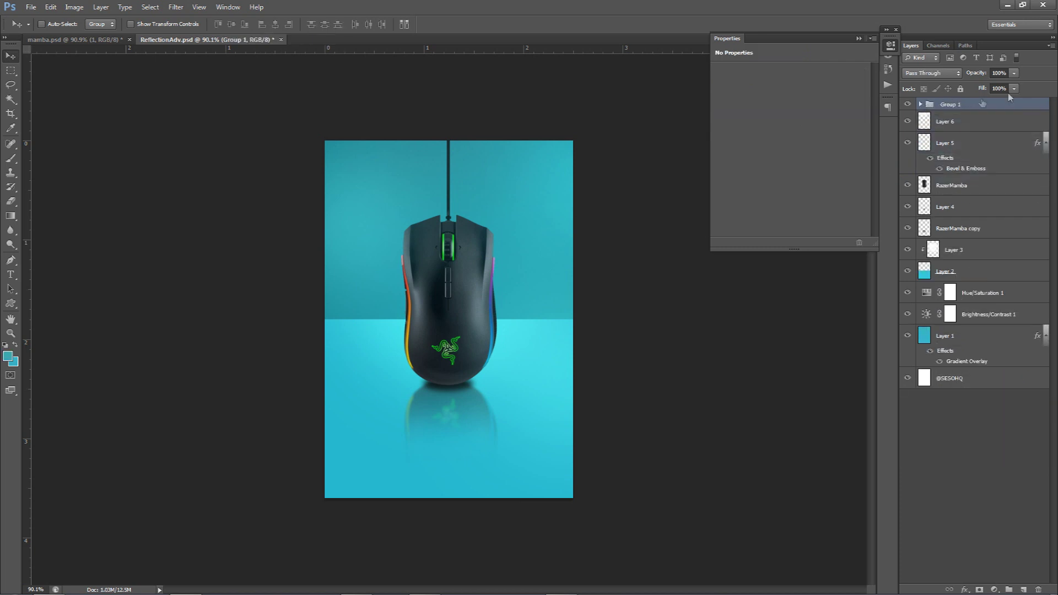
{"action": "left_click", "coordinate": [890, 47]}
Compare the poster with Group 1 hidden and shown, and check it against the finished design in mamba.psd.
{"action": "left_click", "coordinate": [909, 104]}
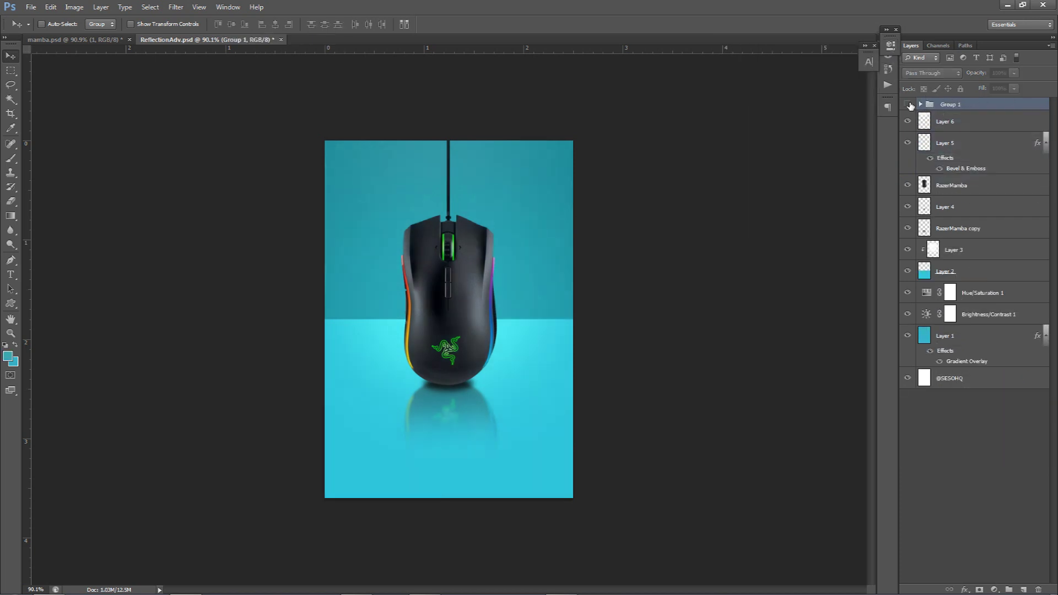
{"action": "left_click", "coordinate": [907, 105]}
{"action": "left_click", "coordinate": [907, 105]}
{"action": "left_click", "coordinate": [908, 105]}
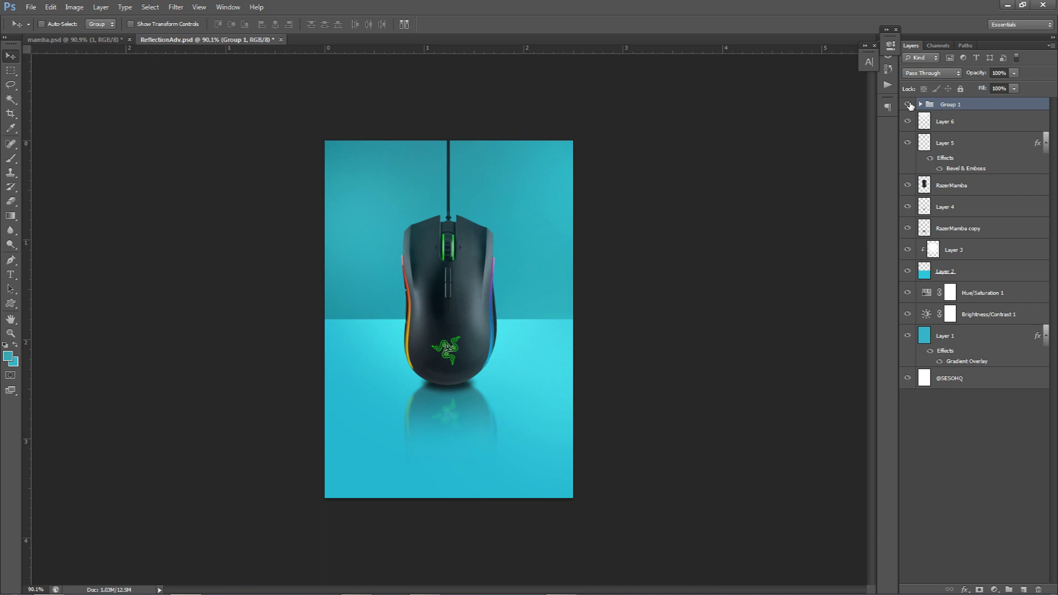
{"action": "key", "text": "ctrl+Tab"}
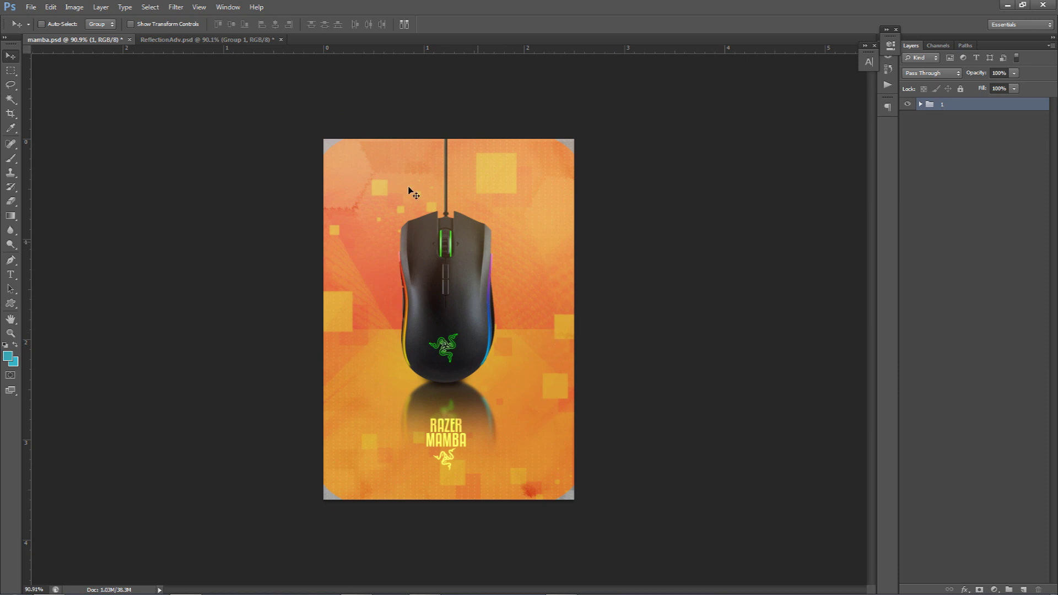
{"action": "left_click", "coordinate": [207, 39]}
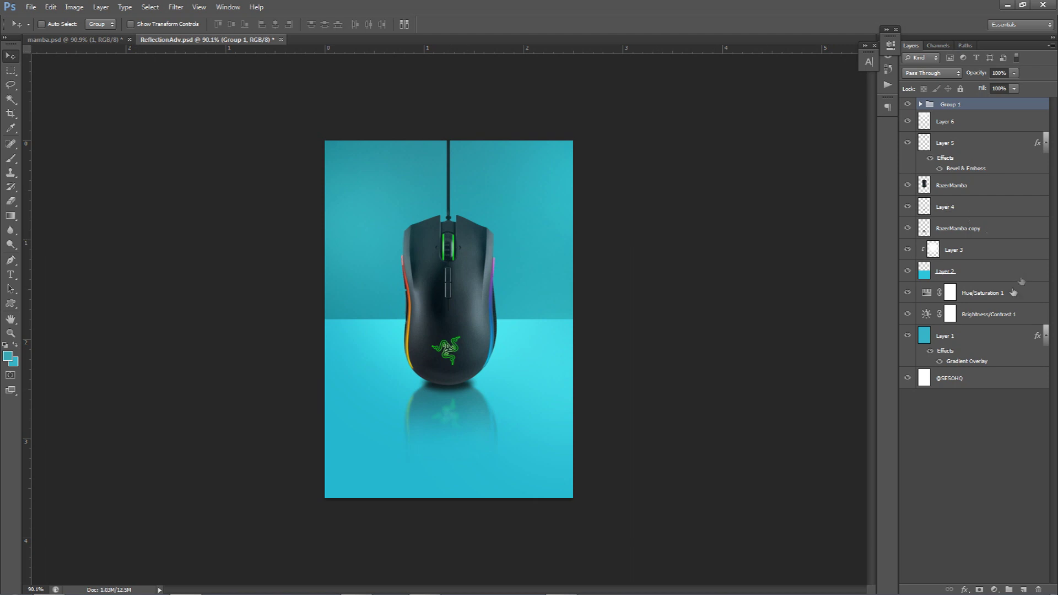
Add a new layer above Layer 3, fill it with the teal foreground colour and apply a Pattern Overlay with the geometric stripe pattern.
{"action": "left_click", "coordinate": [960, 217]}
{"action": "left_click", "coordinate": [959, 238]}
{"action": "left_click", "coordinate": [961, 249]}
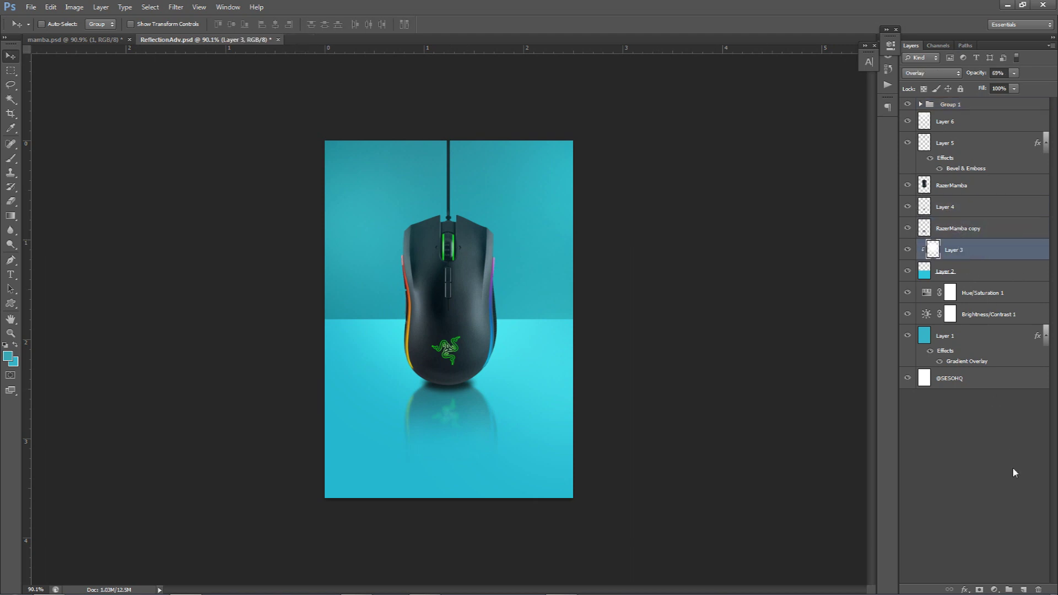
{"action": "left_click", "coordinate": [1023, 588]}
{"action": "double_click", "coordinate": [954, 249]}
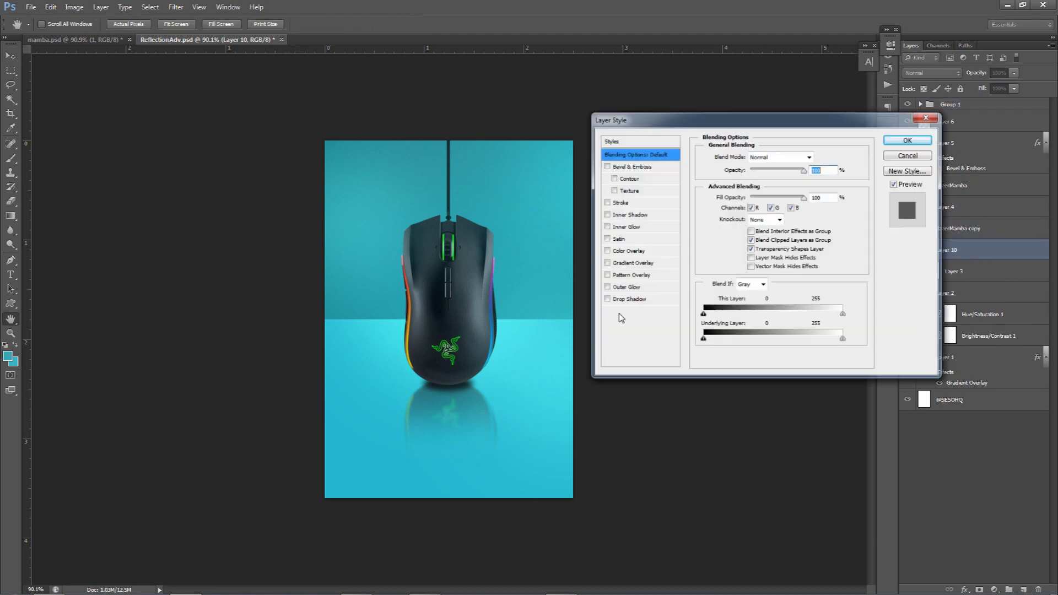
{"action": "left_click", "coordinate": [628, 275]}
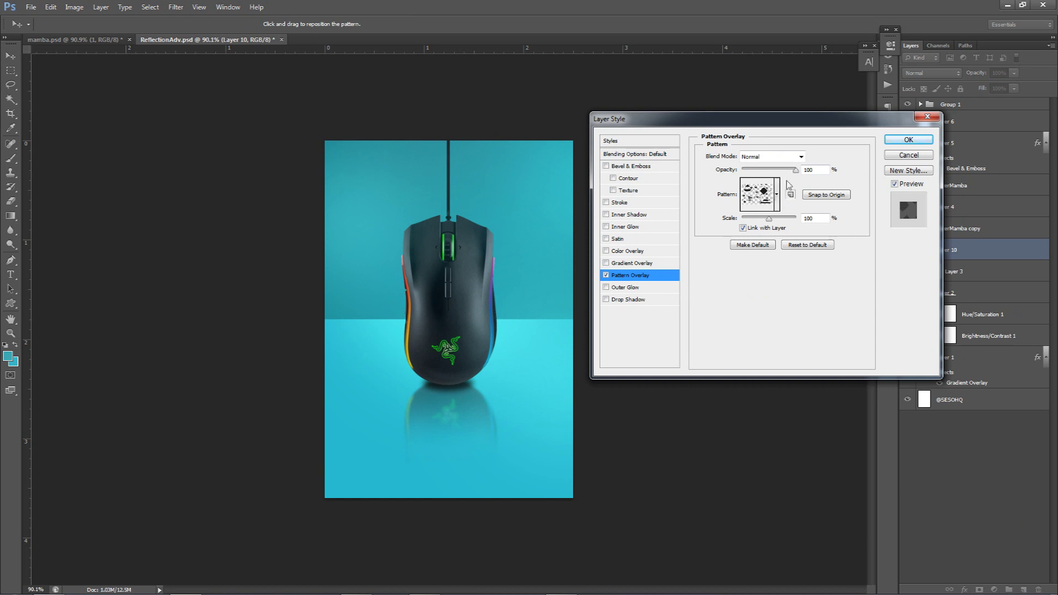
{"action": "left_click", "coordinate": [898, 139]}
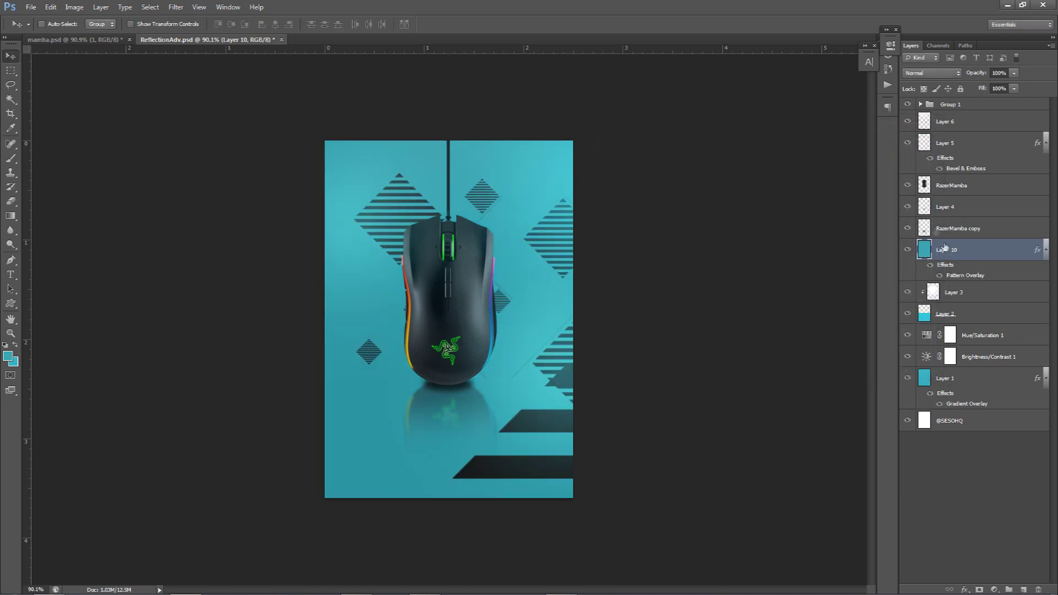
Scale the pattern overlay to 59% and set Layer 10's fill to 0%.
{"action": "double_click", "coordinate": [964, 275]}
{"action": "left_click_drag", "start_coordinate": [769, 217], "coordinate": [758, 219]}
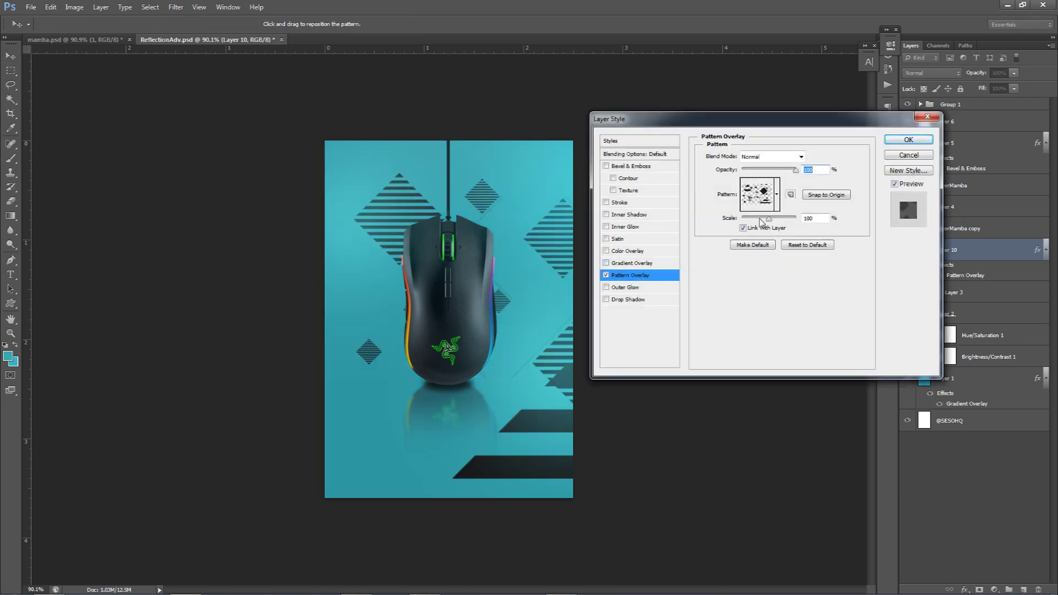
{"action": "left_click", "coordinate": [898, 142]}
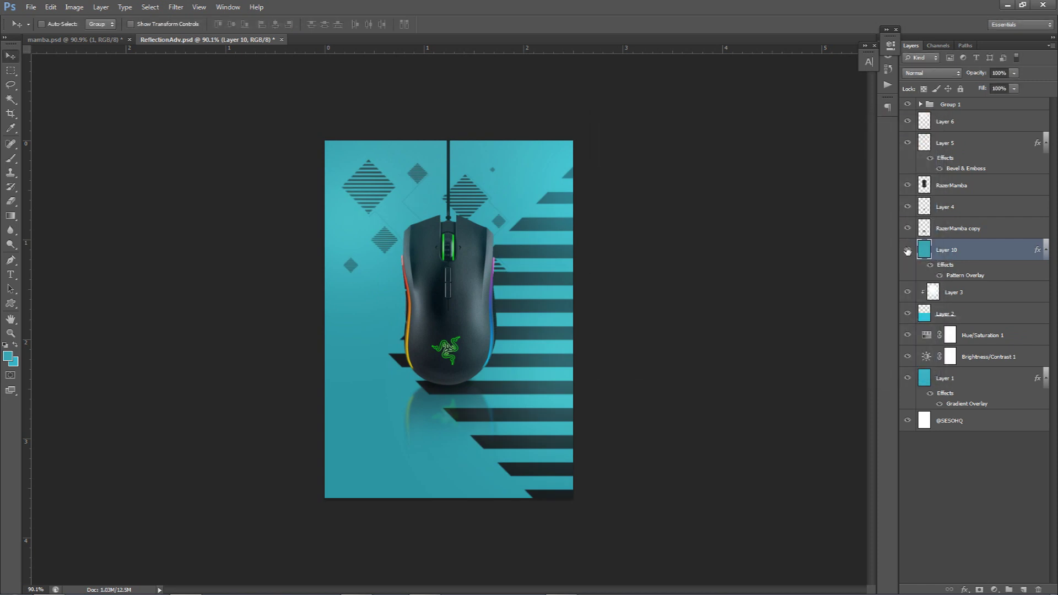
{"action": "left_click", "coordinate": [1013, 89]}
{"action": "left_click_drag", "start_coordinate": [1013, 99], "coordinate": [957, 100]}
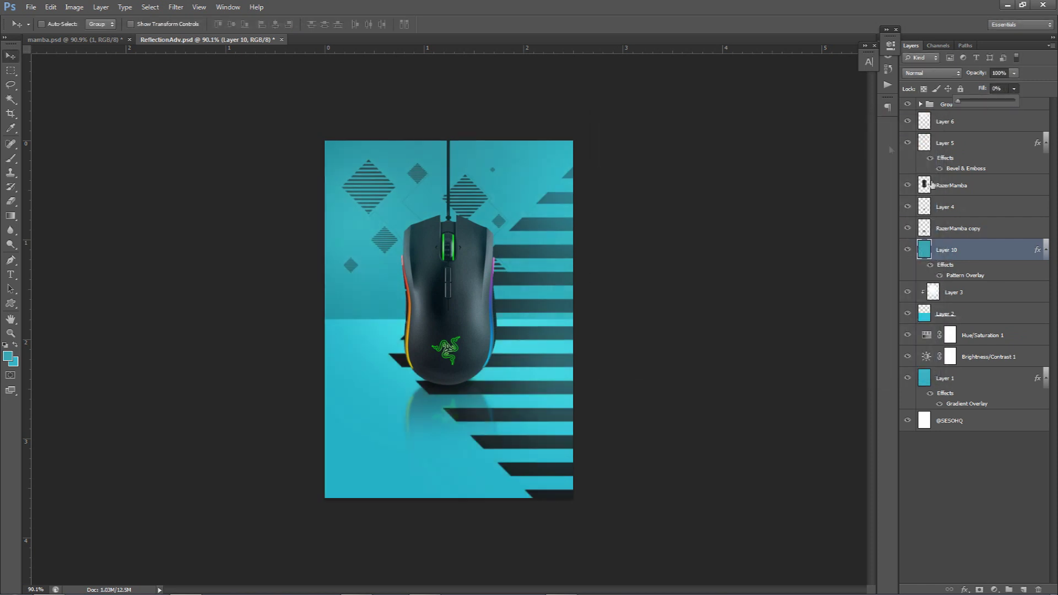
Switch Layer 10's Pattern Overlay to the scattered squares pattern, reduce its scale and reposition the pattern on the poster.
{"action": "double_click", "coordinate": [964, 275]}
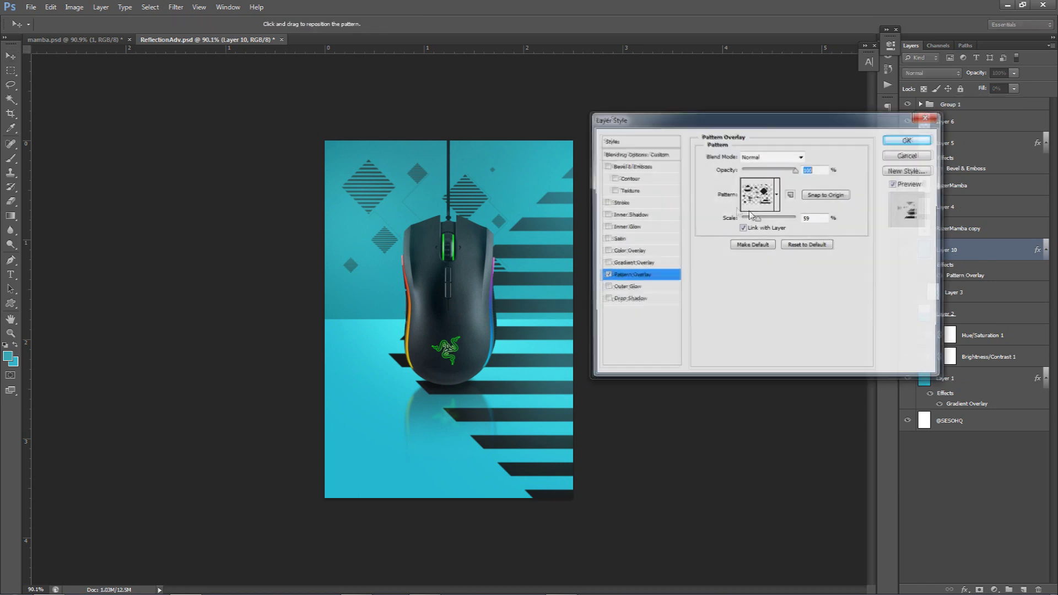
{"action": "left_click", "coordinate": [759, 195]}
{"action": "left_click", "coordinate": [740, 262]}
{"action": "left_click", "coordinate": [765, 129]}
{"action": "left_click_drag", "start_coordinate": [757, 218], "coordinate": [750, 218]}
{"action": "left_click_drag", "start_coordinate": [529, 331], "coordinate": [477, 271]}
{"action": "left_click", "coordinate": [908, 139]}
Rasterize Layer 10's layer style and set the layer's blend mode to Dissolve.
{"action": "right_click", "coordinate": [983, 254]}
{"action": "left_click", "coordinate": [895, 302]}
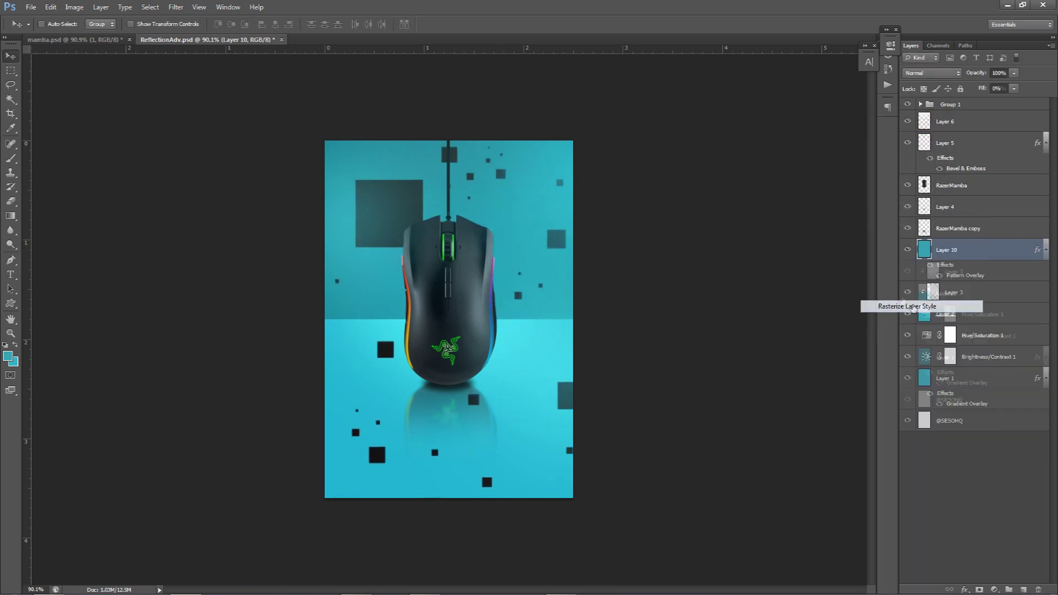
{"action": "left_click", "coordinate": [930, 73]}
{"action": "left_click", "coordinate": [931, 99]}
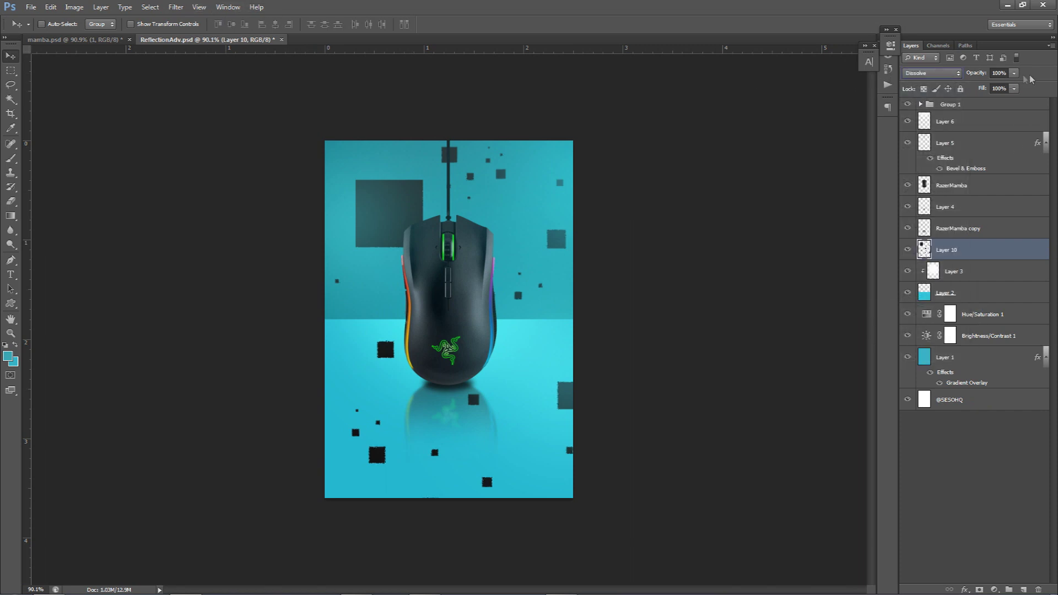
Shift the squares on Layer 10 slightly to the left and lower the layer's opacity to 3%.
{"action": "left_click", "coordinate": [1013, 72]}
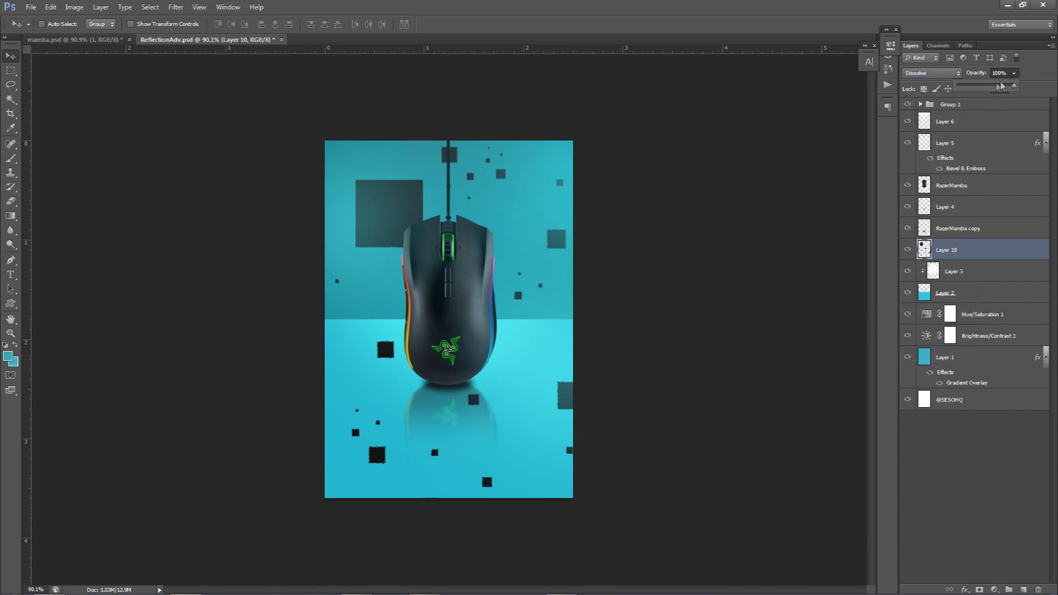
{"action": "left_click_drag", "start_coordinate": [1000, 86], "coordinate": [965, 88]}
{"action": "left_click_drag", "start_coordinate": [511, 275], "coordinate": [515, 273]}
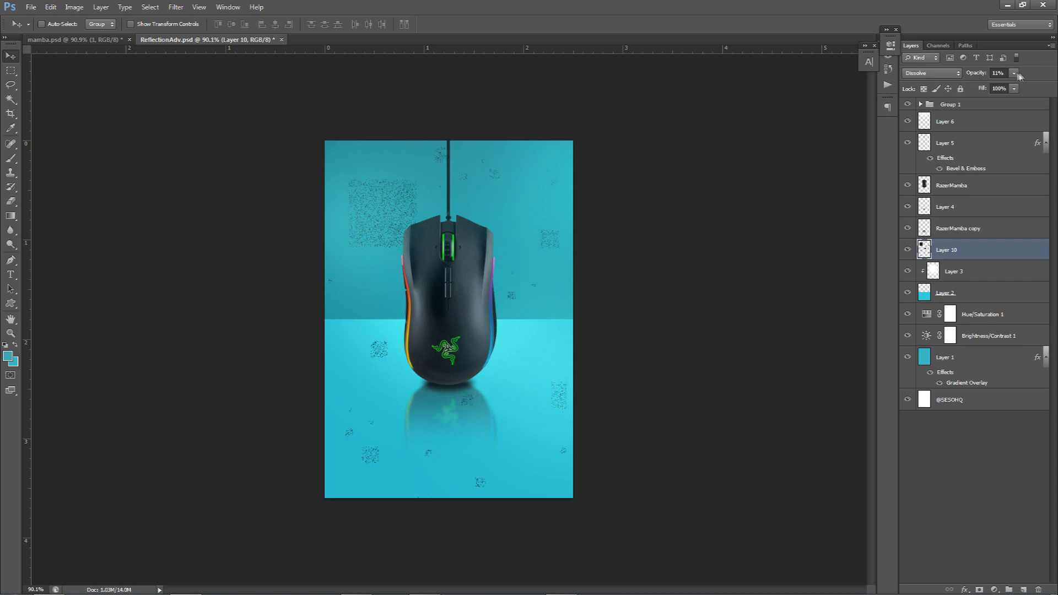
{"action": "left_click", "coordinate": [1000, 73]}
{"action": "type", "text": "5"}
{"action": "key", "text": "Return"}
{"action": "type", "text": "3"}
{"action": "key", "text": "Return"}
Apply a white (ffffff) Color Overlay to Layer 10 in Normal mode at 100% opacity.
{"action": "double_click", "coordinate": [993, 255]}
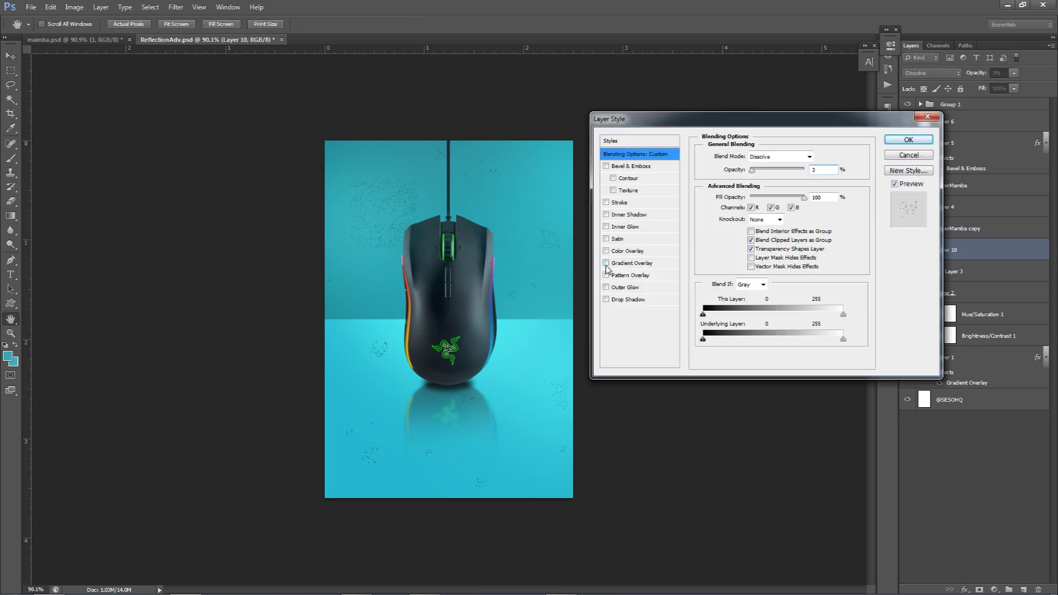
{"action": "left_click", "coordinate": [627, 251]}
{"action": "left_click", "coordinate": [820, 156]}
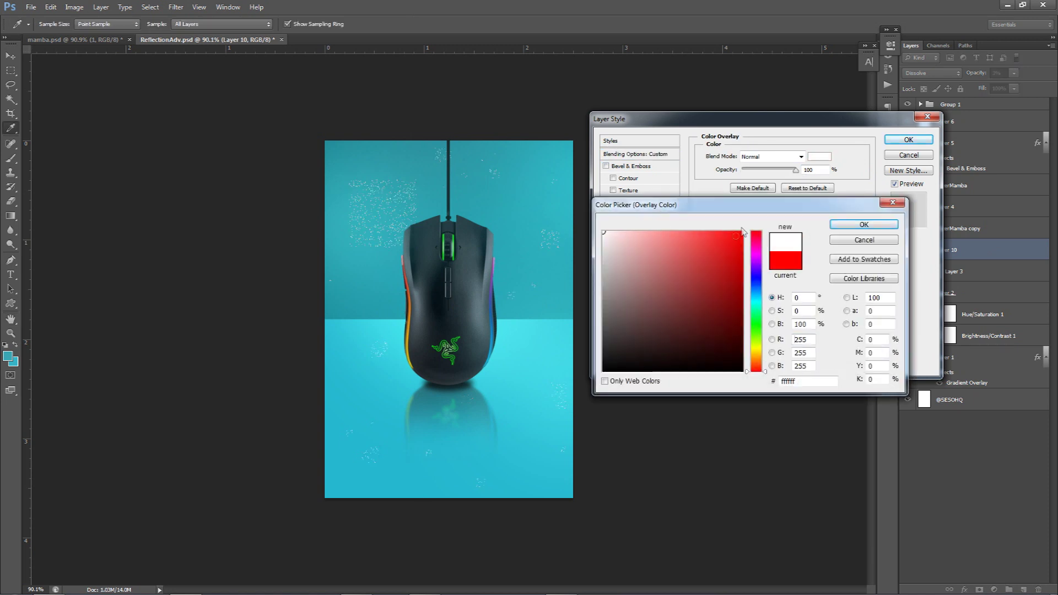
{"action": "left_click", "coordinate": [864, 225]}
{"action": "left_click", "coordinate": [897, 140]}
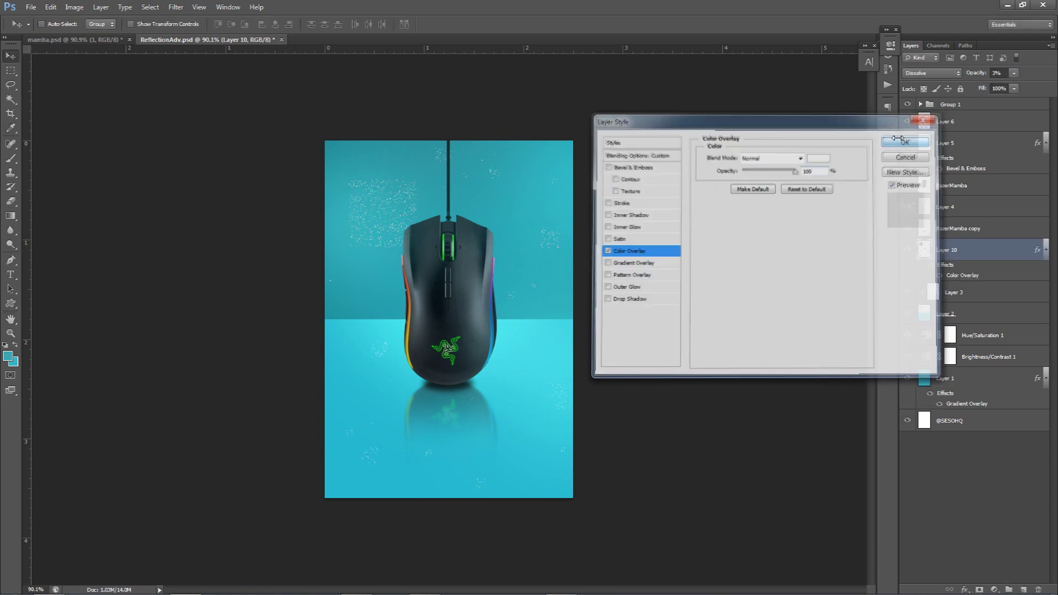